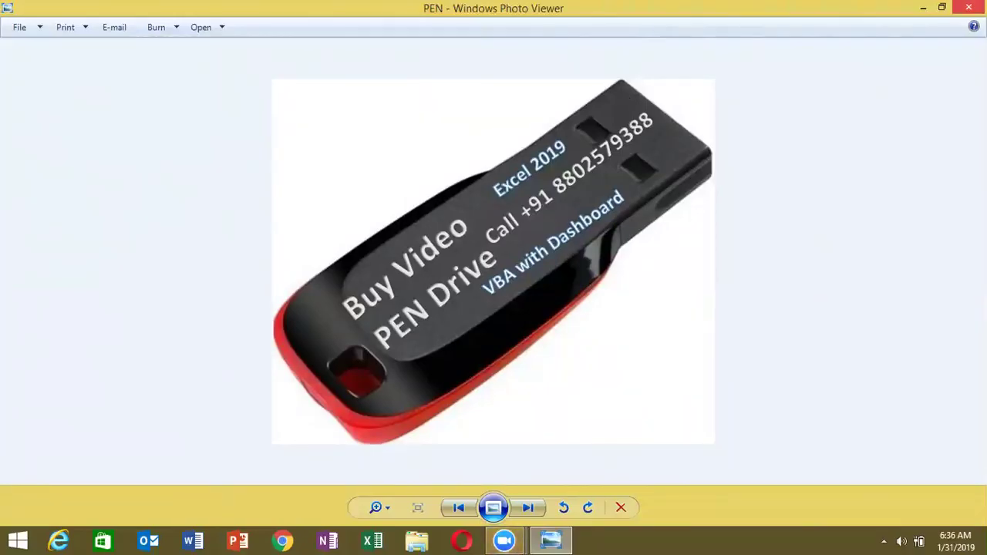
click(968, 7)
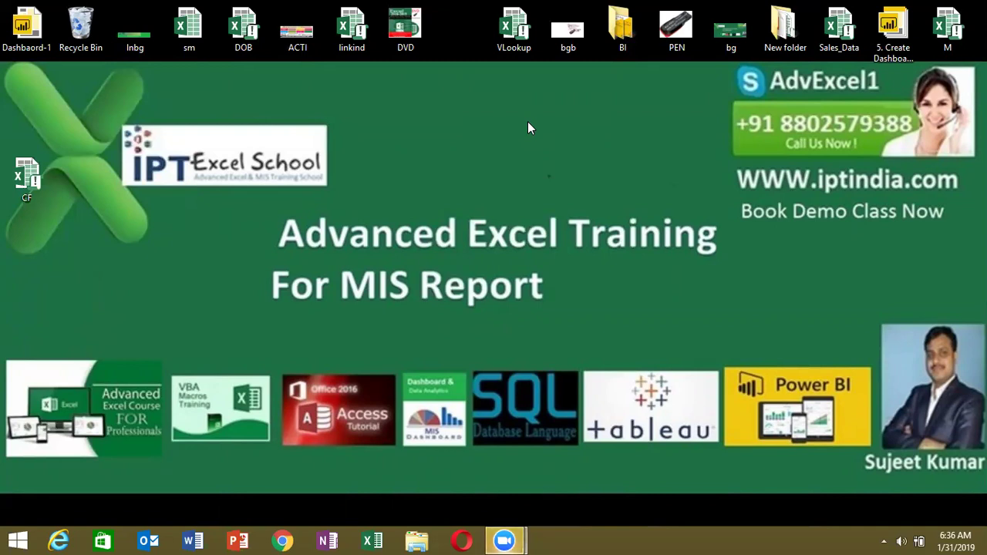
double_click(28, 179)
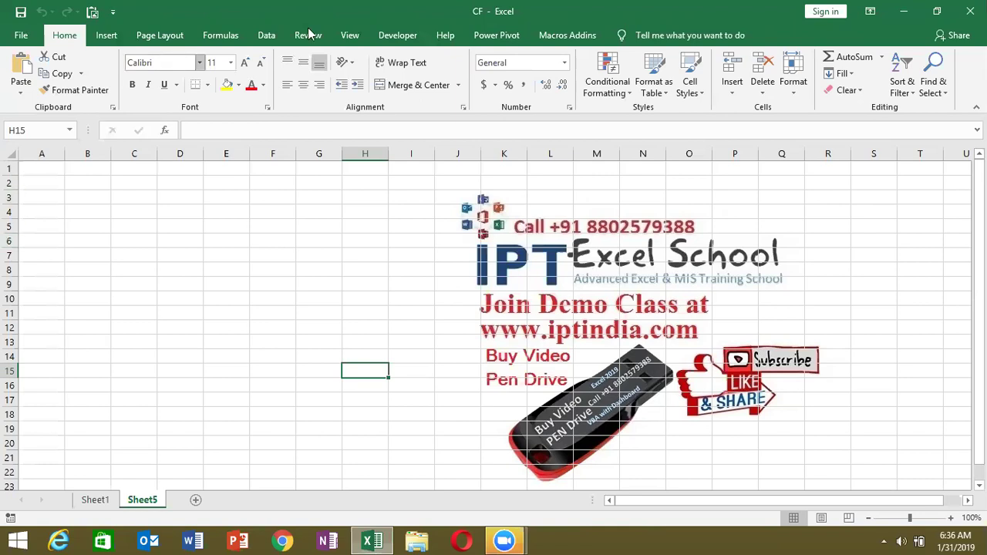
click(395, 36)
click(21, 85)
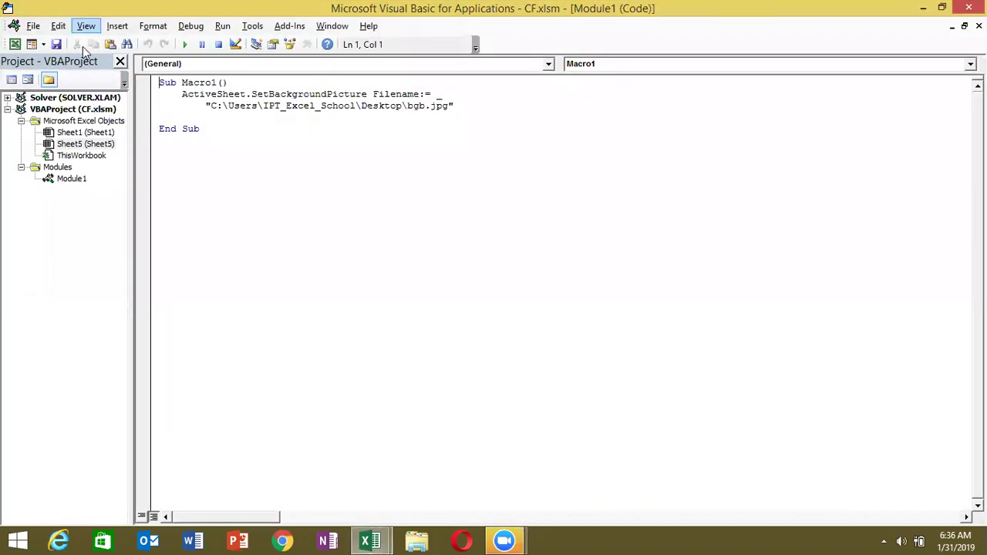
click(86, 25)
click(117, 25)
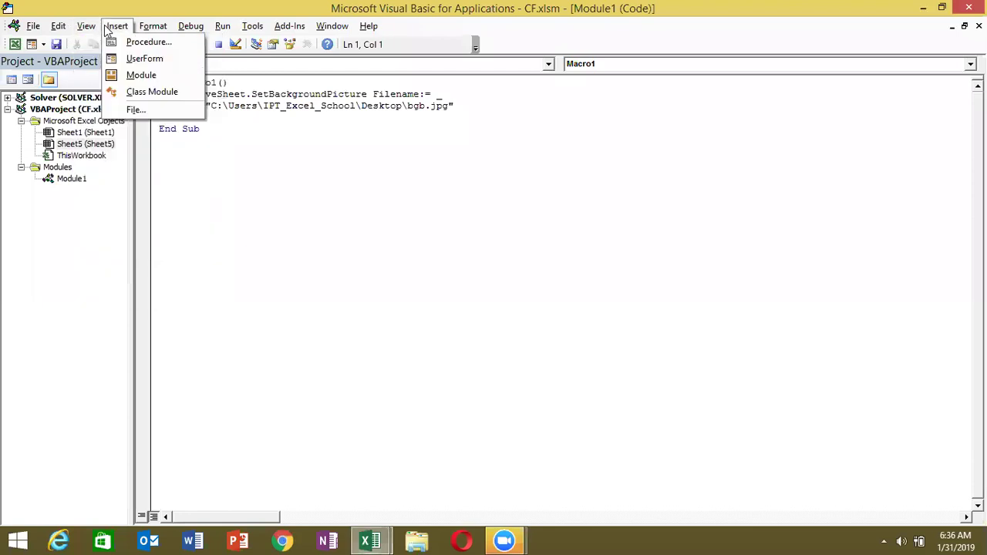
click(137, 75)
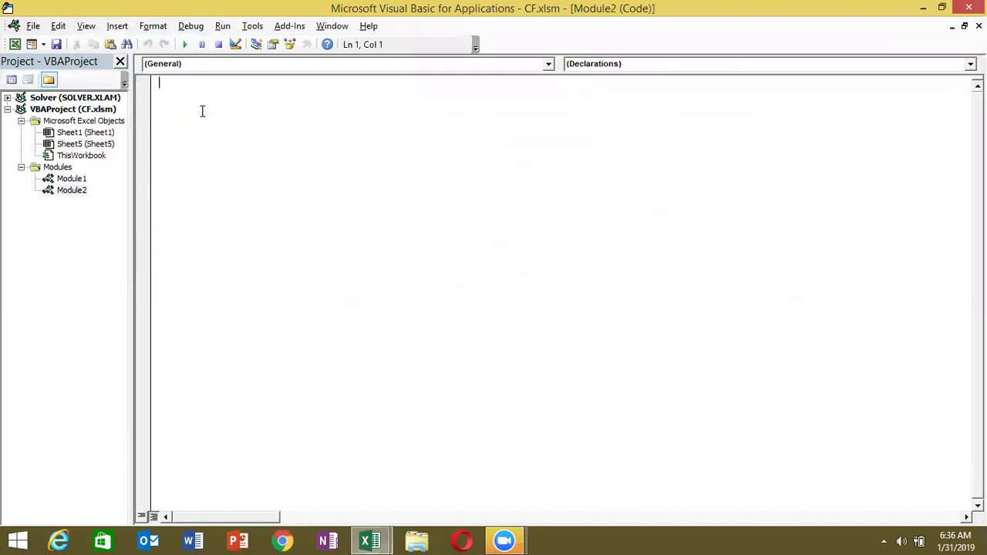
text(sub rr())
key(Return)
key(Return)
key(Return)
key(Return)
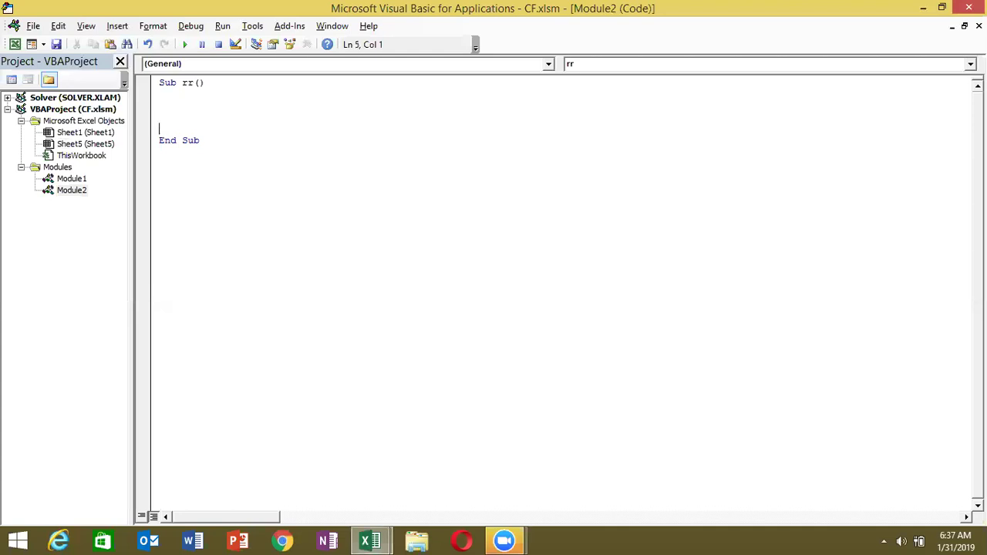
key(Up)
key(Up)
key(Up)
text(workbooks)
key(Return)
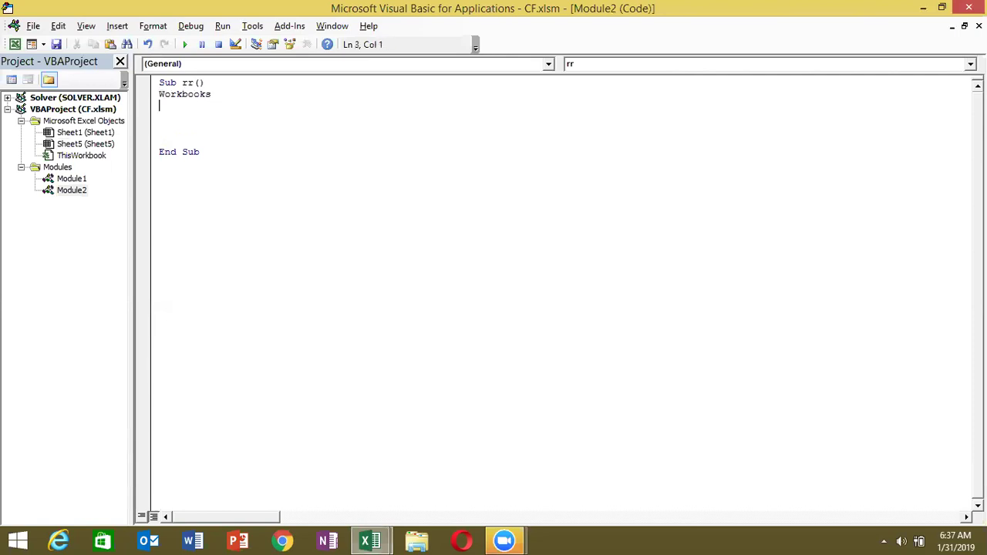
text(acctive)
text(workbook)
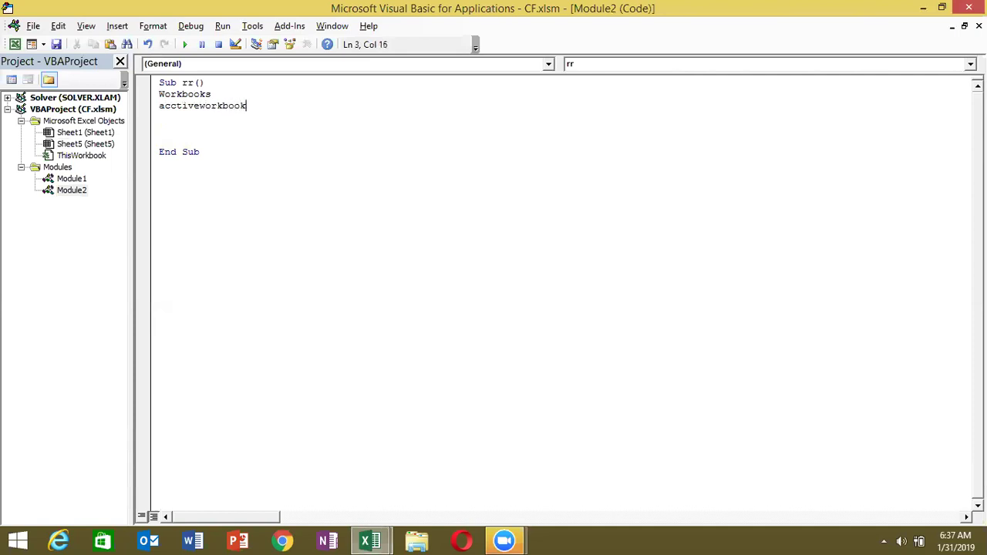
key(Return)
click(170, 106)
key(BackSpace)
click(171, 124)
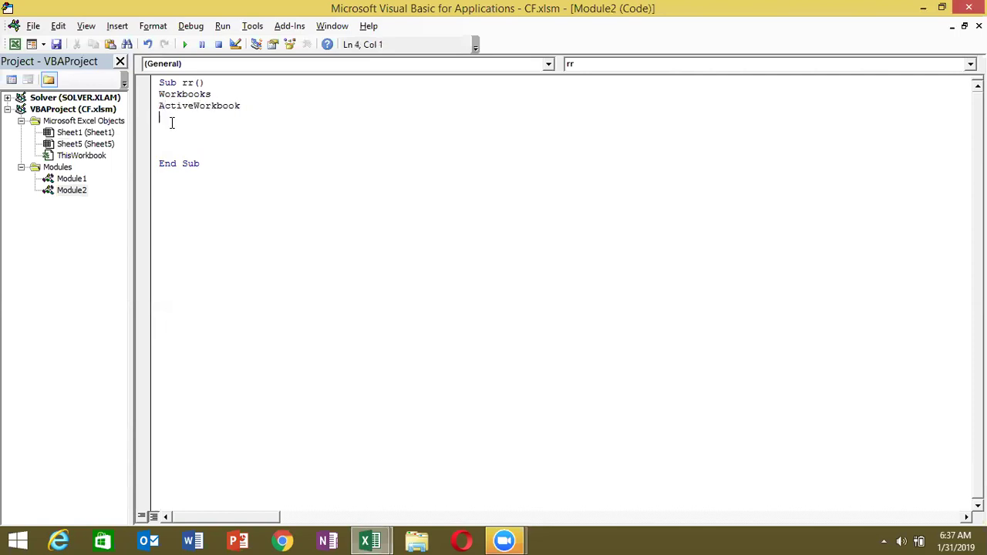
key(Return)
key(Return)
click(88, 135)
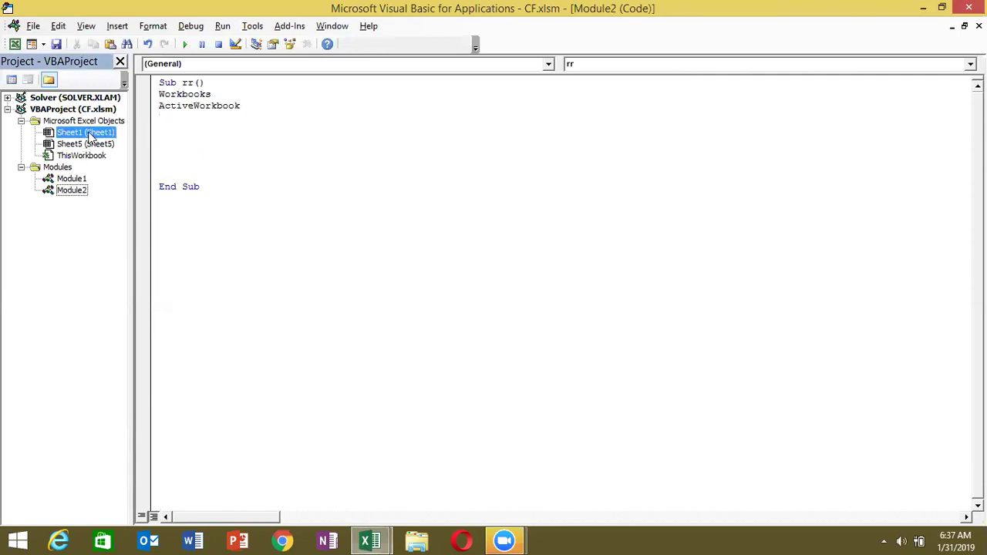
click(275, 45)
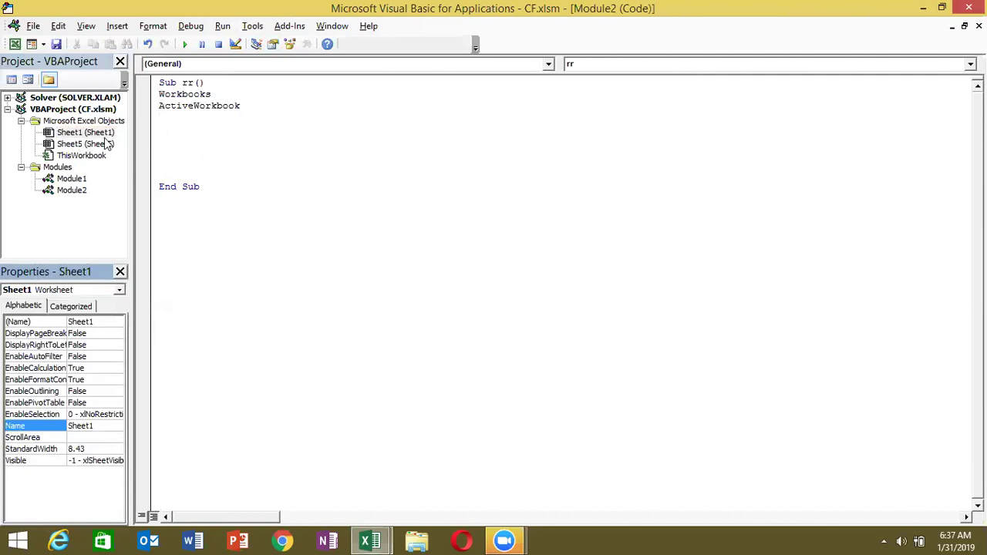
key(alt+F11)
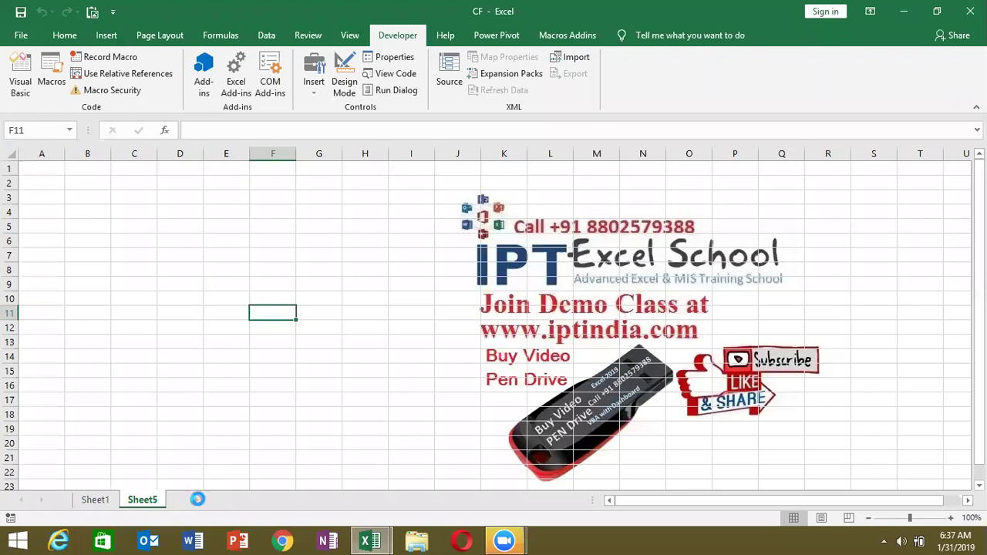
click(197, 500)
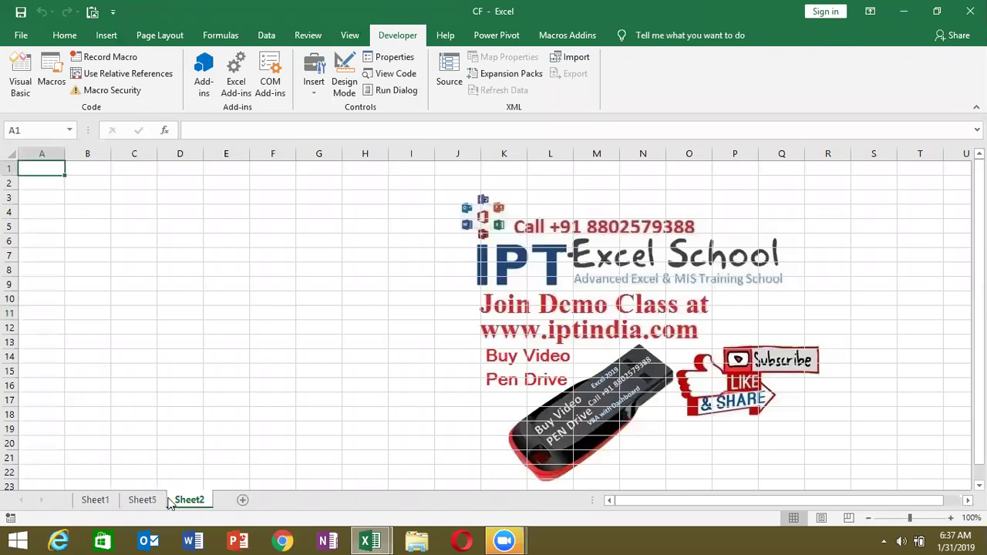
click(154, 500)
click(187, 499)
key(alt+F11)
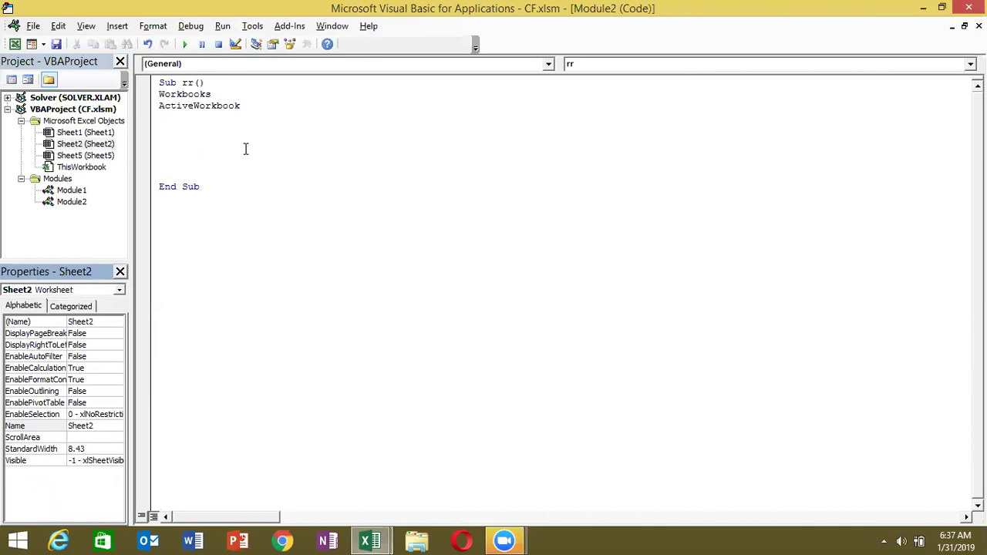
click(188, 105)
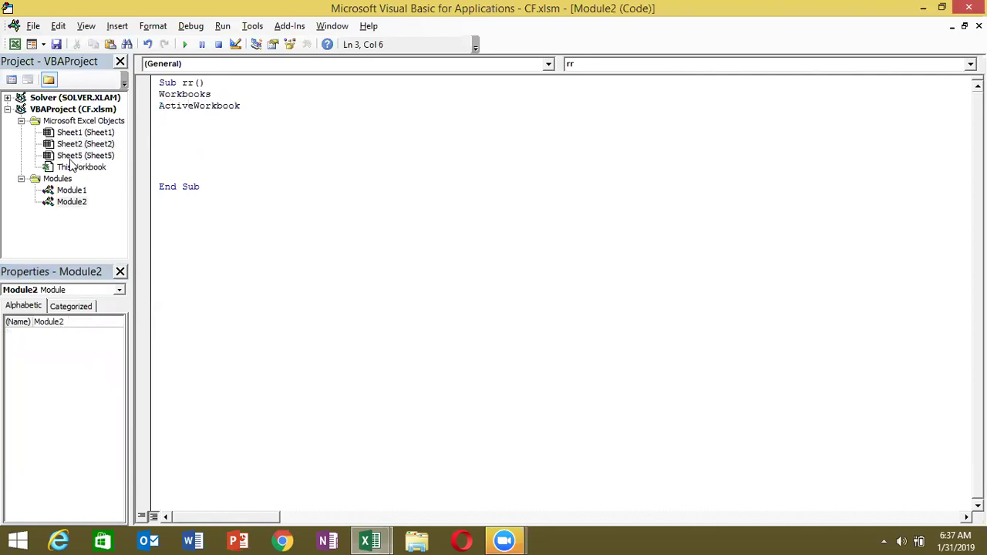
click(69, 132)
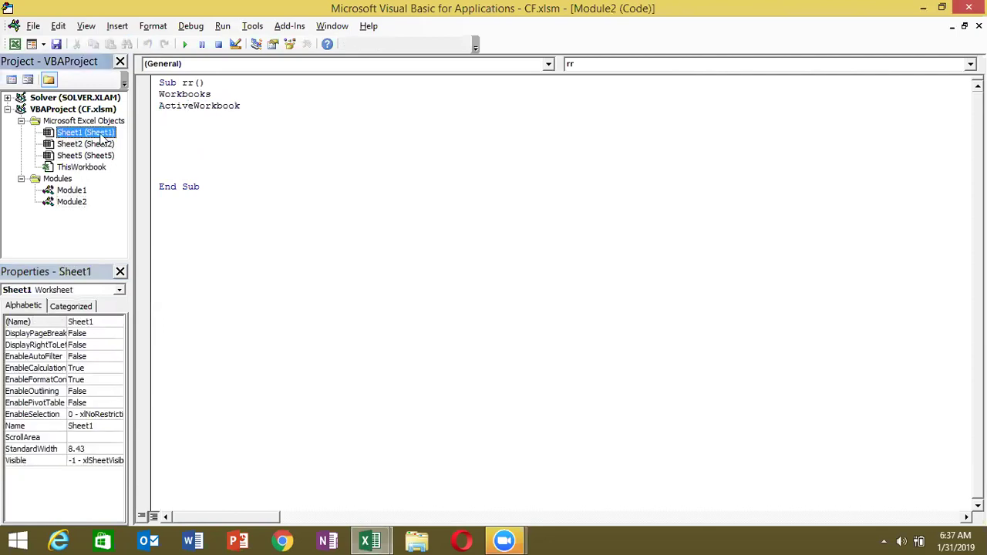
key(alt+F11)
click(108, 499)
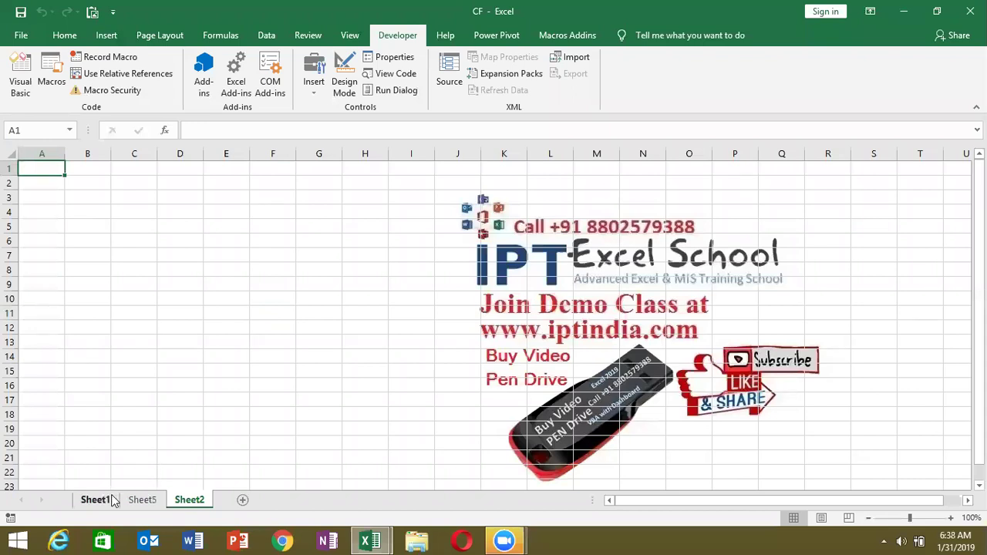
key(alt+F11)
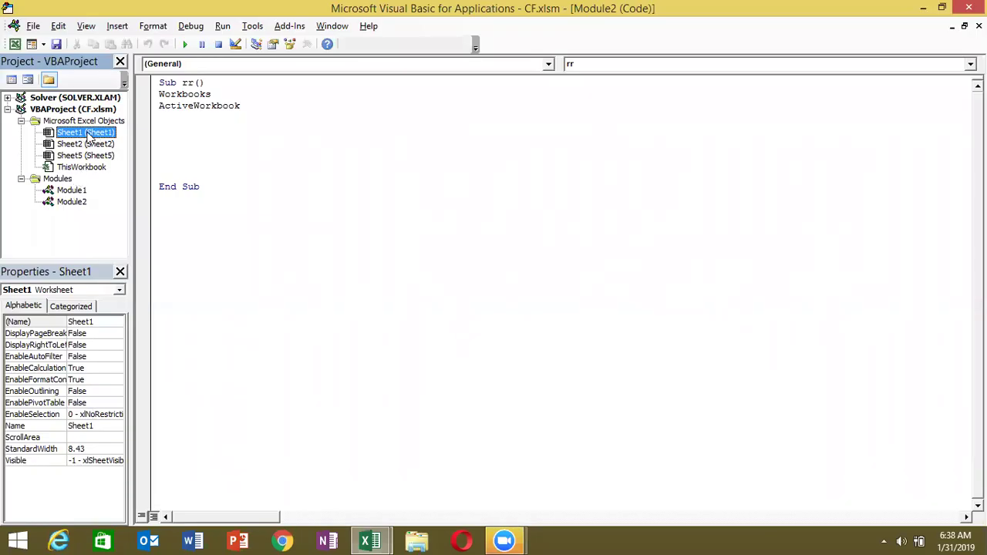
click(102, 322)
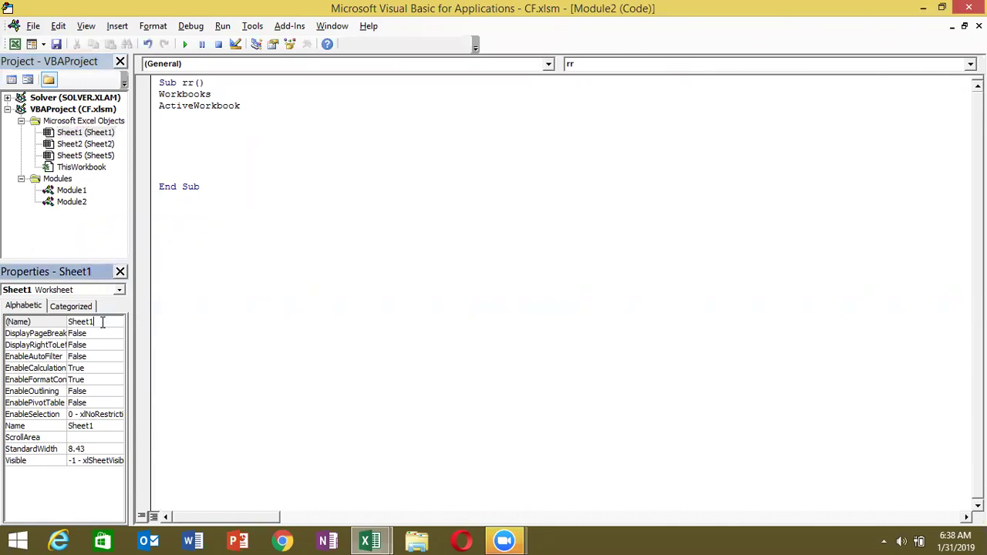
click(101, 134)
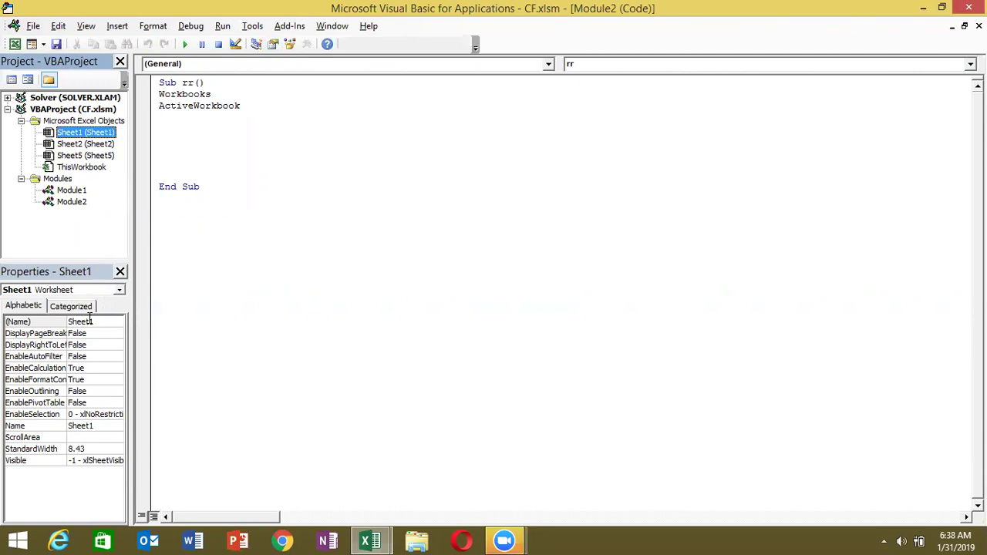
click(103, 157)
key(alt+Tab)
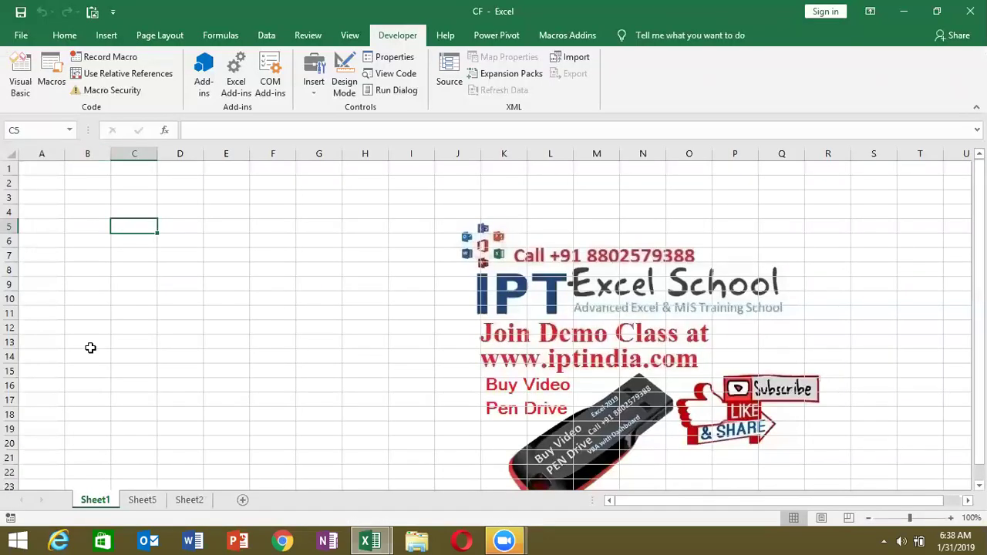
double_click(106, 499)
text(JAN)
key(Return)
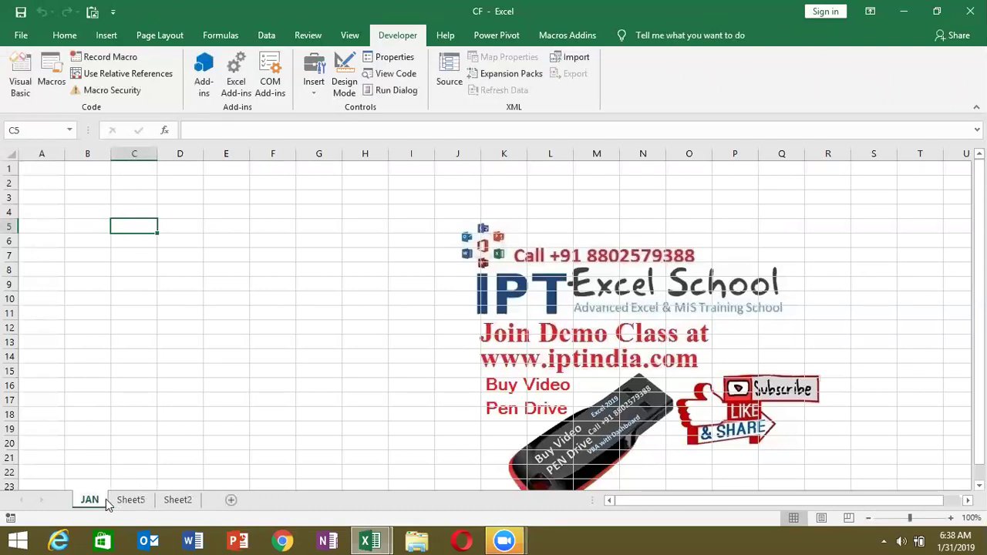
key(alt+F11)
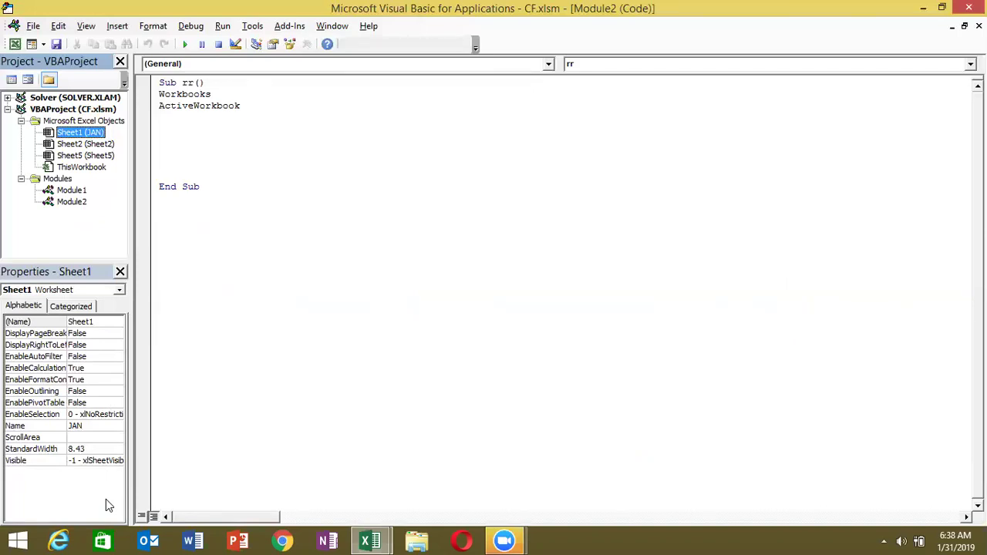
click(176, 136)
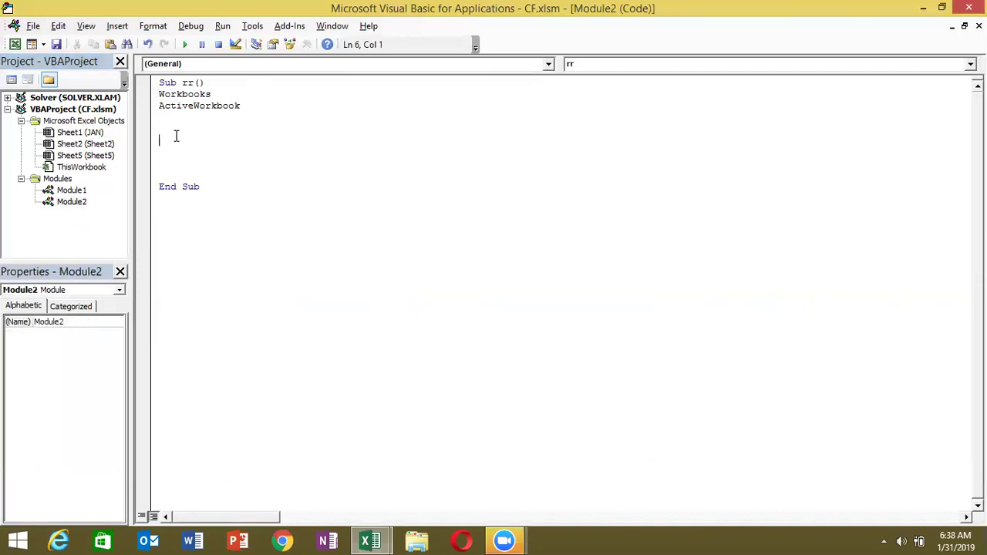
text(sheet)
text(1.)
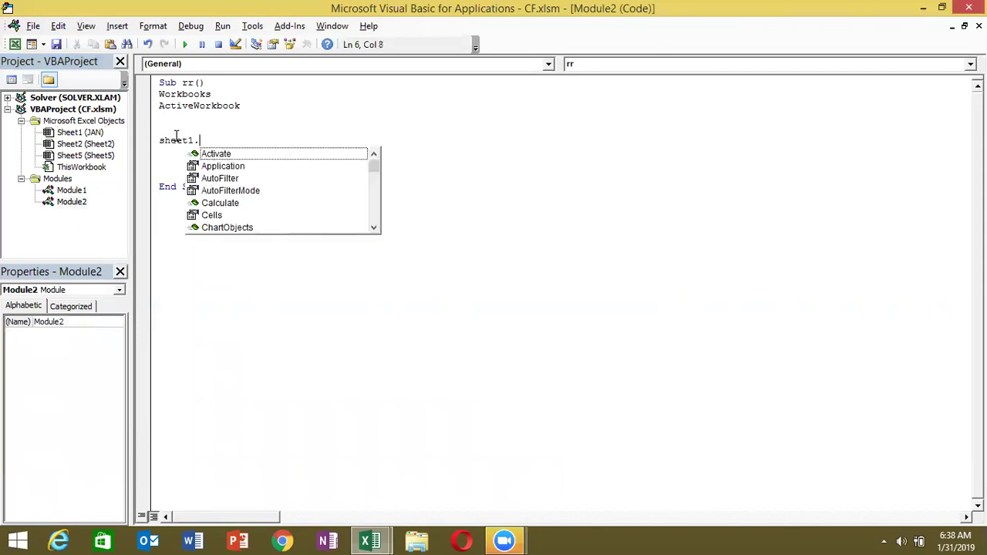
key(Return)
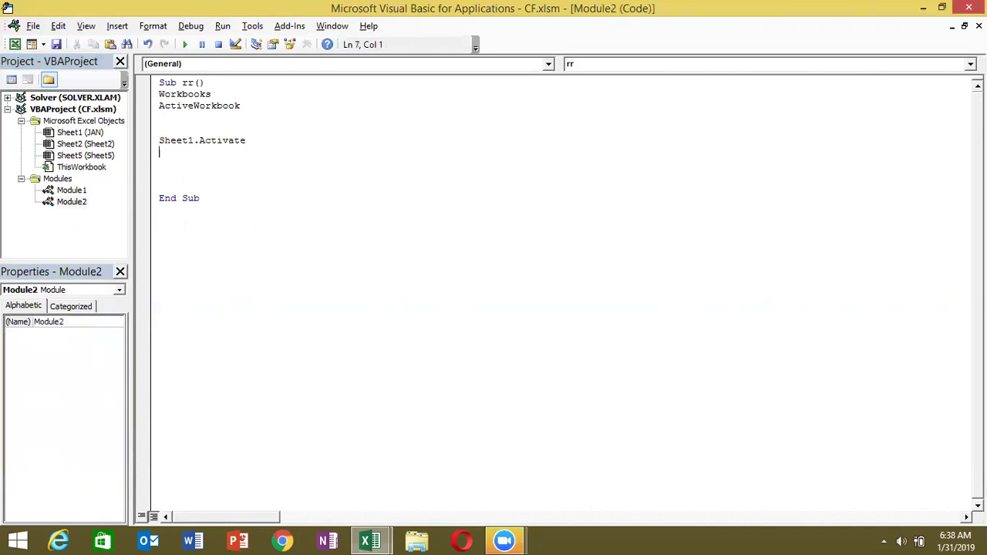
text(sheets()
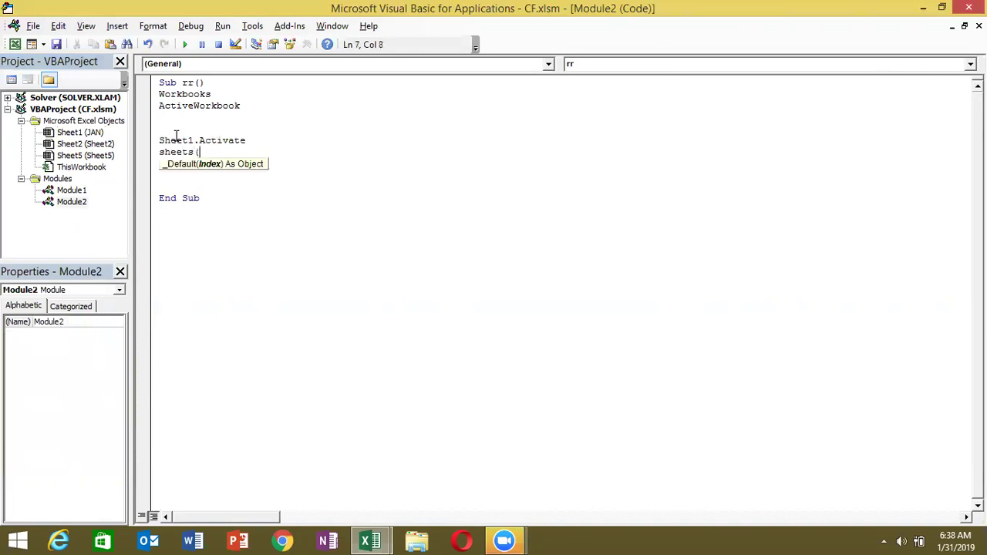
text("JAn)
text(")
text().select)
double_click(217, 139)
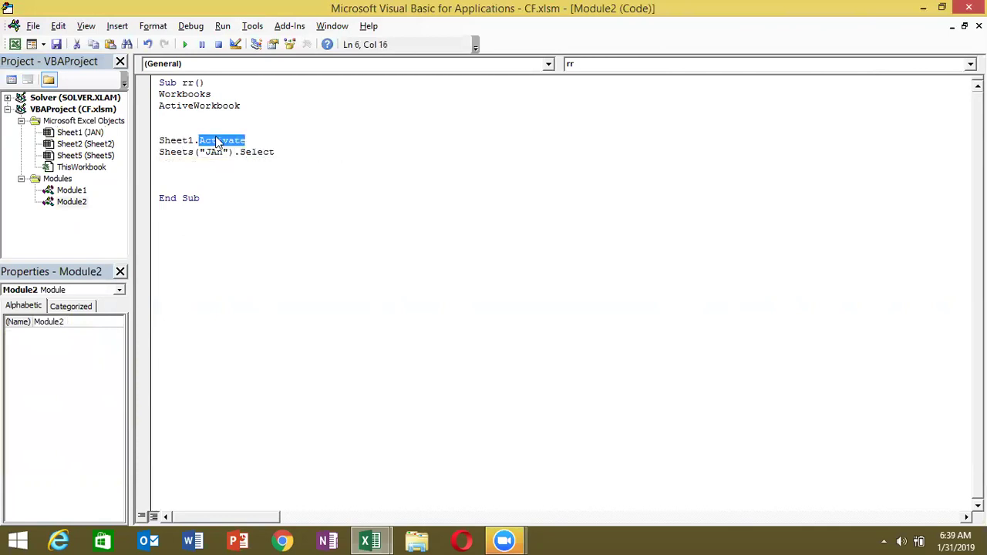
click(253, 152)
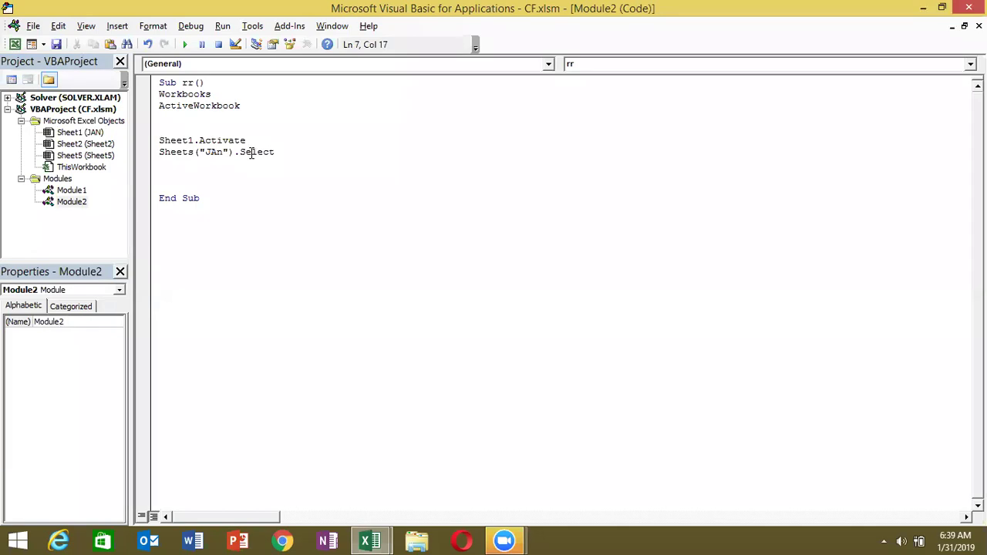
double_click(232, 141)
click(206, 163)
key(Return)
key(alt+F11)
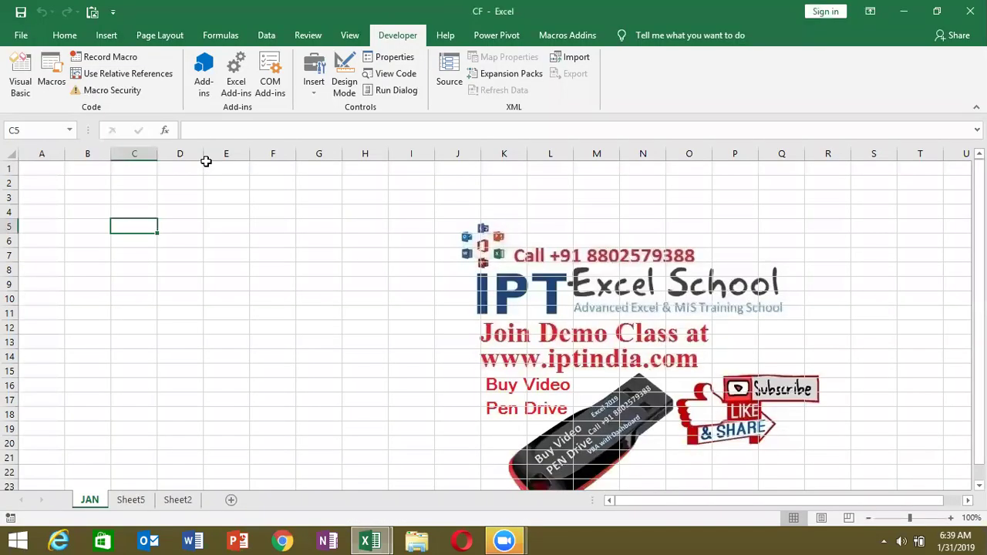
click(148, 499)
click(97, 506)
click(131, 501)
key(alt+Tab)
text(shh)
key(BackSpace)
text(eets)
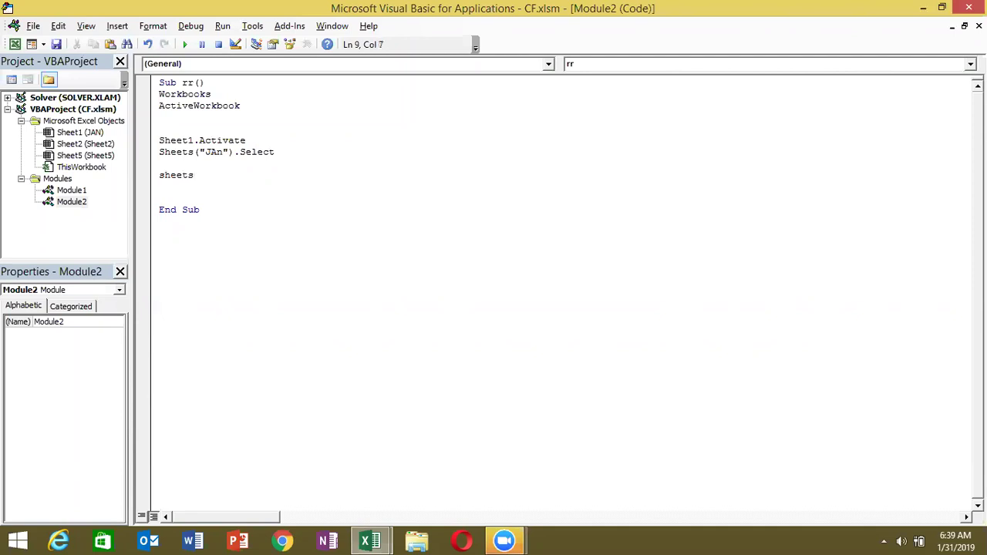
text((2)
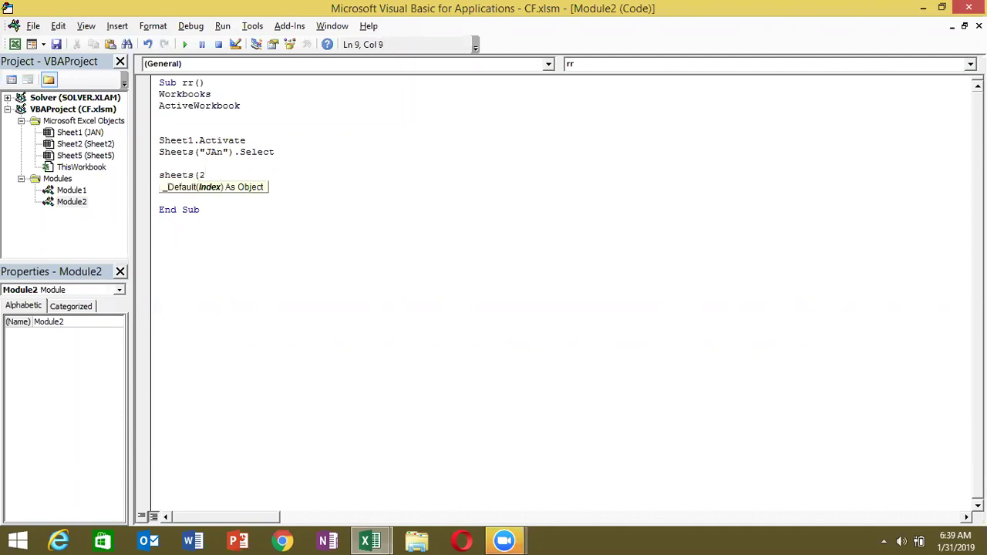
text().select)
key(Return)
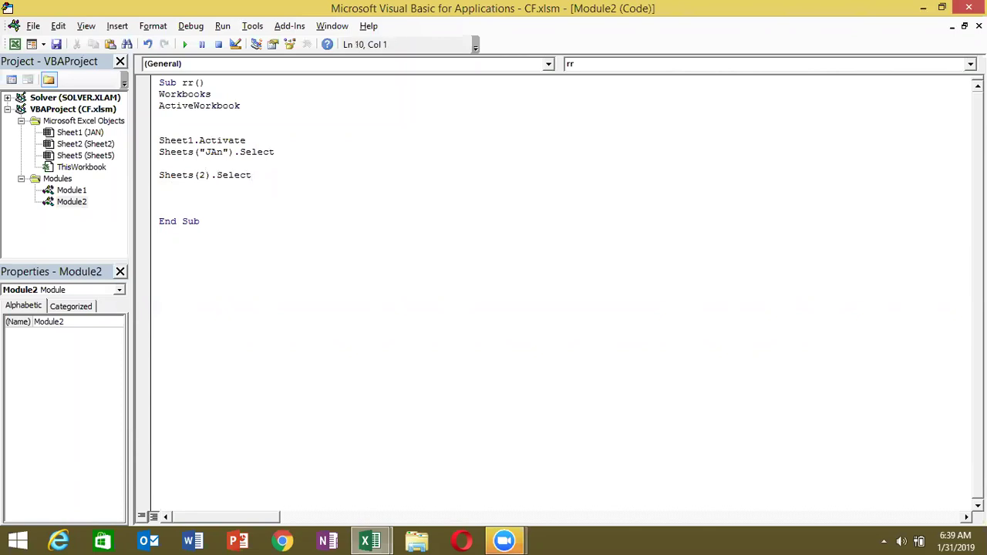
key(Return)
text(activesheet)
key(Return)
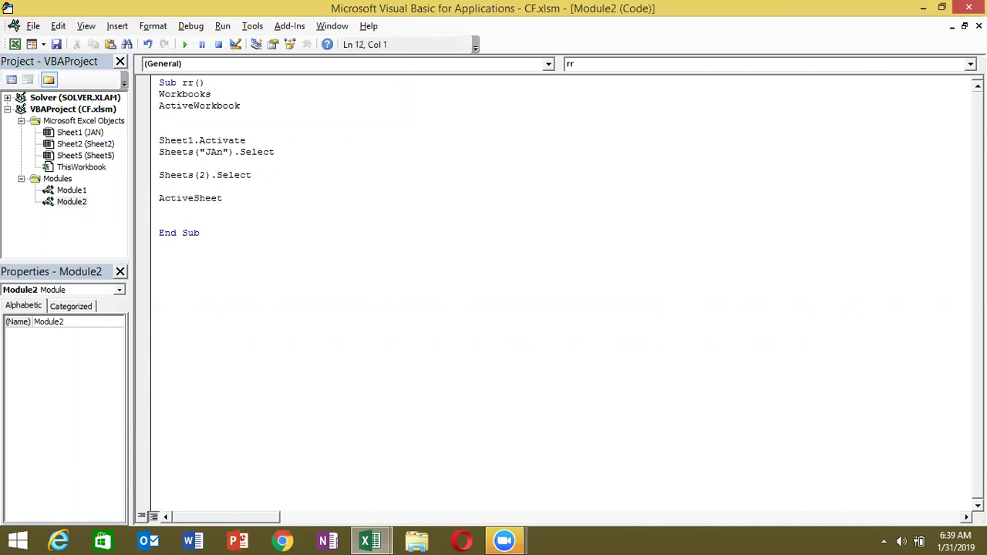
click(222, 141)
key(Left)
key(Left)
key(Left)
key(Left)
key(Left)
key(Left)
key(Left)
key(Left)
key(Down)
key(shift+Down)
click(162, 175)
key(shift+Down)
click(159, 187)
click(162, 199)
key(shift+Down)
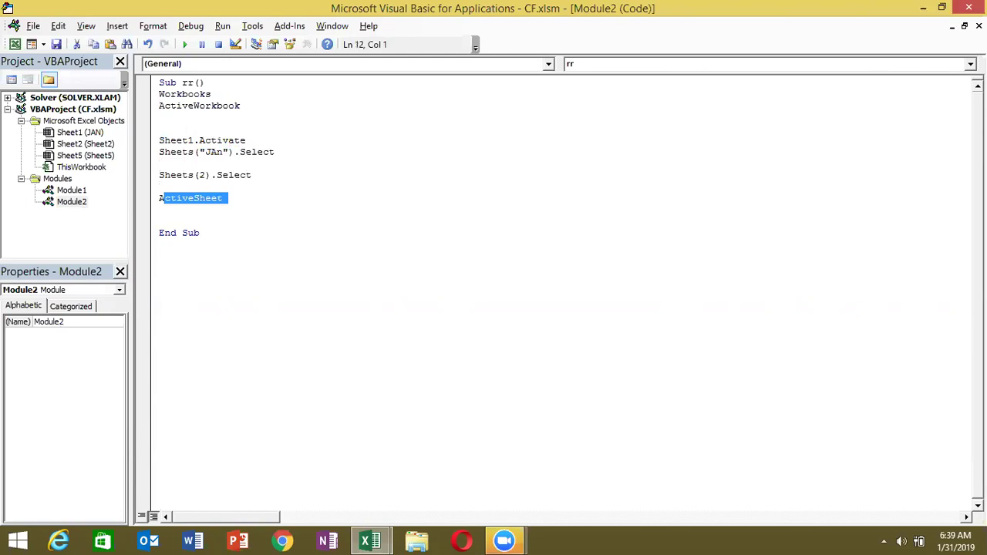
click(159, 187)
key(Up)
key(Up)
key(Up)
key(Return)
key(Up)
key(Up)
key(shift+Down)
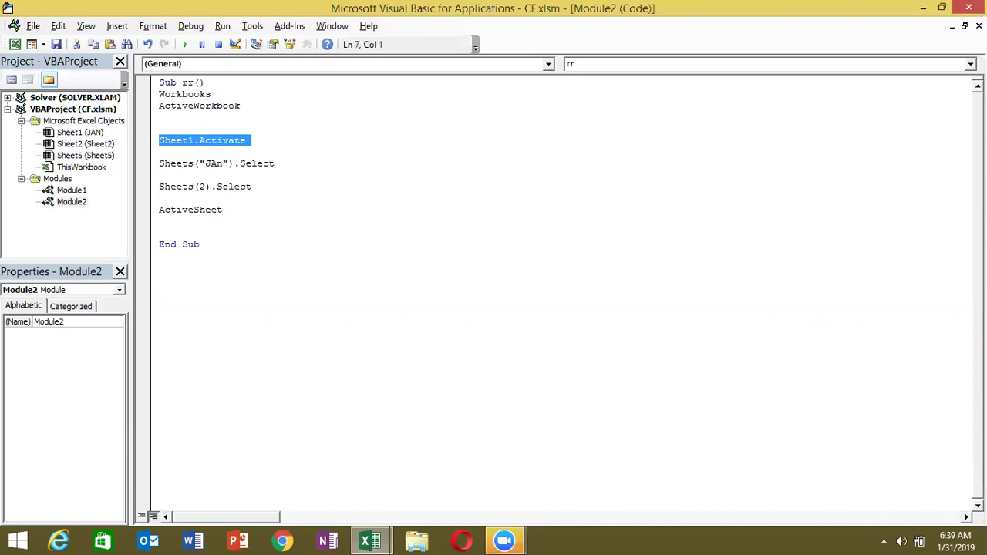
key(alt+F11)
click(94, 502)
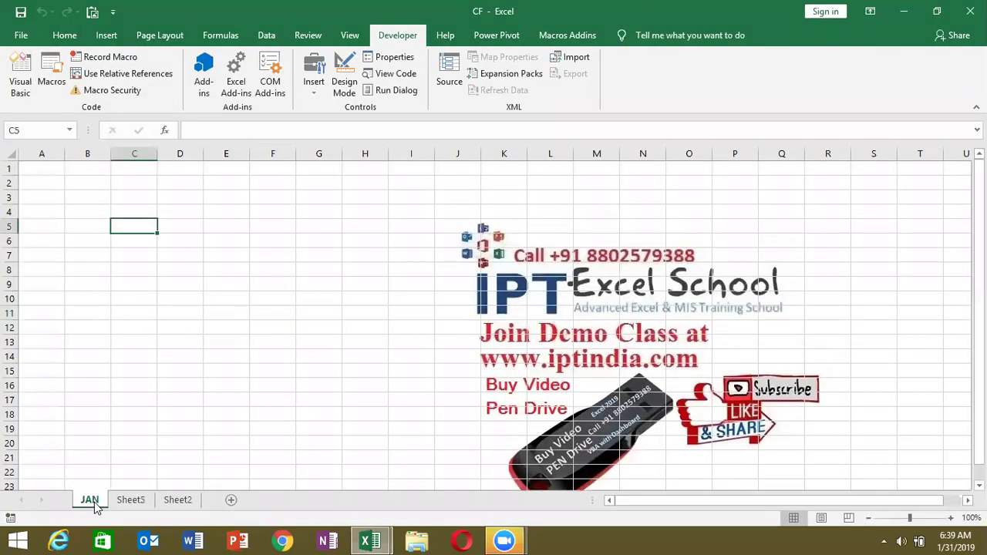
double_click(95, 502)
text(Feb)
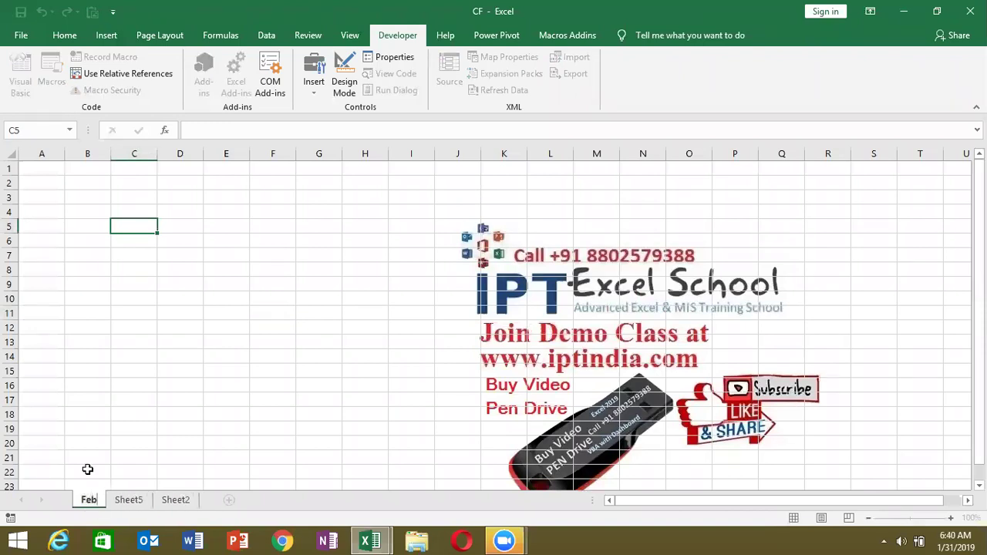
click(87, 470)
key(alt+F11)
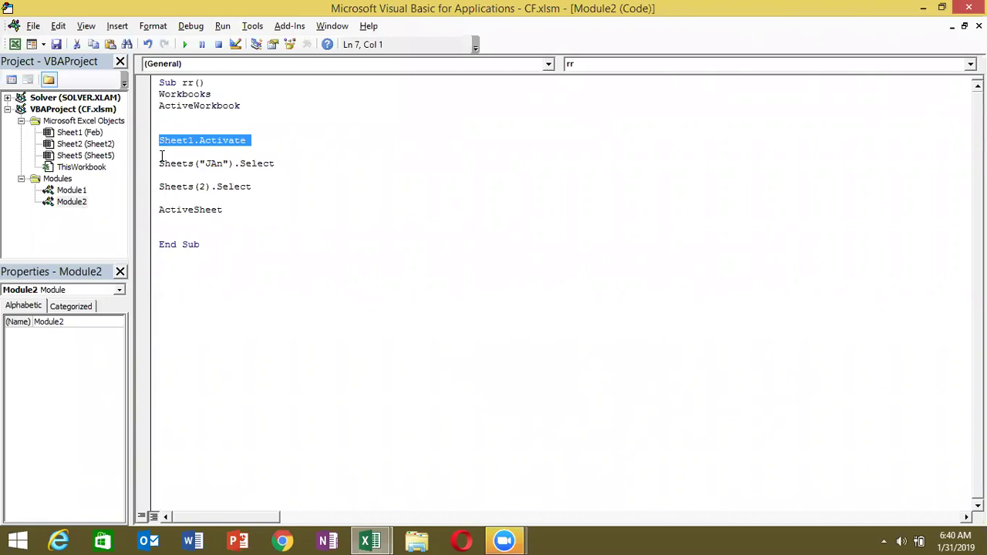
click(163, 163)
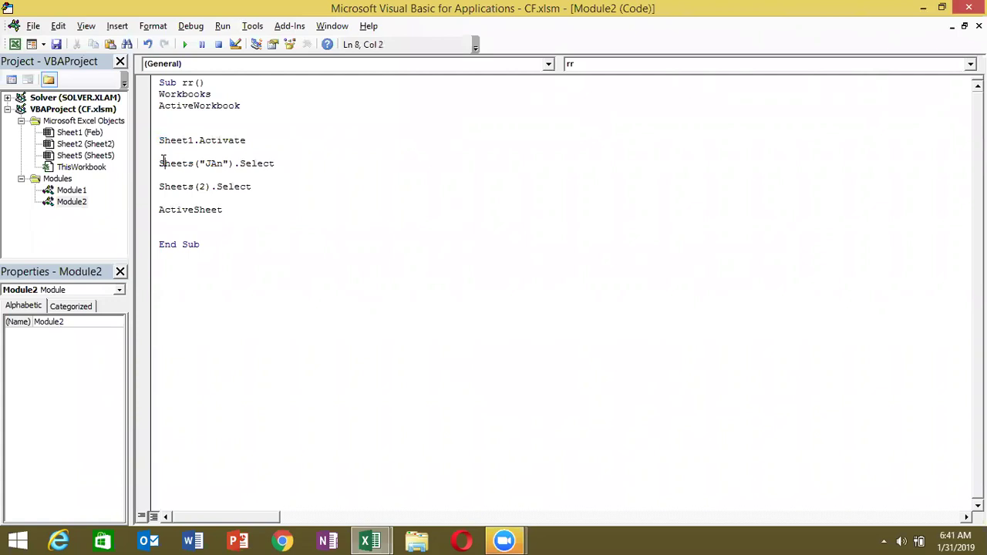
key(alt+F11)
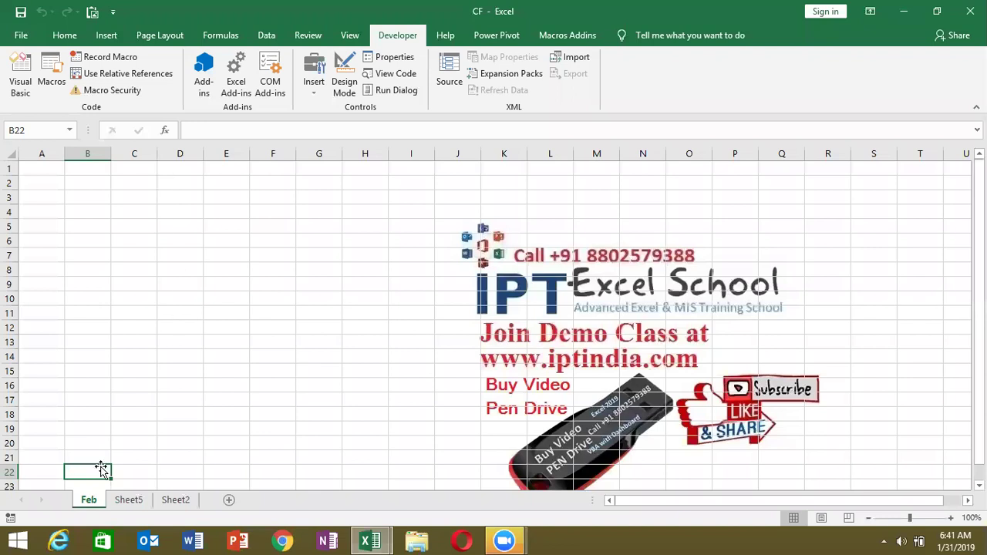
right_click(91, 501)
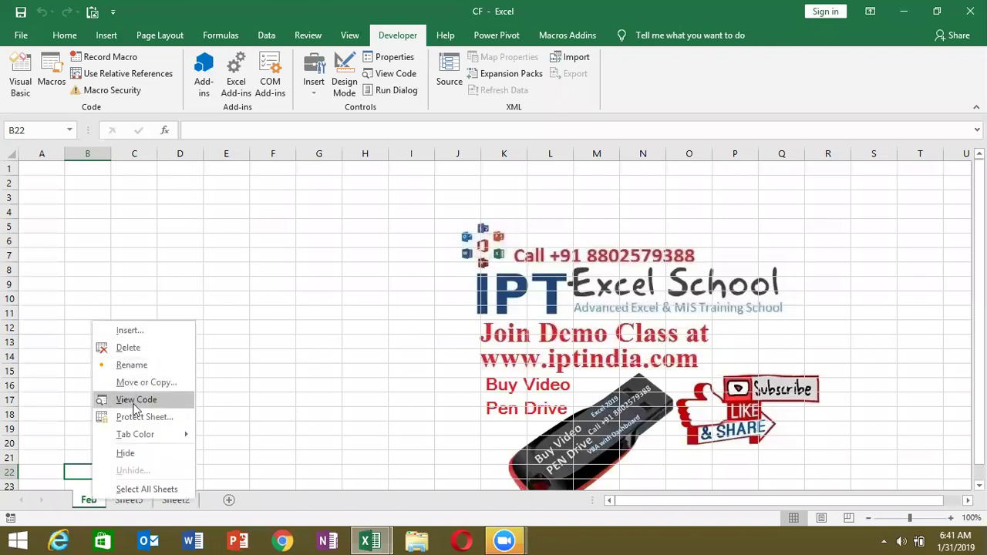
click(128, 347)
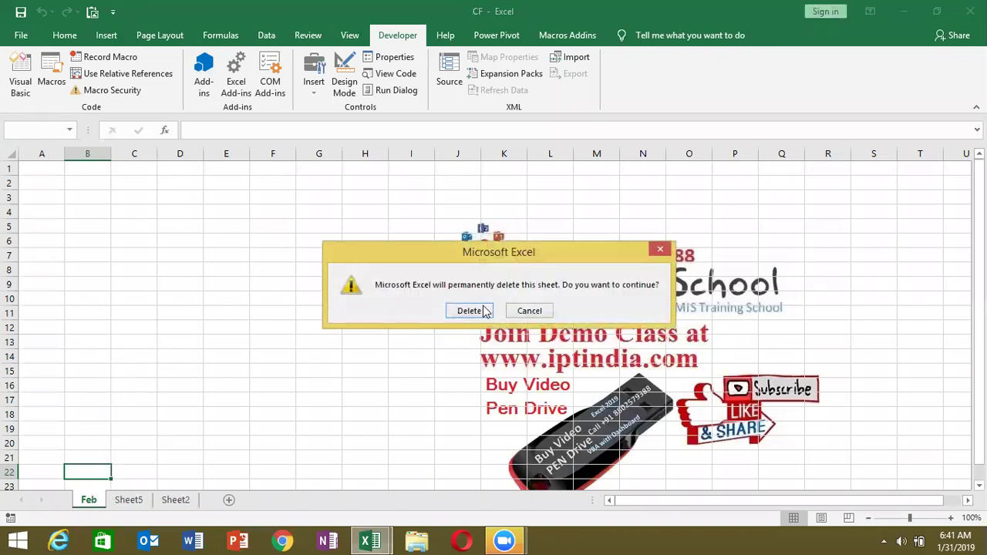
click(484, 311)
key(alt+F11)
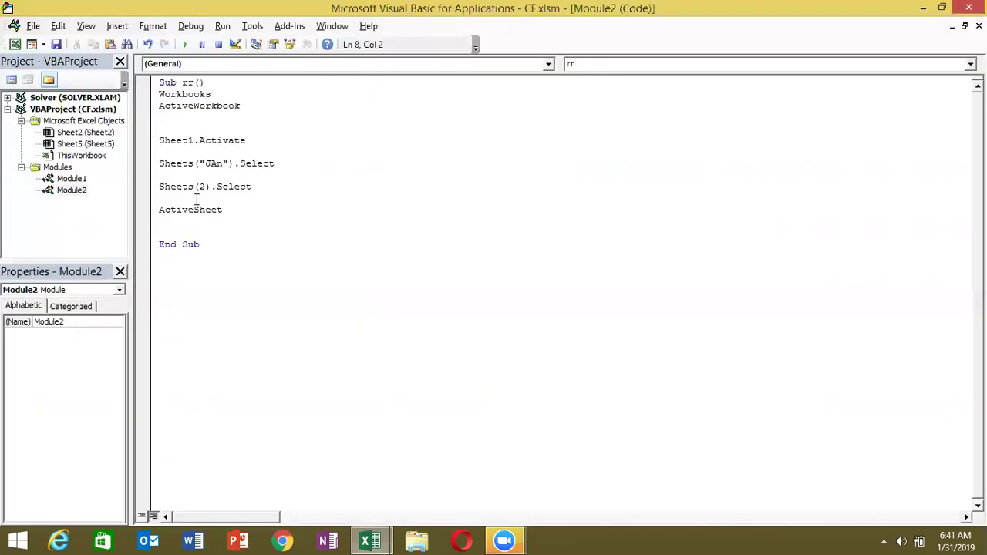
key(alt+F11)
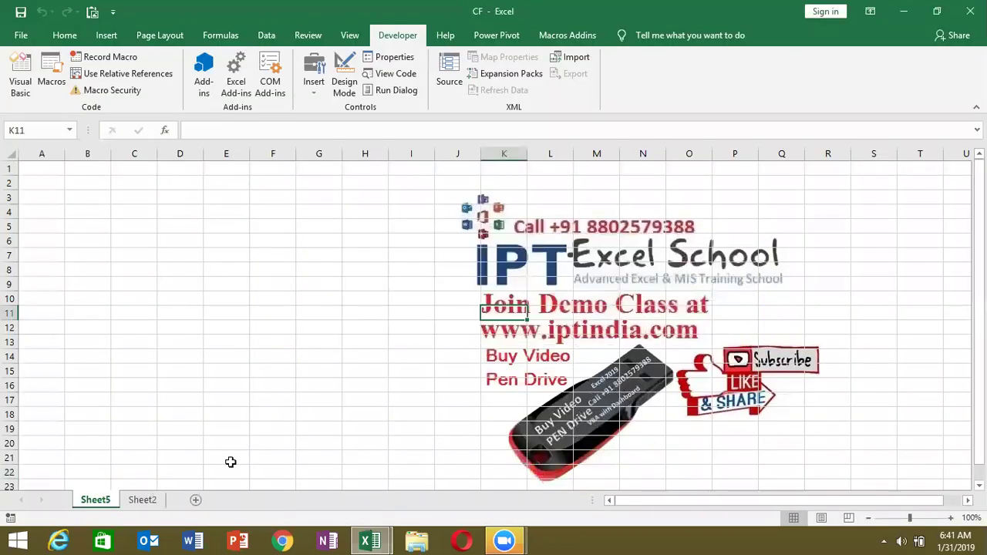
click(196, 501)
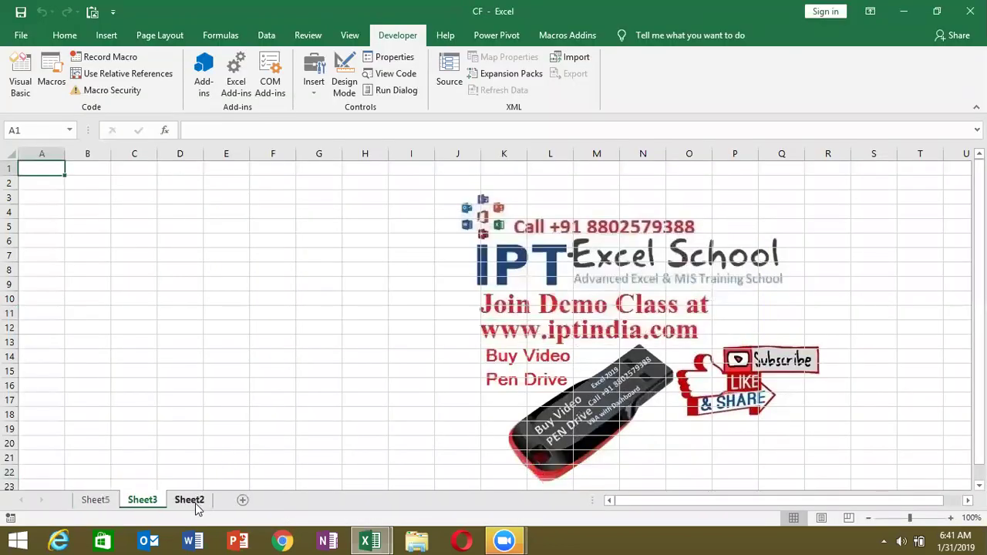
double_click(149, 507)
text(Feb)
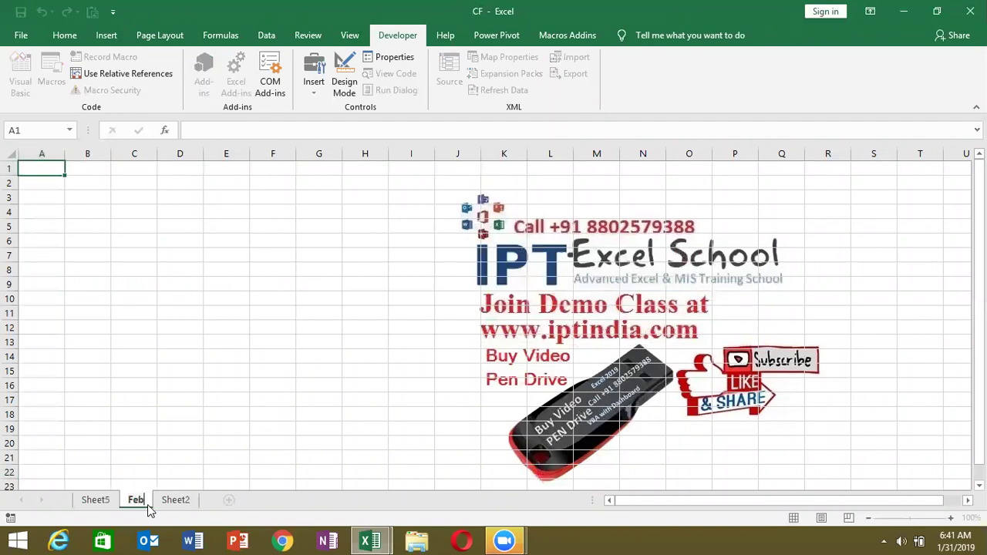
click(185, 375)
key(alt+F11)
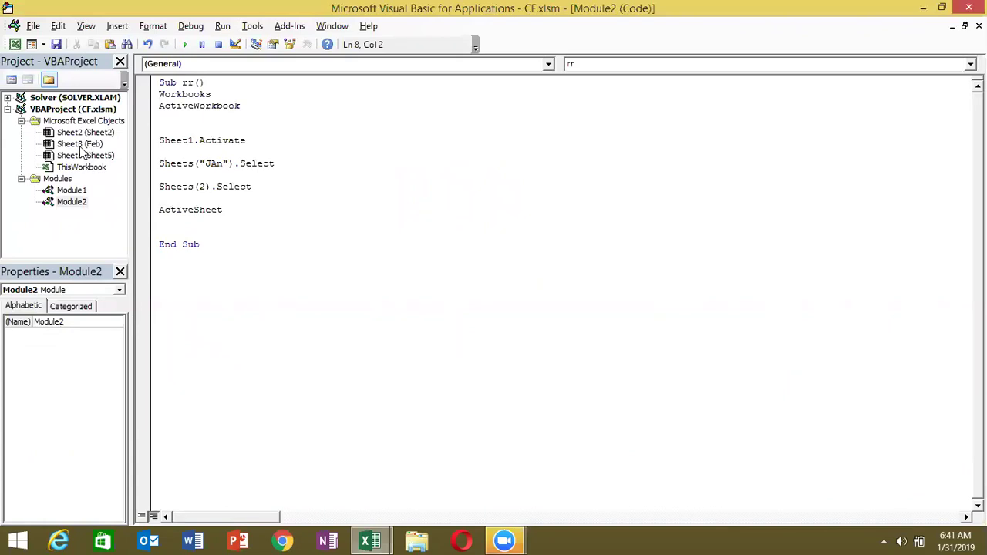
Replace JAn with Feb so the rr macro's line reads Sheets("Feb").Select
click(216, 169)
click(212, 163)
double_click(212, 164)
text(Feb)
click(206, 186)
click(157, 173)
double_click(161, 190)
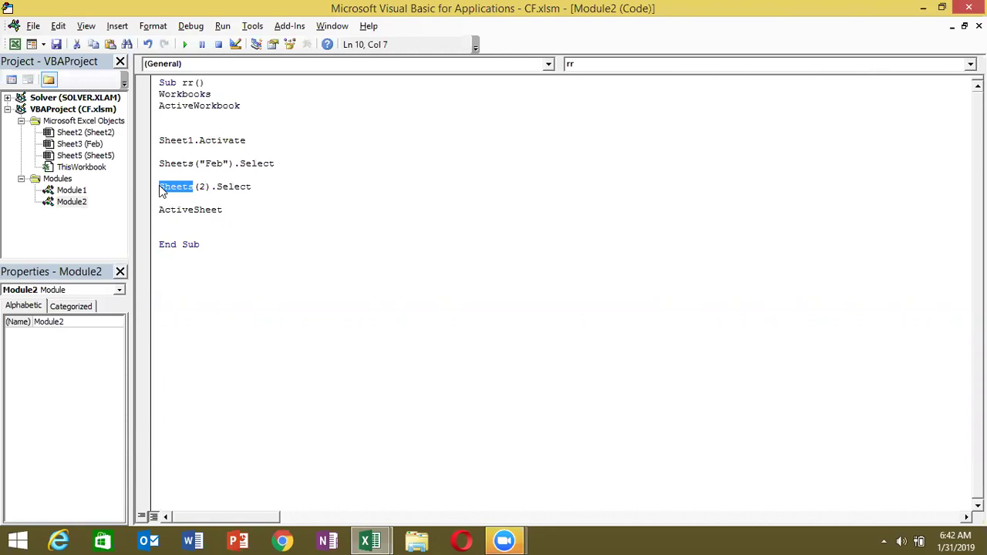
Change the index in Sheets(2).Select to 1 so it reads Sheets(1).Select
double_click(202, 187)
text(1)
click(192, 200)
drag(200, 142, 250, 143)
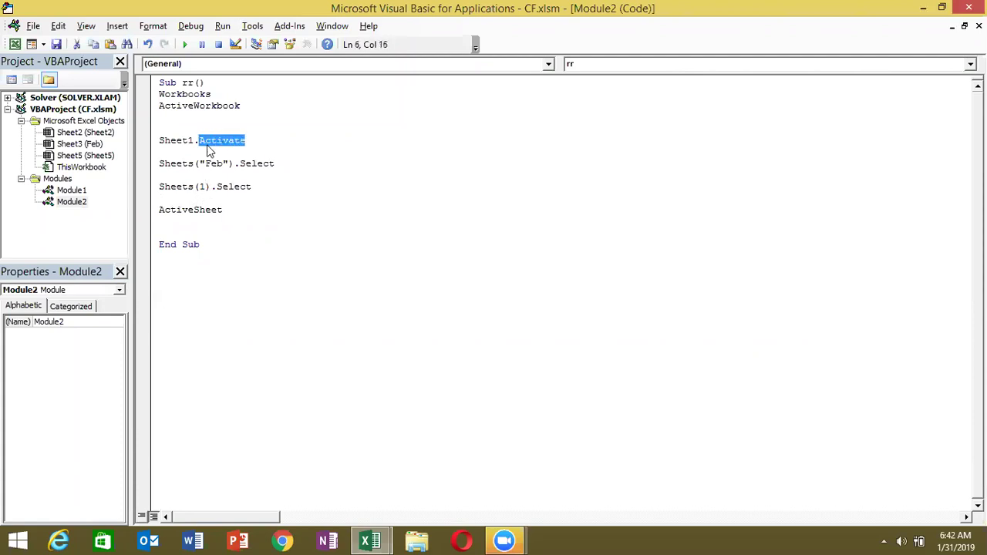
mouse_move(194, 141)
mouse_down()
mouse_move(158, 133)
mouse_move(152, 149)
mouse_up()
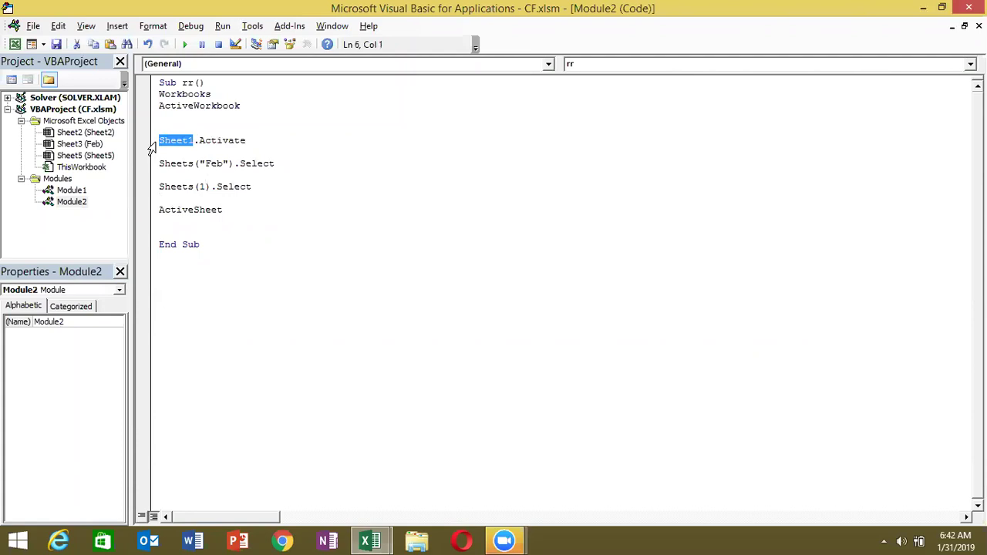
Add a Sheets.Add line followed by ActiveSheet.Name = "Data" before End Sub
click(168, 232)
key(Return)
key(Return)
key(Return)
key(Return)
key(Return)
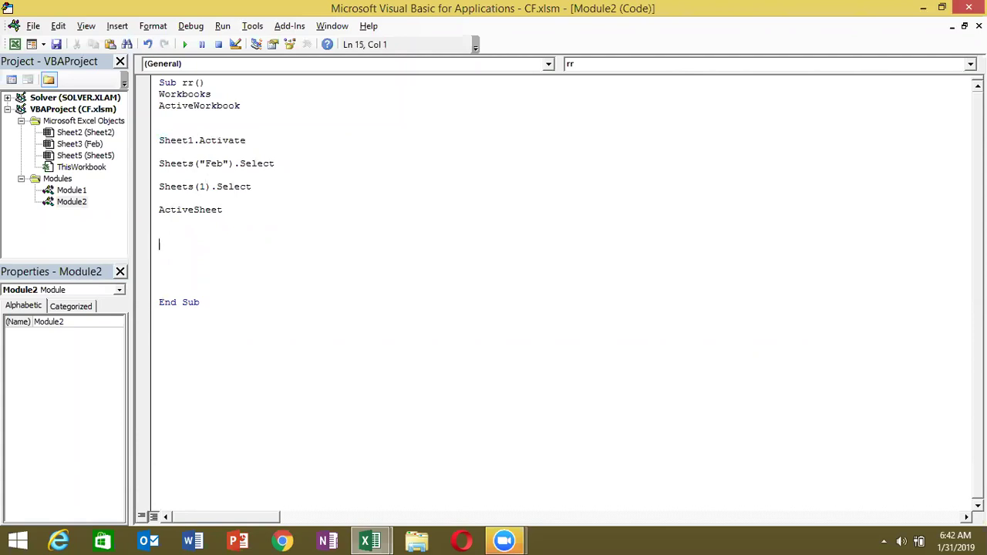
text(sg)
key(BackSpace)
text(heets,)
key(BackSpace)
text(.ad)
key(Tab)
key(Return)
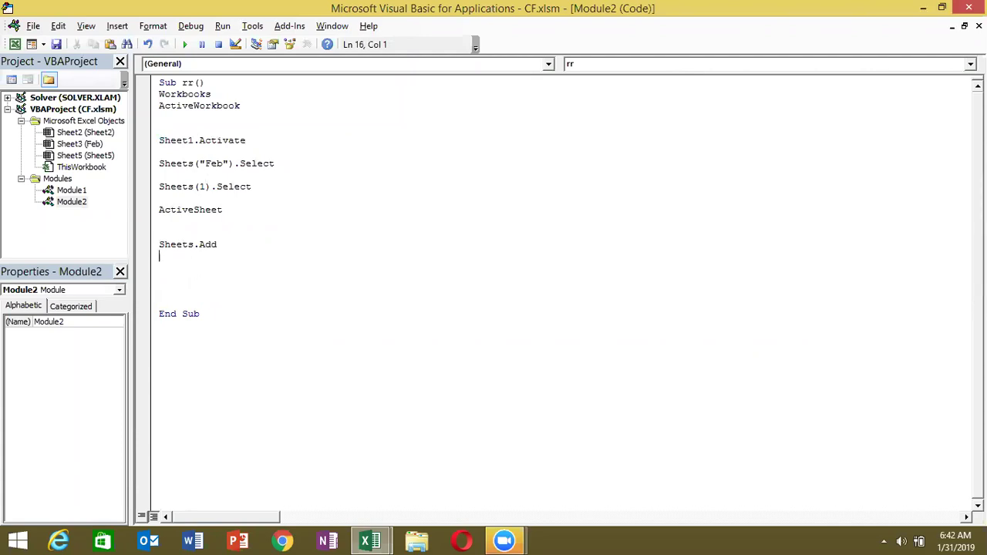
text(activesheet)
text(name="Data)
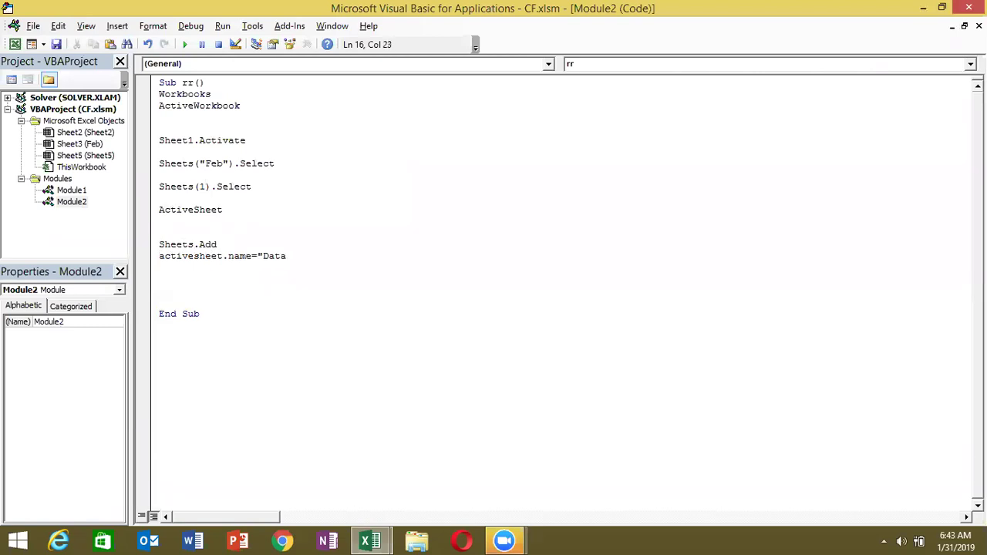
text(")
key(Return)
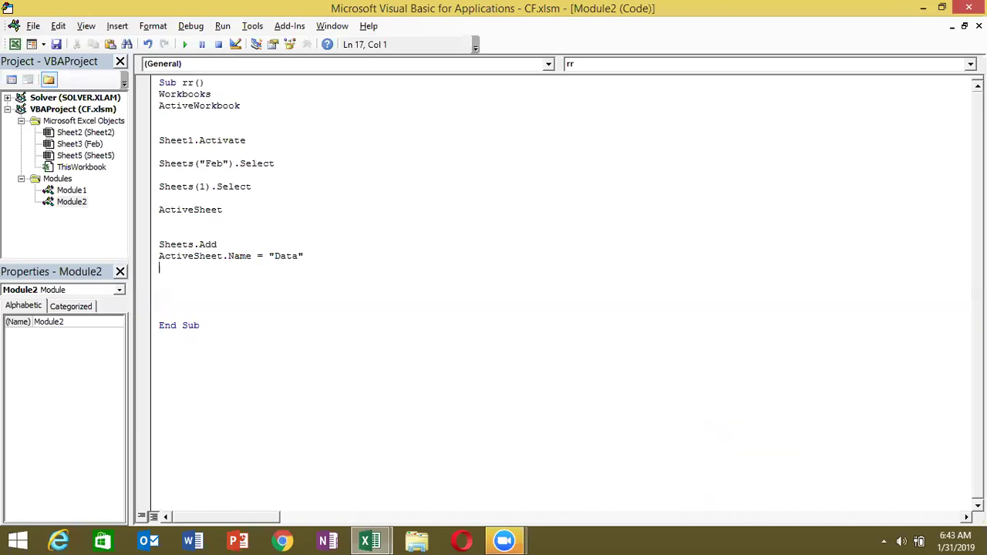
Add a one-line alternative: Sheets.Add.Name = "Data"
key(Return)
text(sheets.ad)
key(Tab)
text(.Name=)
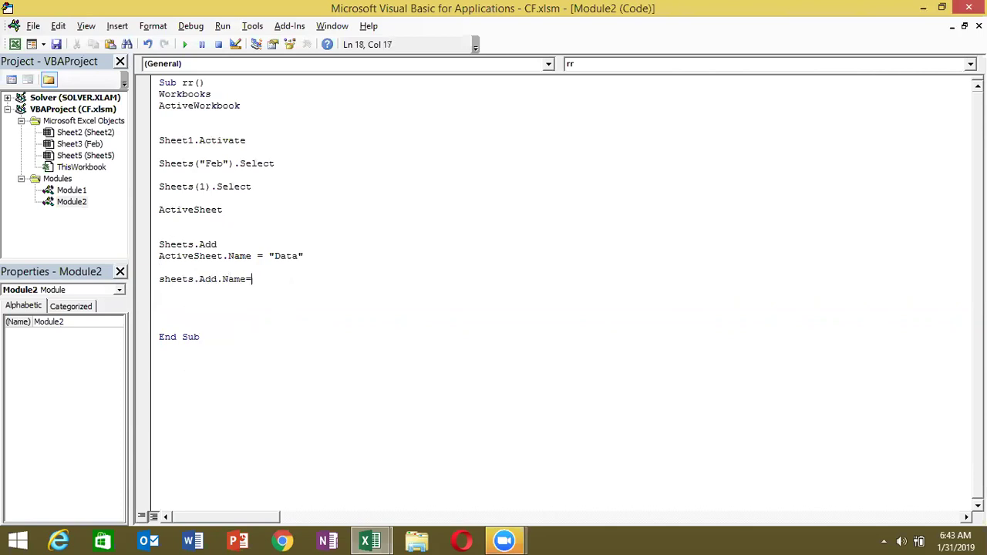
text("Data")
key(Return)
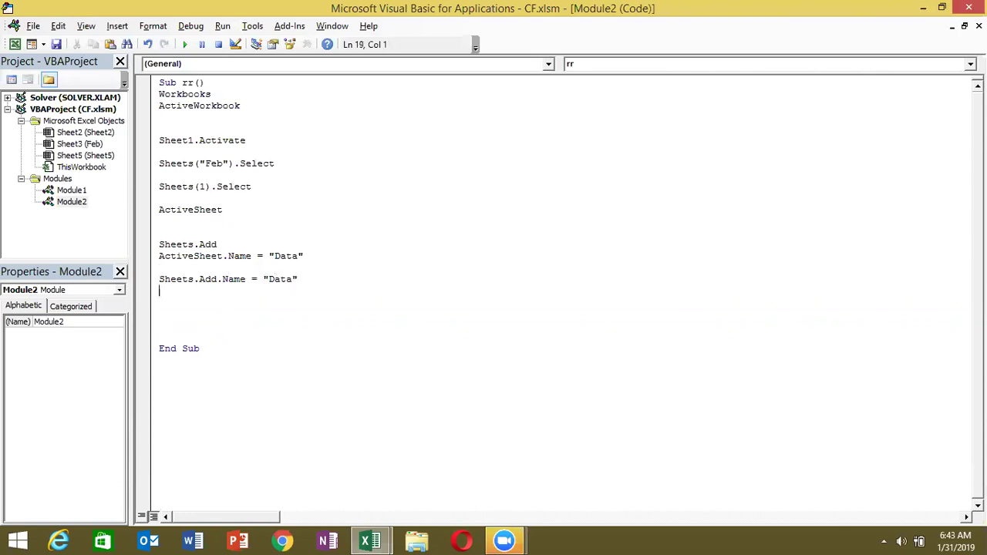
Tidy the blank lines, paste another Sheets.Add line, and return to Excel
key(Return)
key(Return)
key(Return)
key(Up)
key(Up)
key(Up)
key(Up)
key(Up)
key(Delete)
key(Up)
key(shift+Up)
key(shift+Down)
key(ctrl+c)
click(160, 280)
key(ctrl+v)
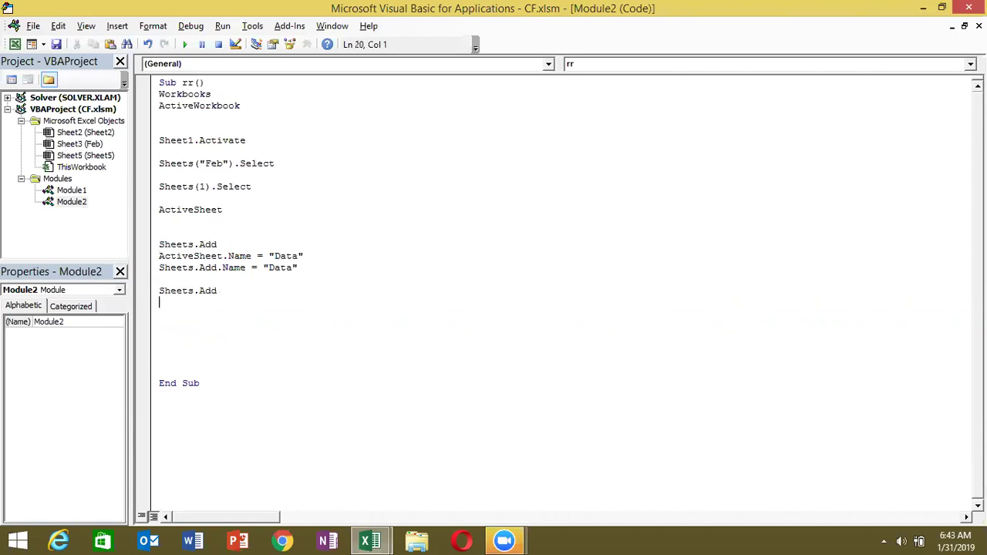
key(alt+F11)
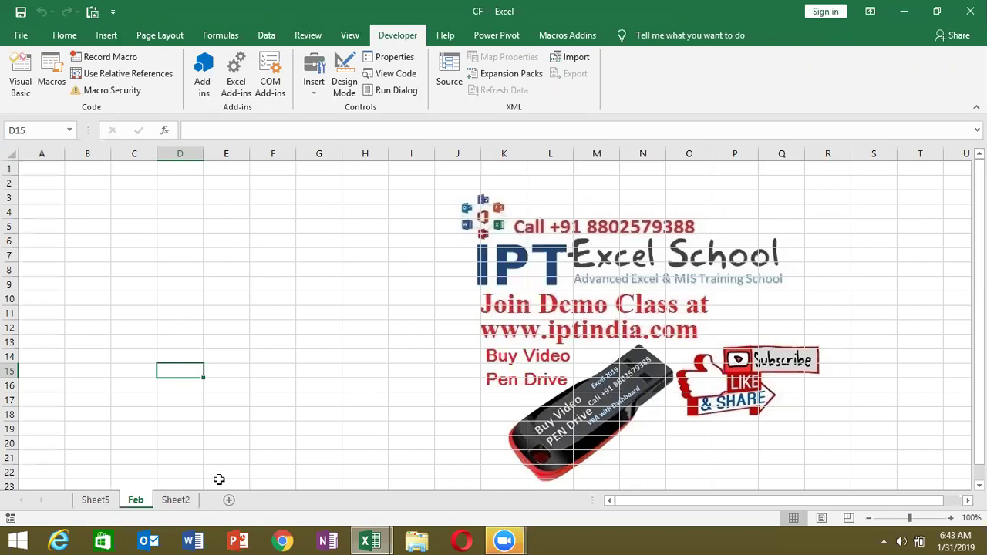
Back in the VBA editor, write a Sheets.Add , Sheets("Sheet5") line
key(alt+F11)
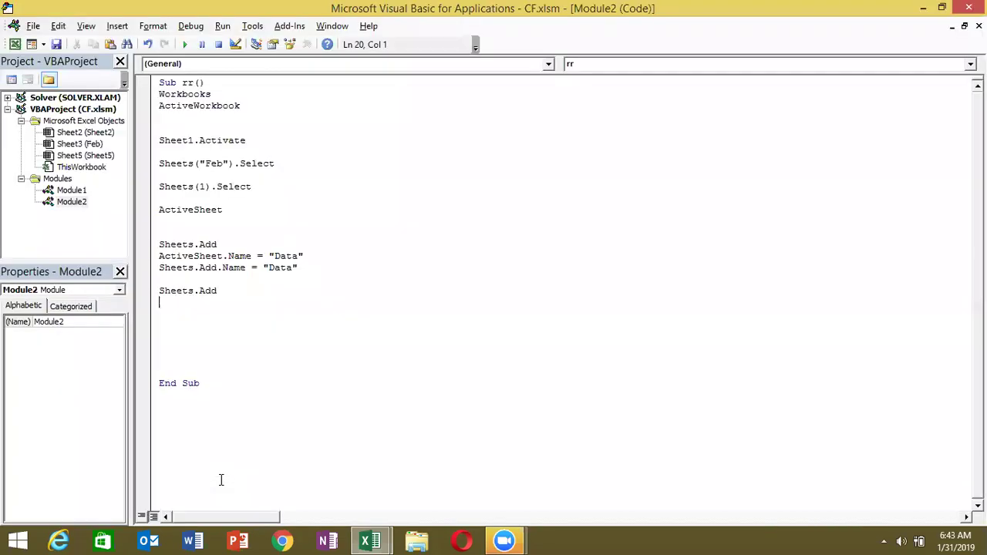
text(sheets)
text(.a)
key(Tab)
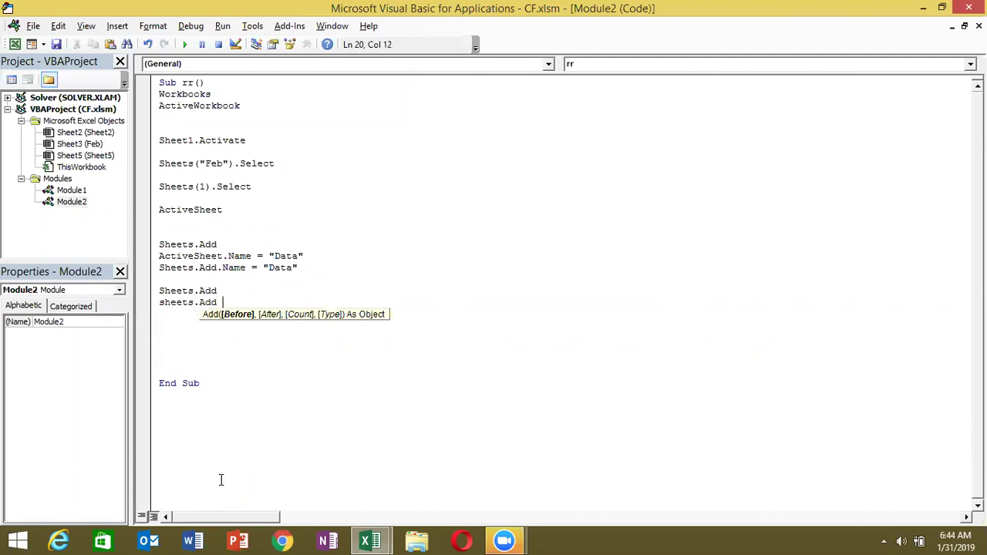
text(sheets)
text(("Sgeet)
key(BackSpace)
key(BackSpace)
key(BackSpace)
key(BackSpace)
text(heet5"))
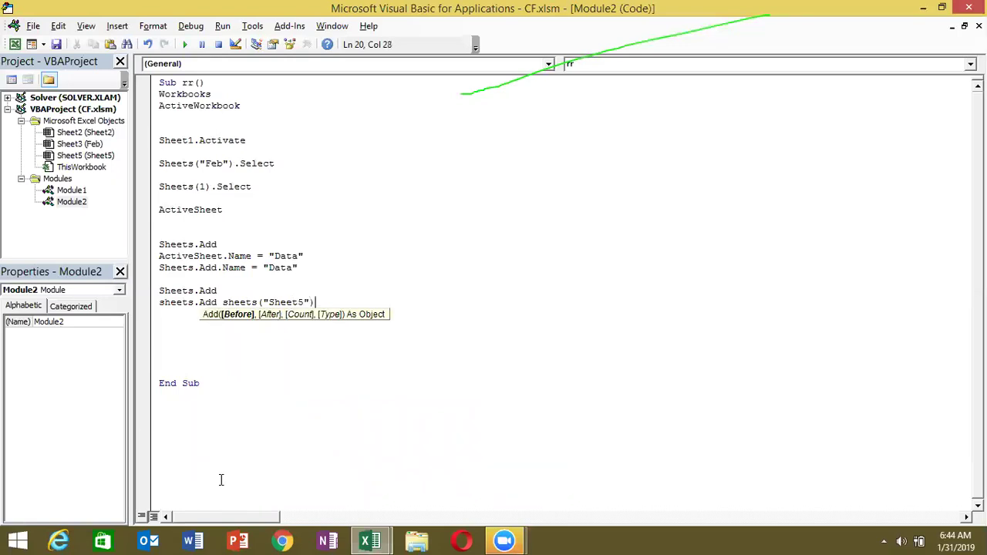
click(221, 302)
text(,)
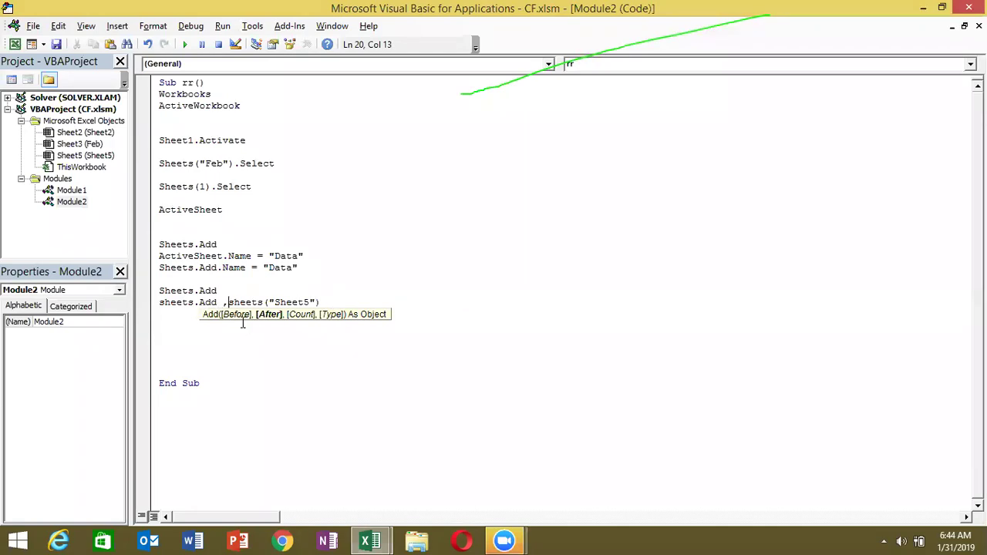
click(265, 336)
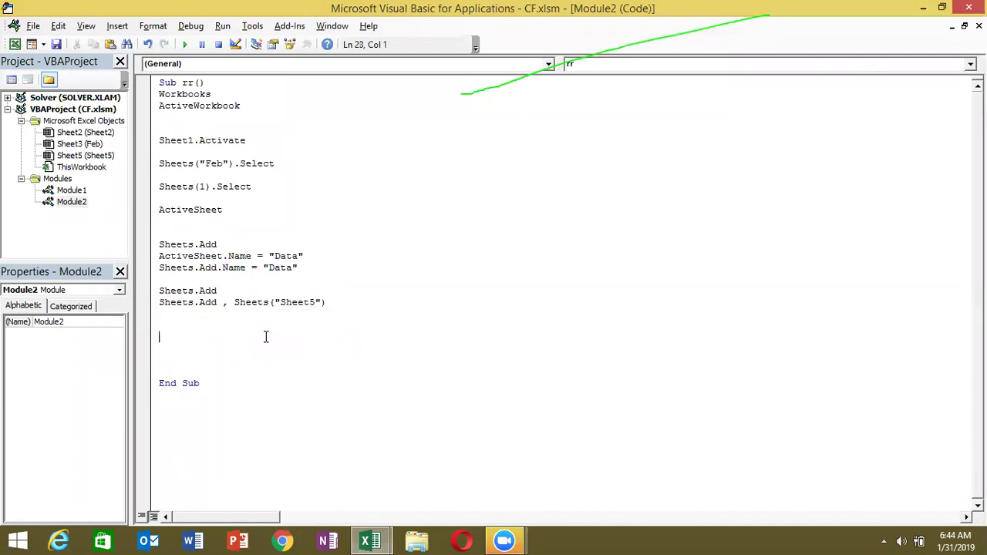
Replace "Sheet5" with Sheets.Count so the line reads Sheets.Add , Sheets(Sheets.Count)
drag(321, 302, 276, 302)
text(5)
key(BackSpace)
text(sheets.cou)
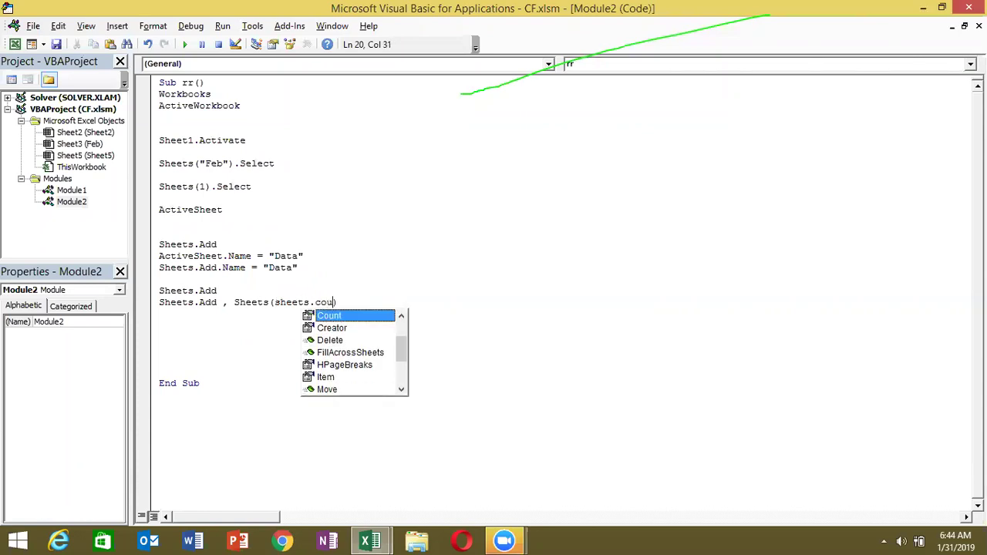
key(Tab)
Append , 5 to the Sheets.Add , Sheets(Sheets.Count) line to add five sheets
key(Down)
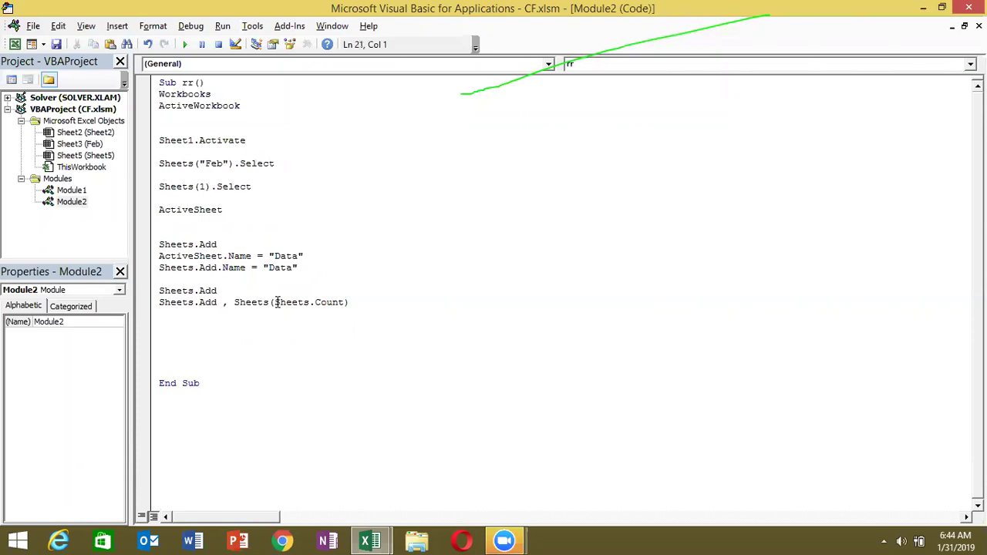
click(356, 303)
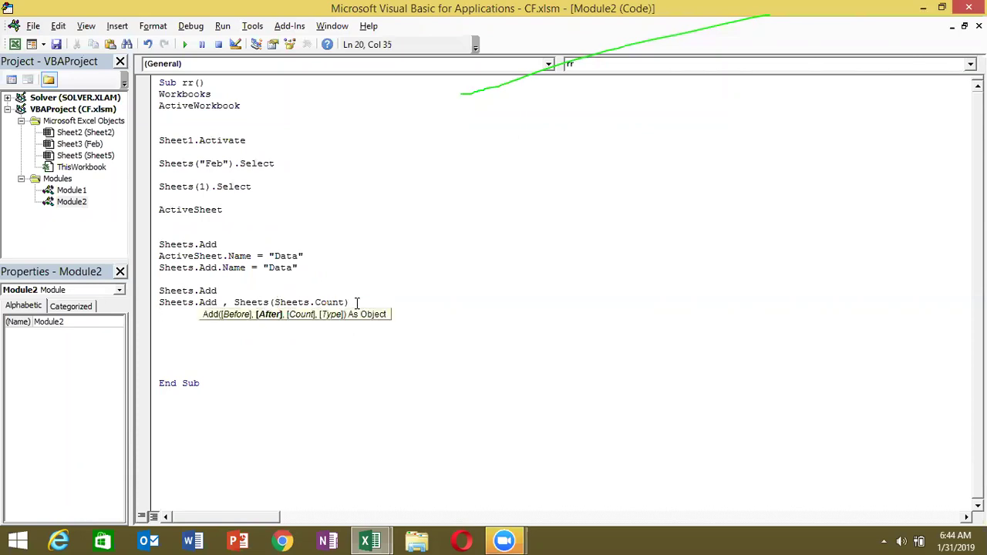
text(,)
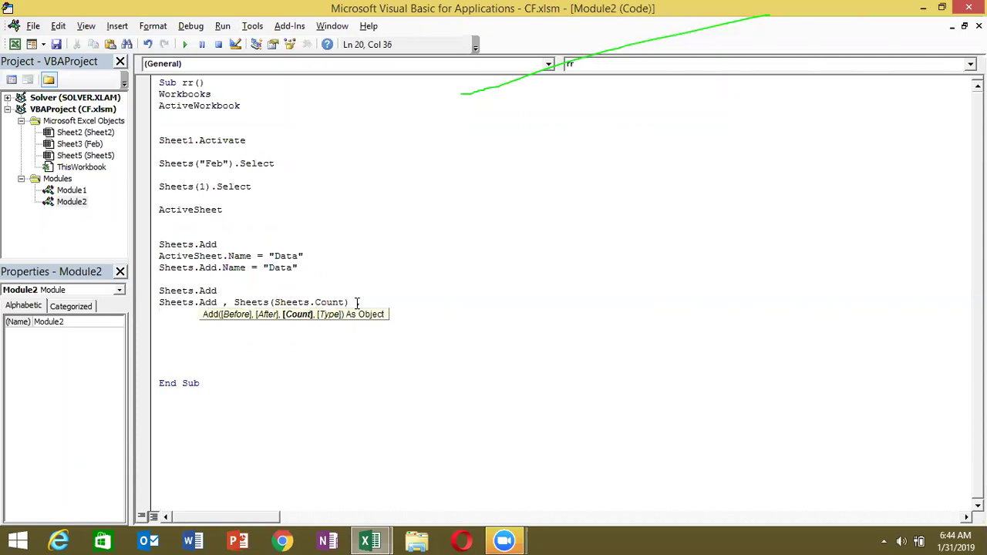
text(5)
click(263, 351)
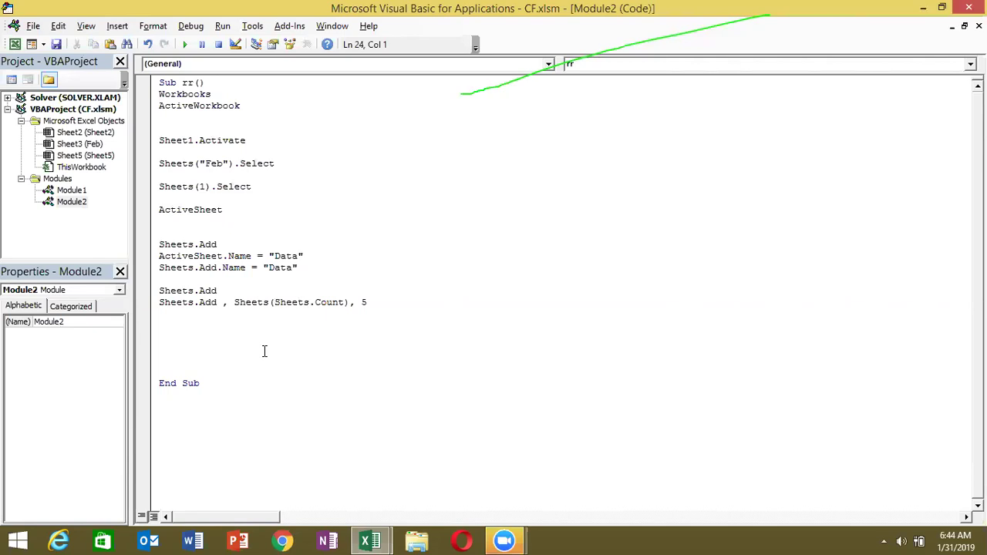
click(210, 304)
click(205, 322)
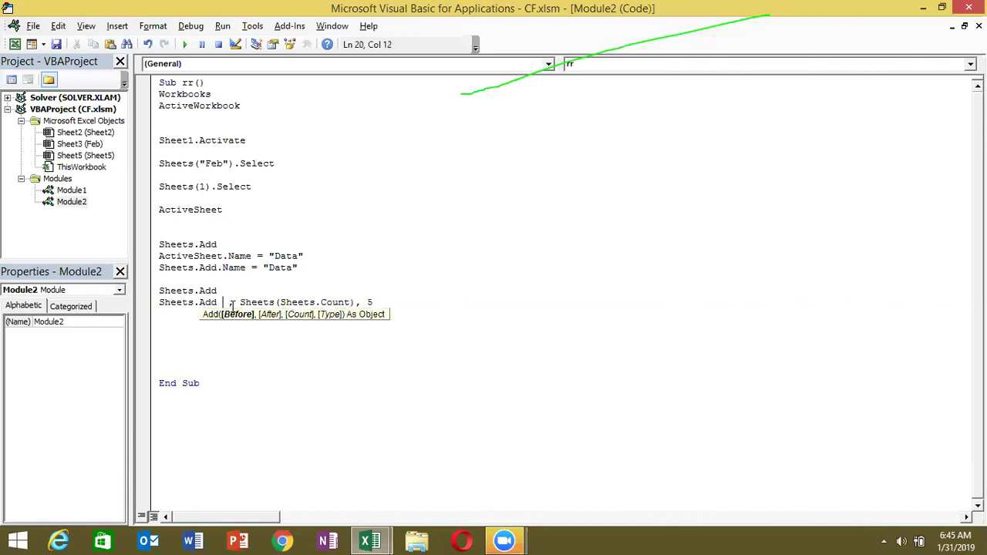
text(,)
click(213, 302)
click(223, 303)
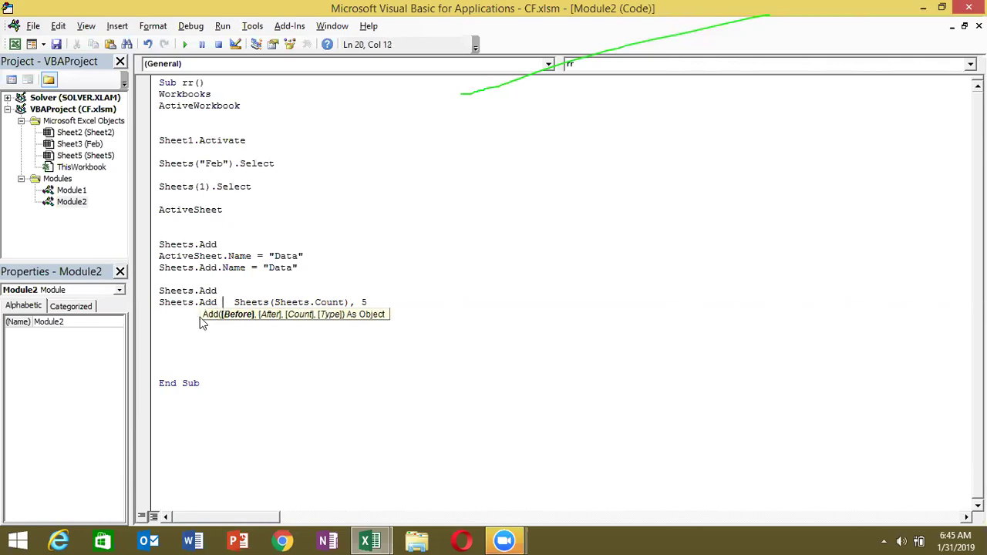
text(,)
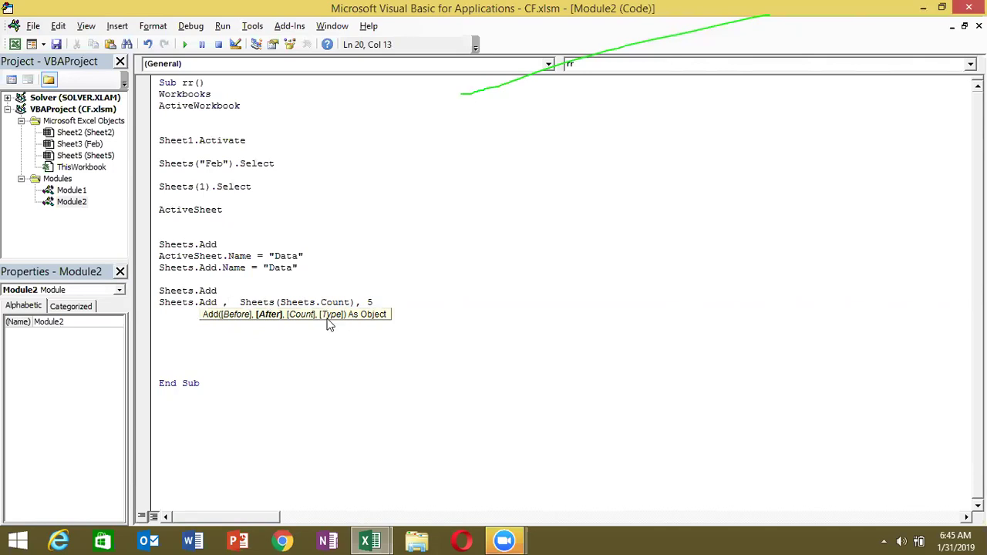
click(242, 345)
In Excel, open the Insert dialog from the Feb tab, then cancel it
key(alt+F11)
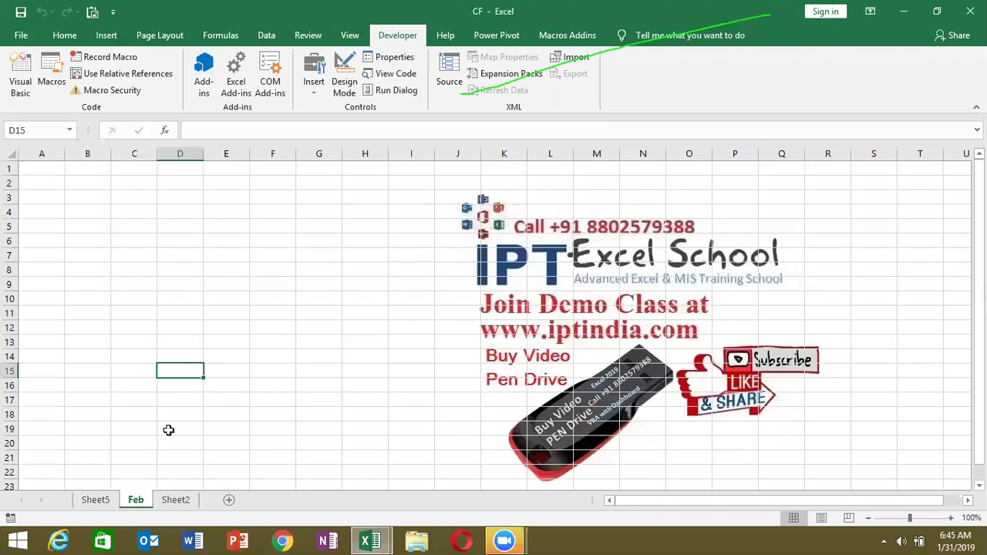
right_click(135, 500)
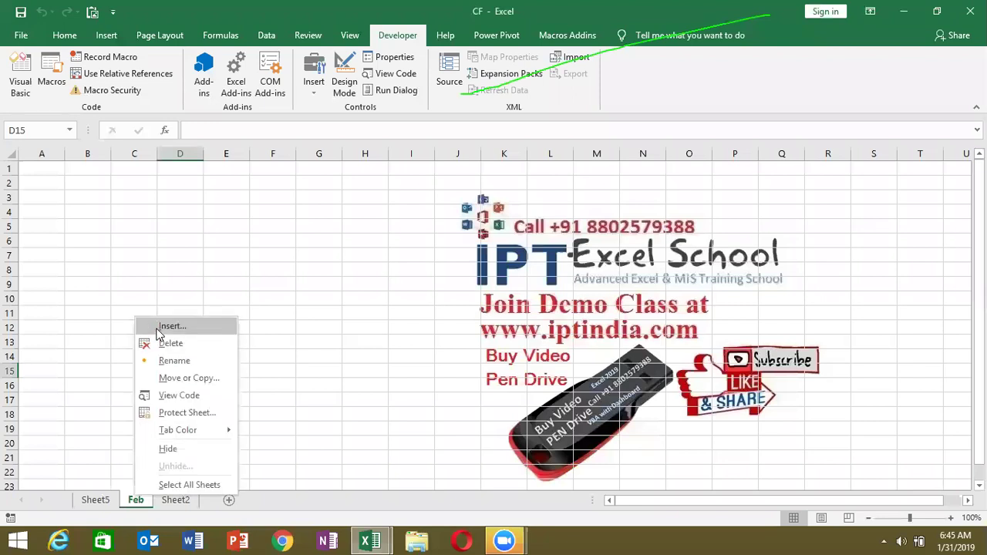
click(158, 327)
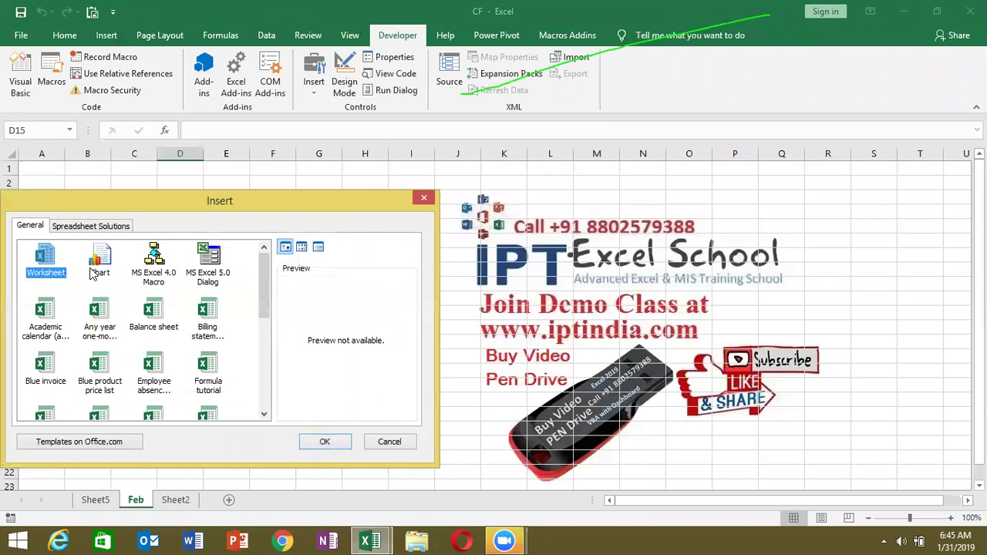
click(99, 310)
key(Escape)
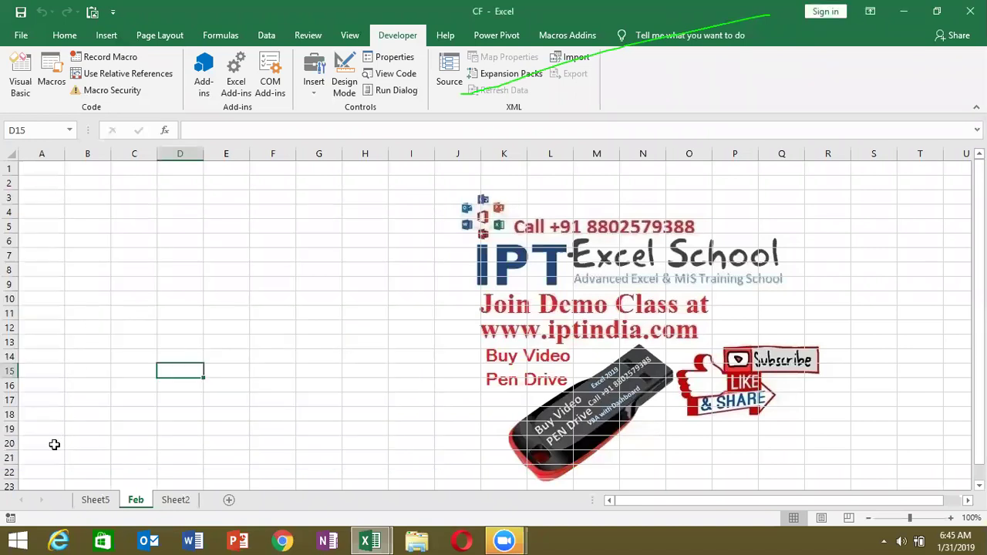
Start recording Macro2 and insert a Chart sheet before the Feb sheet
click(11, 518)
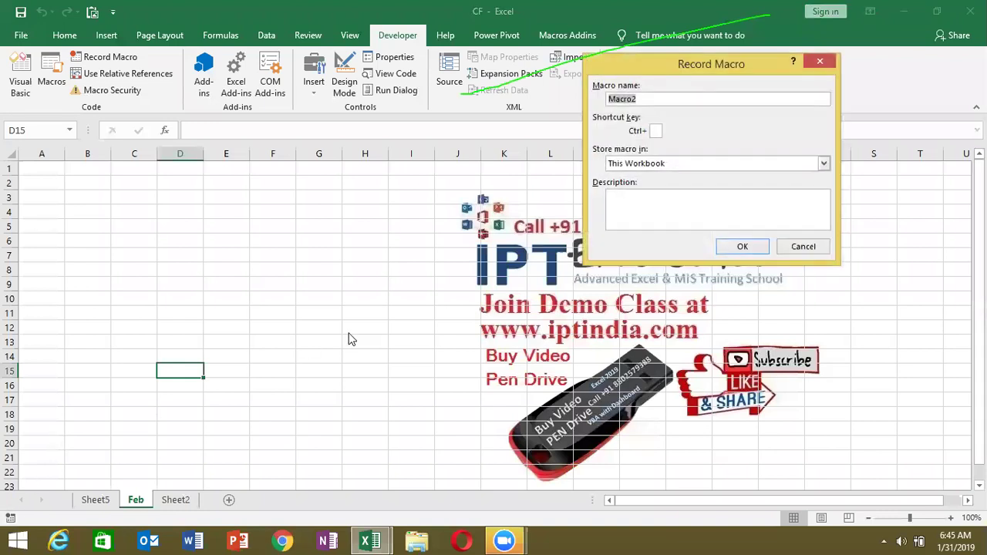
click(753, 250)
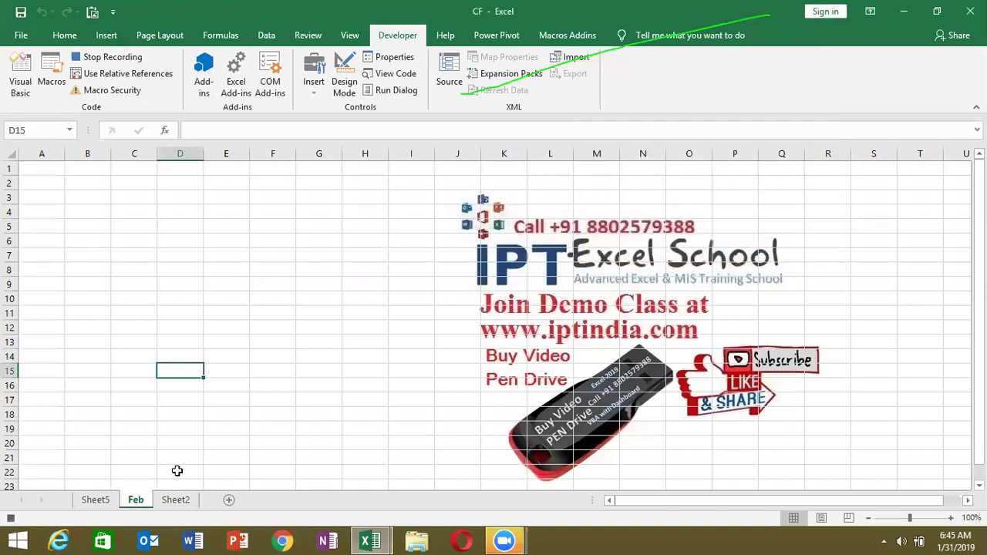
right_click(136, 501)
click(160, 327)
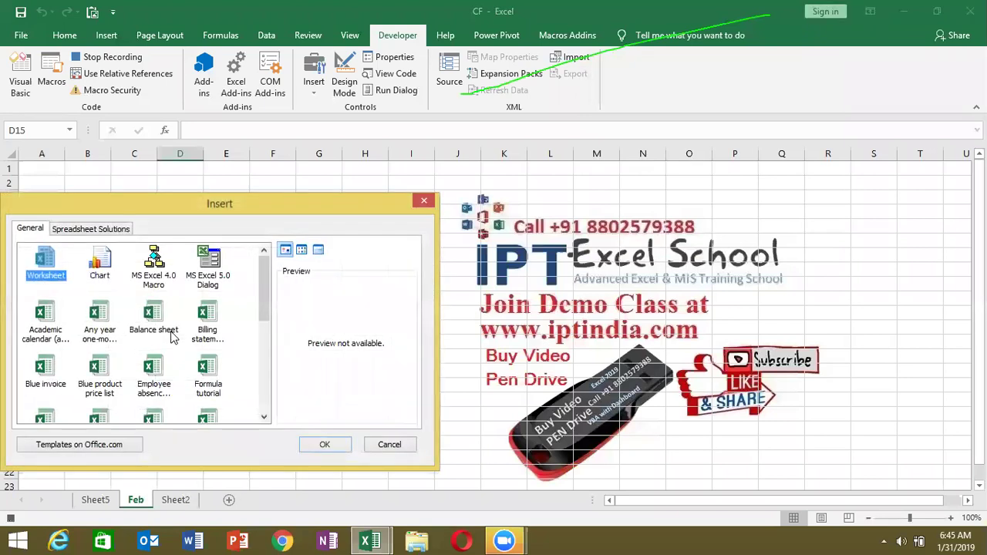
click(98, 262)
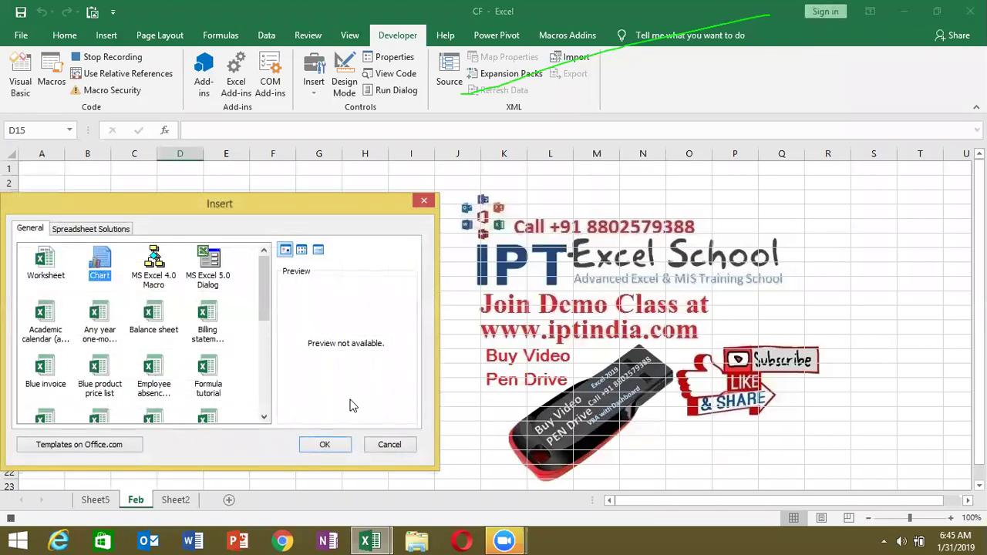
click(327, 444)
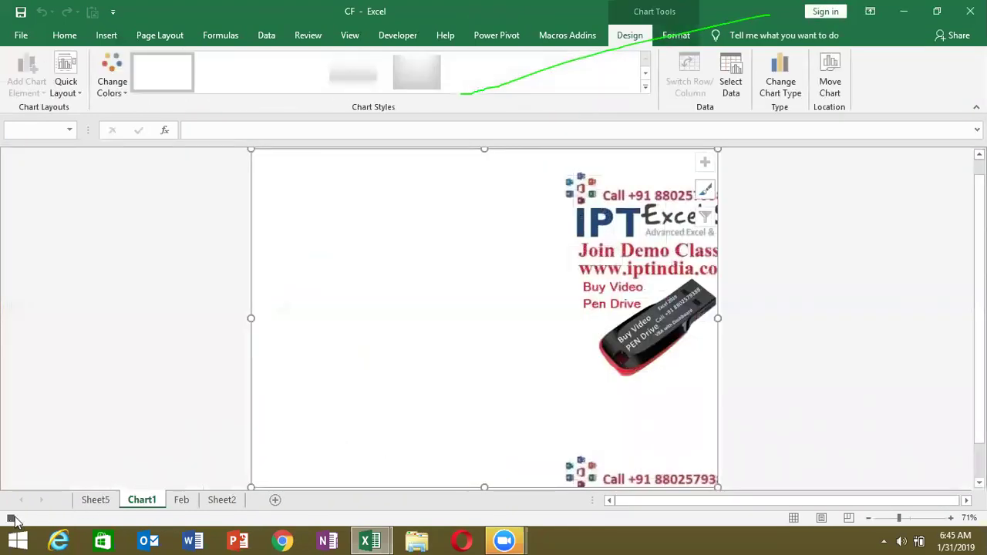
Open Module3's recorded Macro2, delete all its code, then reopen Module2's rr macro
key(alt+F11)
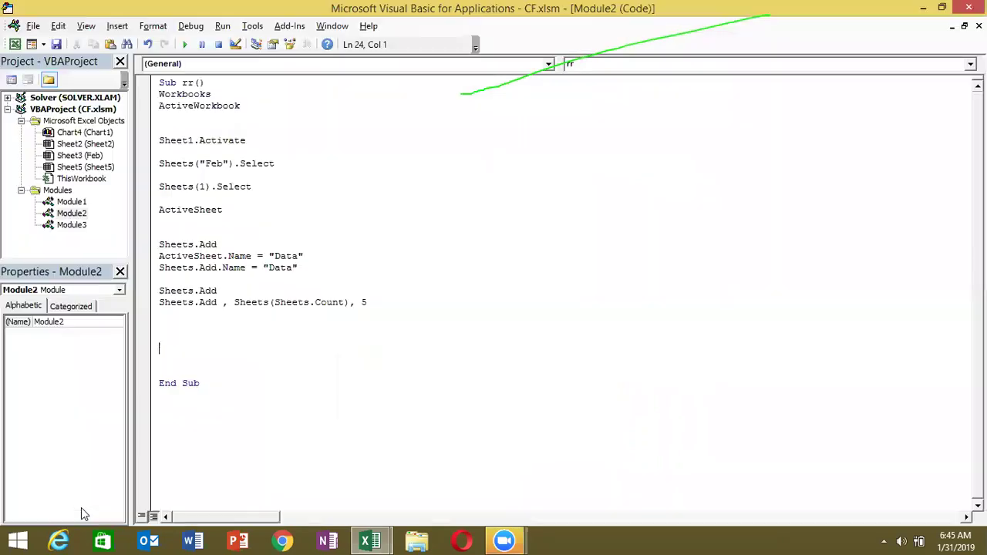
double_click(72, 224)
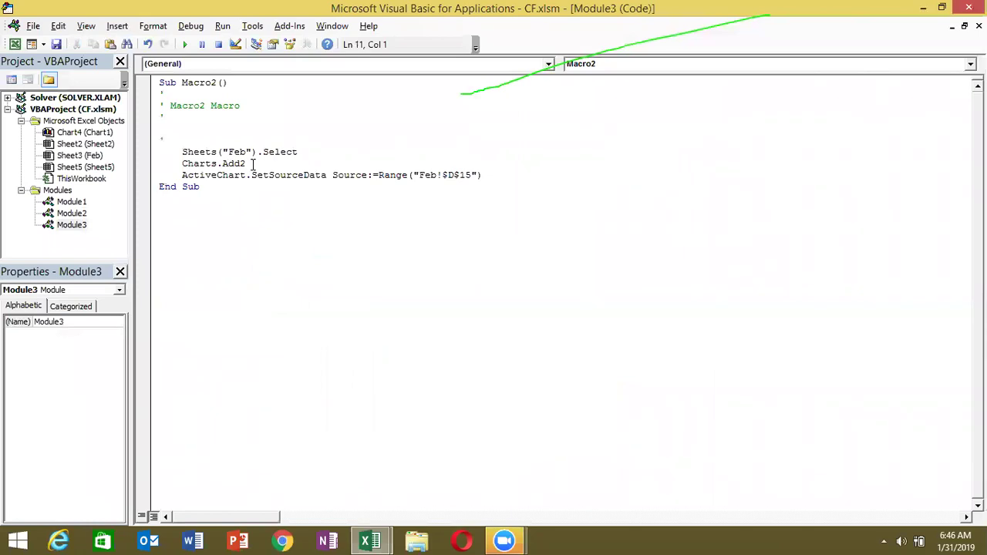
double_click(253, 163)
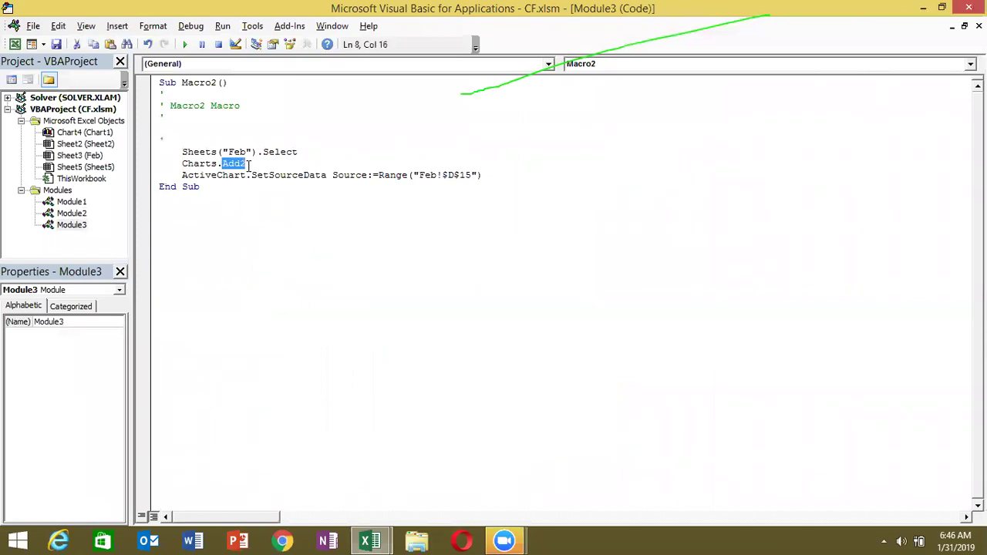
click(253, 164)
drag(209, 202, 116, 31)
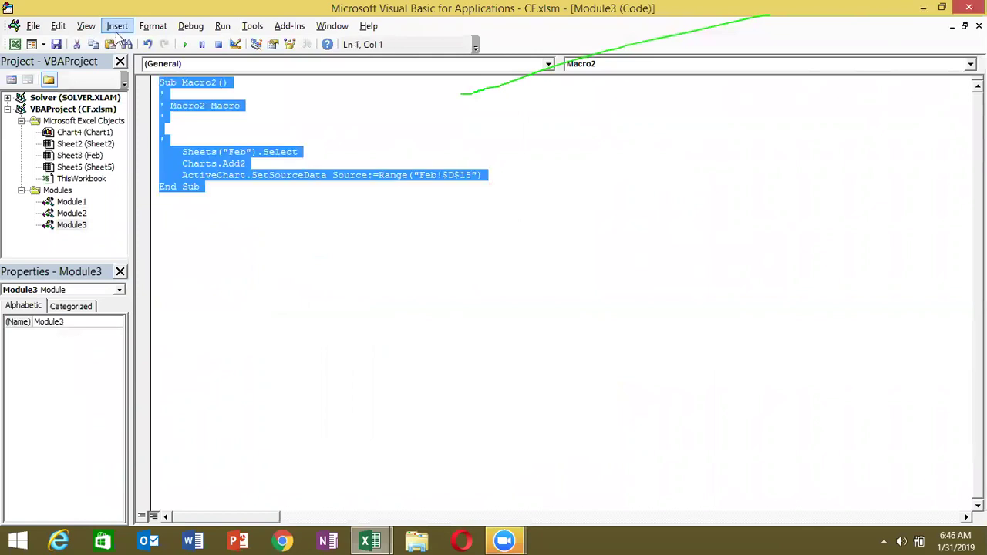
key(Delete)
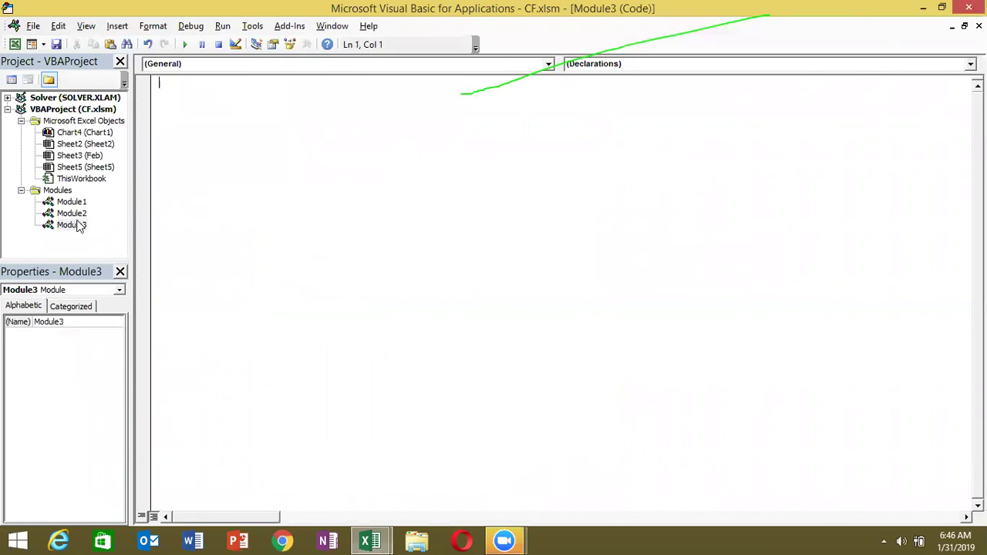
double_click(72, 213)
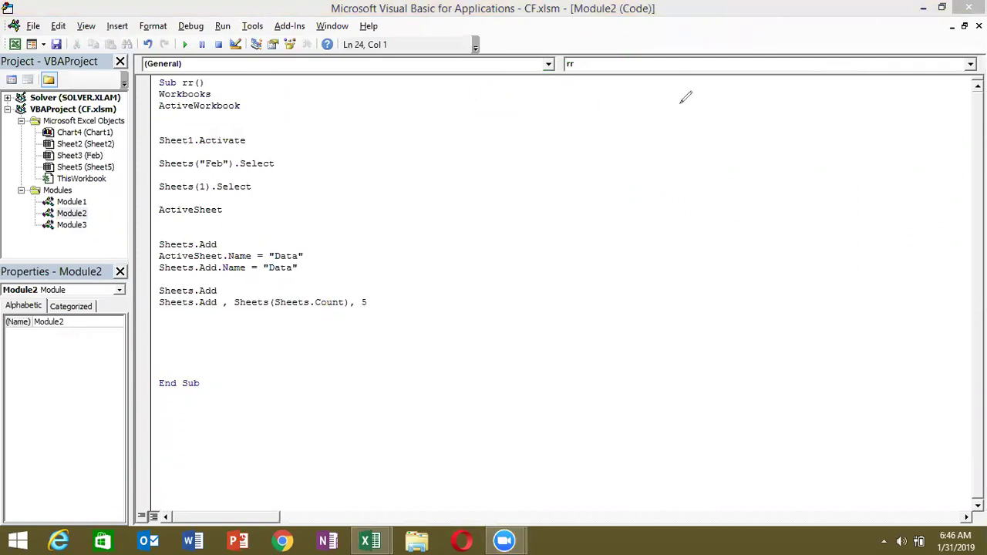
Remove Module3 without exporting it, then add a blank line above End Sub in rr
click(188, 316)
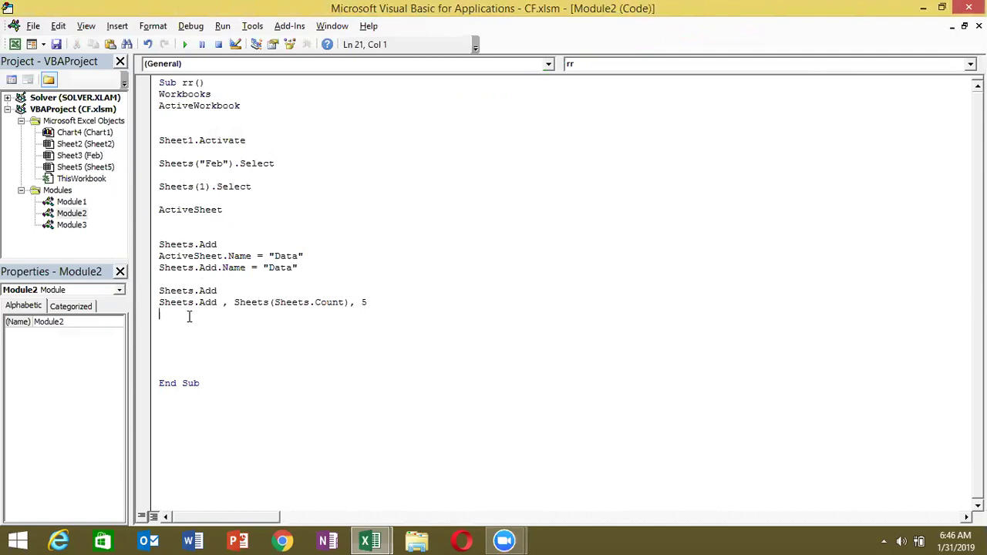
click(86, 229)
right_click(87, 231)
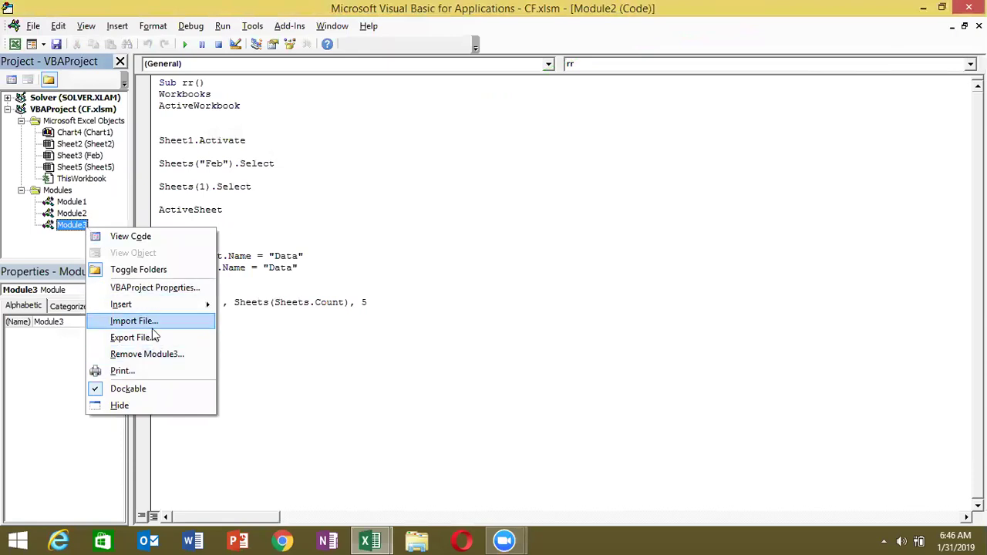
click(148, 354)
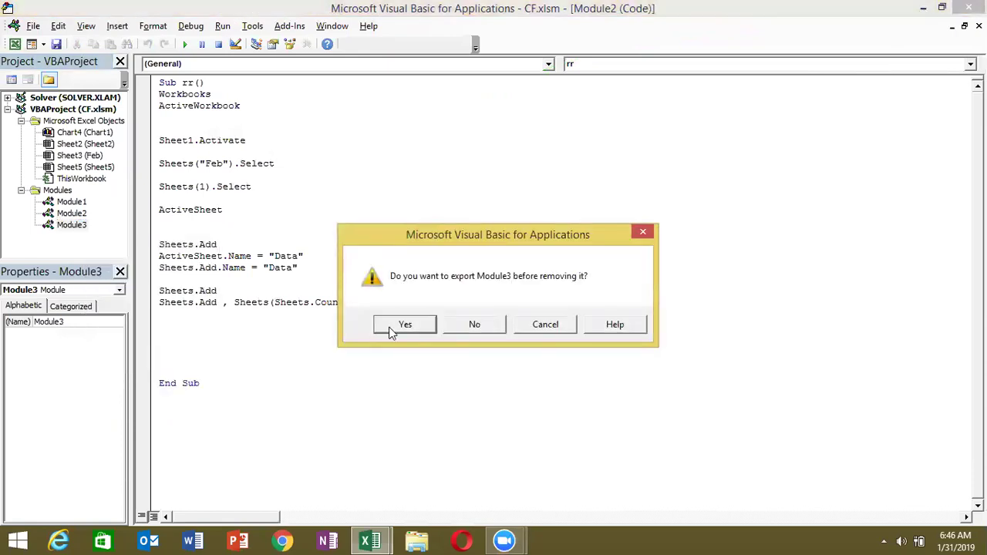
click(472, 330)
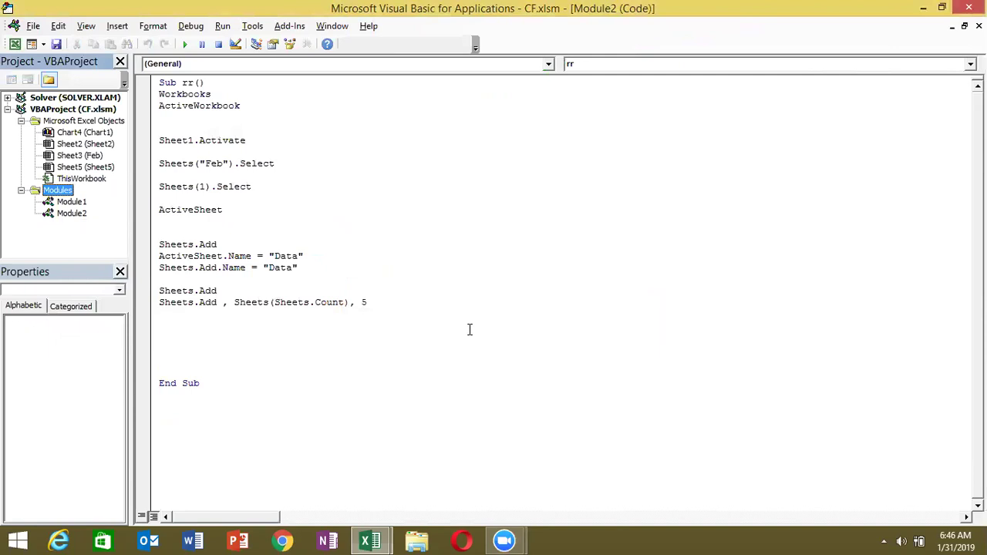
click(280, 353)
key(Return)
key(Up)
key(Up)
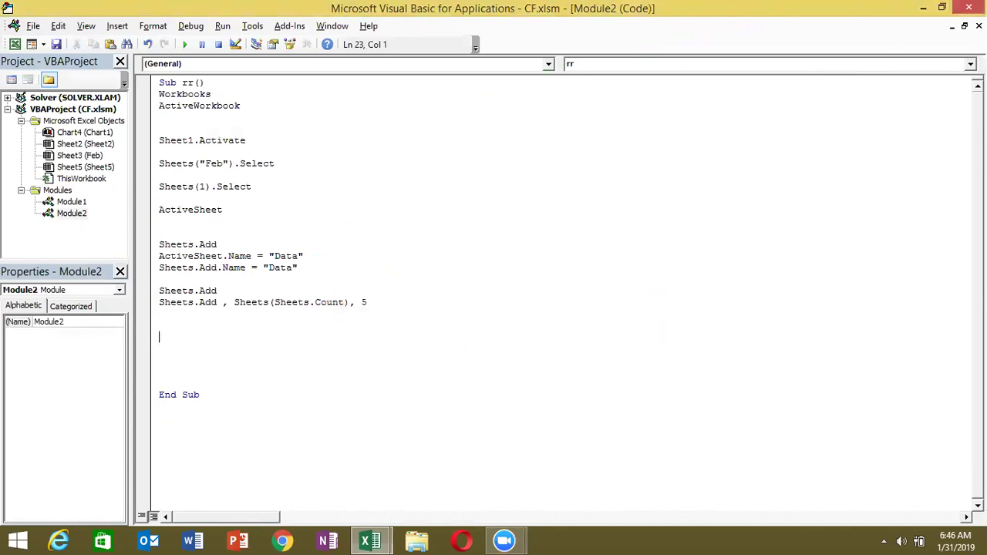
Add a Chart4.Delete statement on the blank line just above End Sub in rr
key(Up)
key(Up)
key(Up)
key(Up)
key(shift+Down)
key(shift+Down)
key(Up)
key(Up)
key(Up)
key(Up)
key(shift+Down)
key(shift+Down)
key(shift+Down)
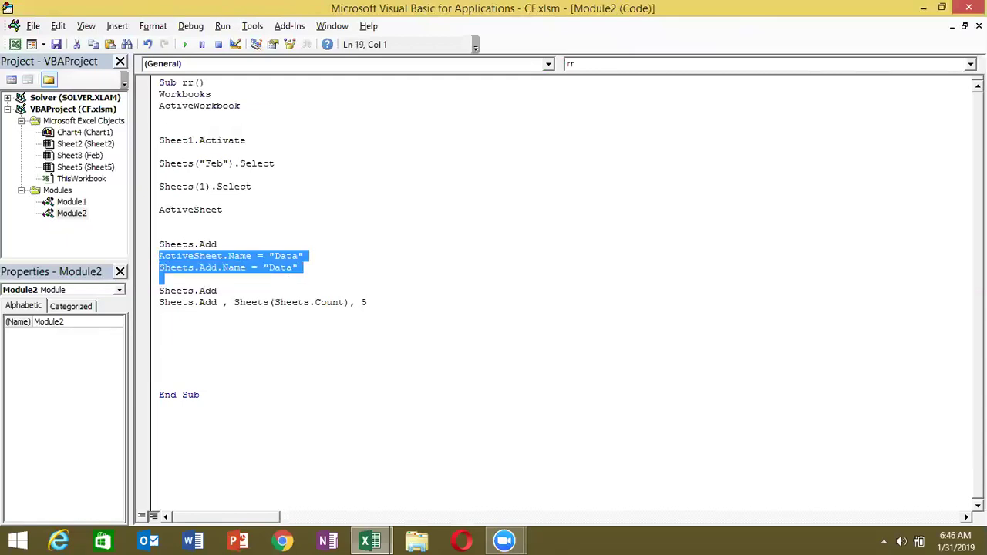
key(Right)
key(Down)
key(Down)
key(Down)
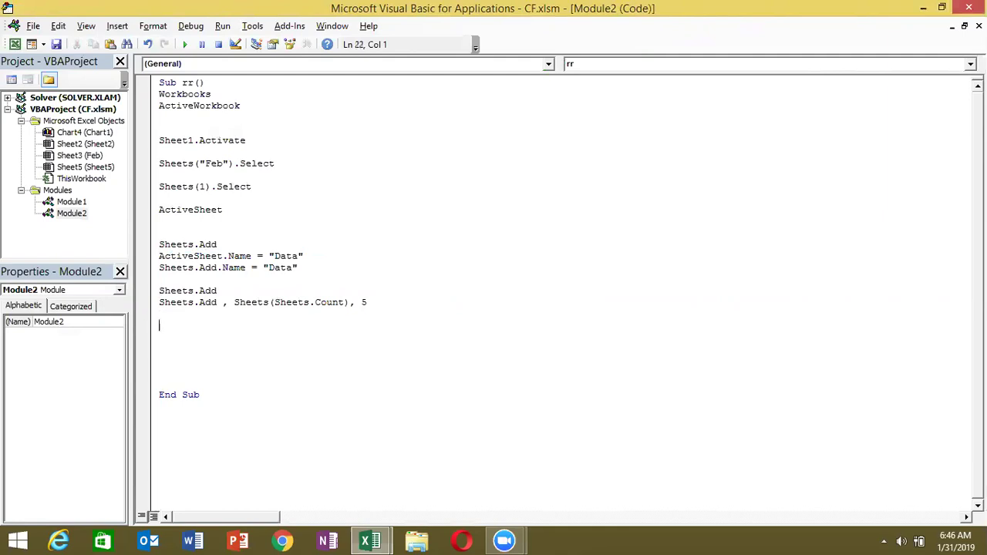
text(she)
key(BackSpace)
key(BackSpace)
key(BackSpace)
text(cha)
key(BackSpace)
key(BackSpace)
key(BackSpace)
text(cha)
text(rt4)
text(.de)
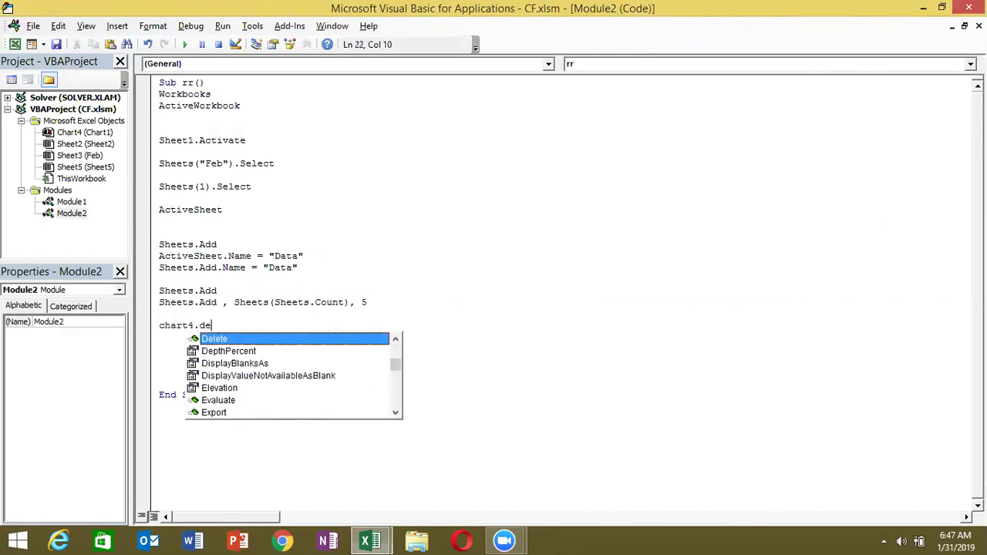
key(Return)
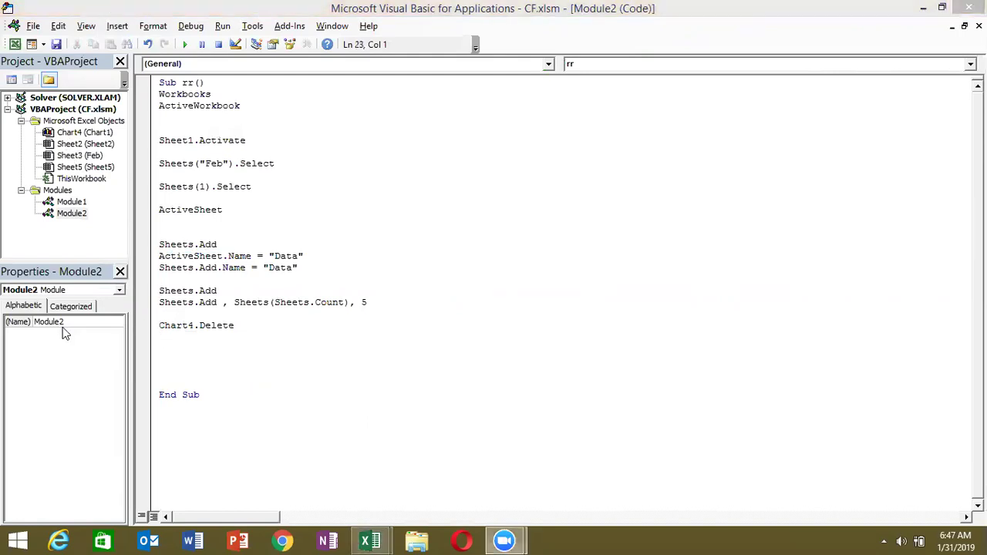
key(alt+Tab)
key(alt+Tab)
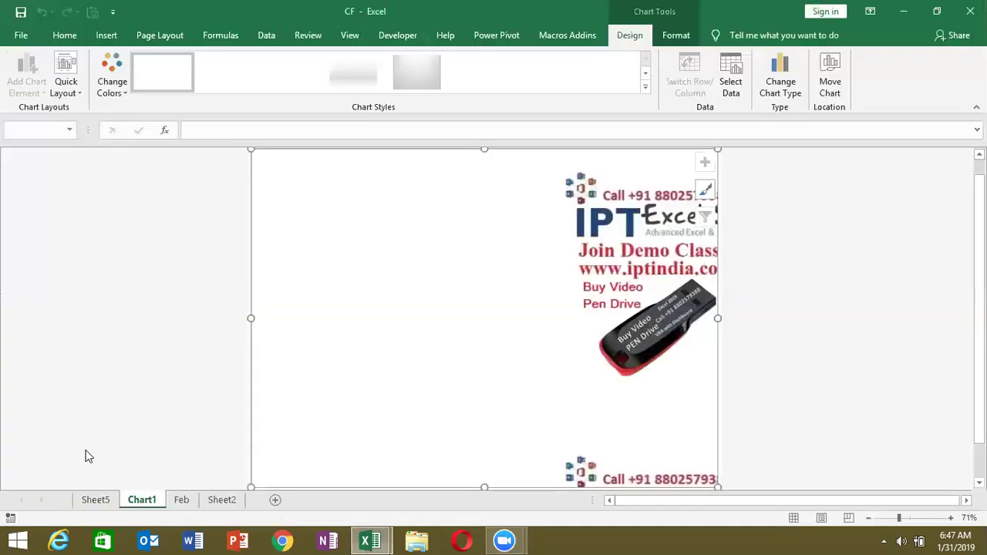
Delete the Chart1 sheet, confirm the deletion, and switch back to the rr code
right_click(147, 495)
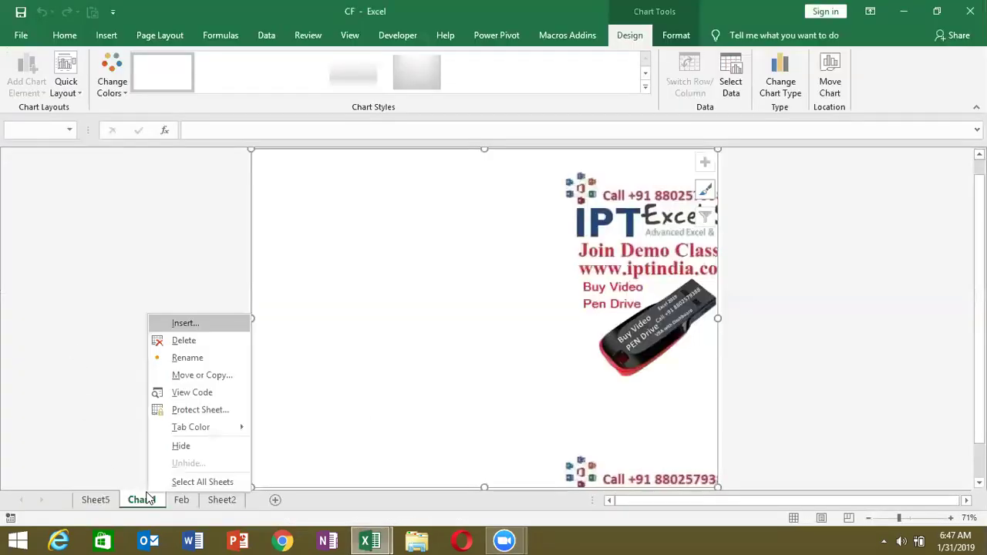
click(194, 341)
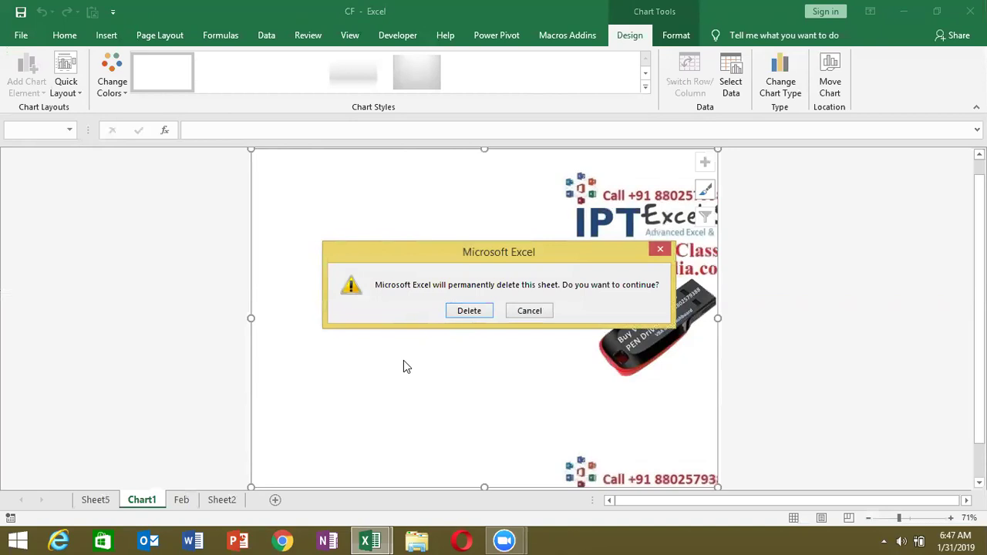
click(469, 310)
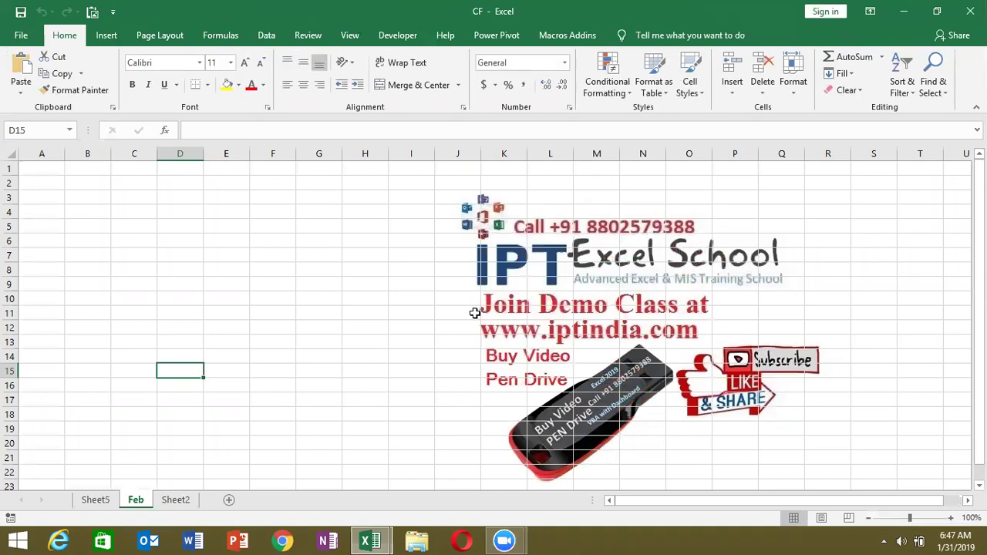
key(alt+Tab)
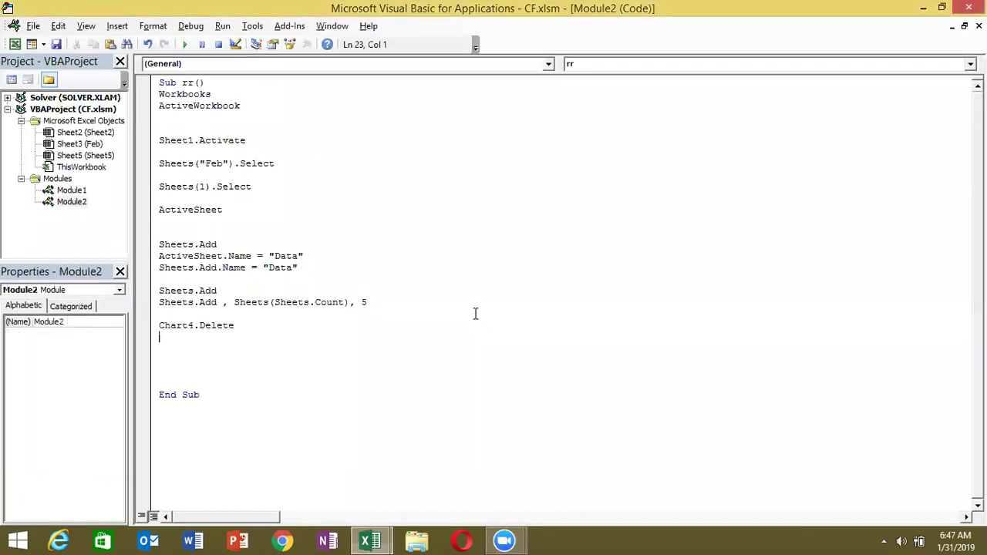
Insert the line Application.DisplayAlerts = False above Chart4.Delete
key(Left)
key(Home)
key(Return)
key(Up)
text(appl)
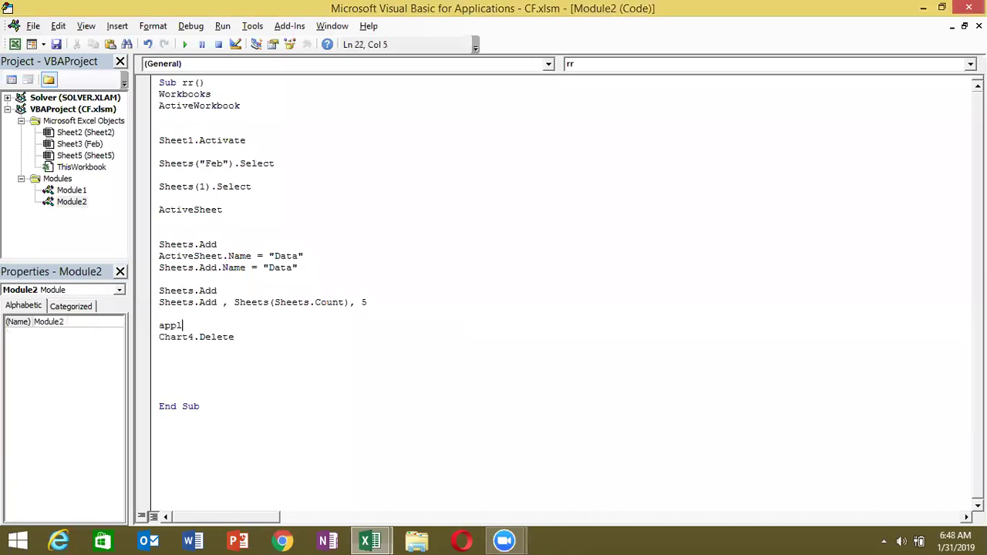
text(ication.displayAlerts=)
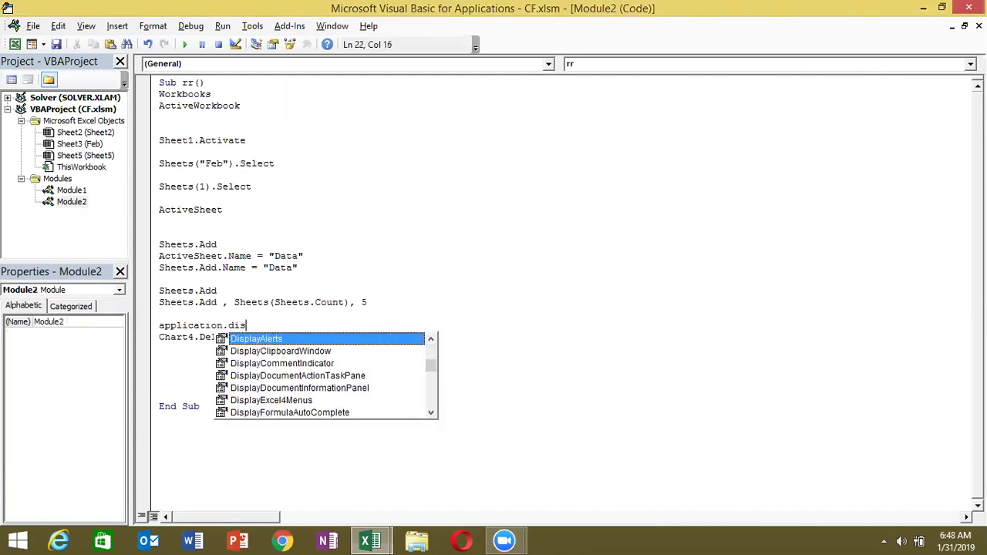
key(Tab)
text(=)
key(Down)
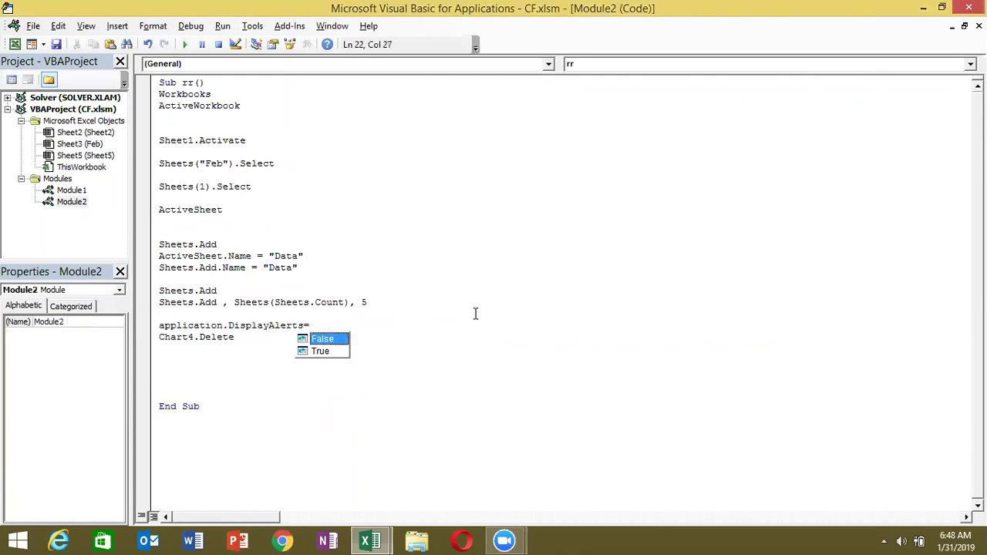
key(Tab)
click(359, 372)
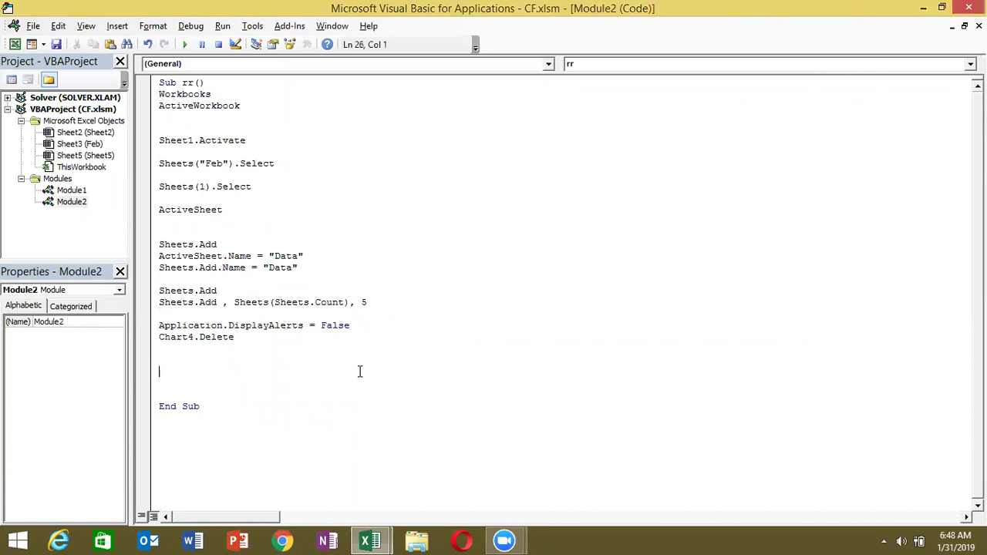
Add a Sheet2.Move line below Chart4.Delete and switch back to Excel
double_click(187, 82)
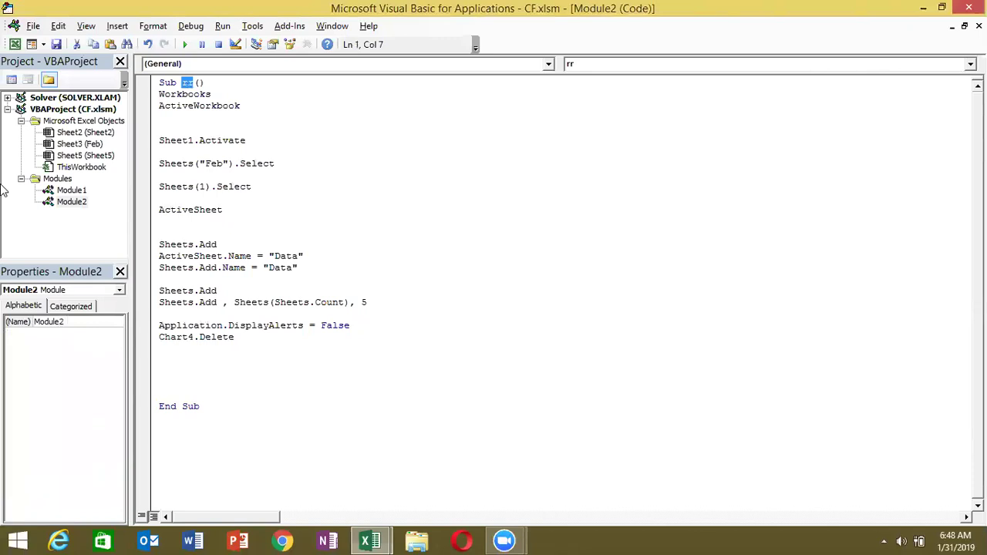
click(202, 359)
key(Return)
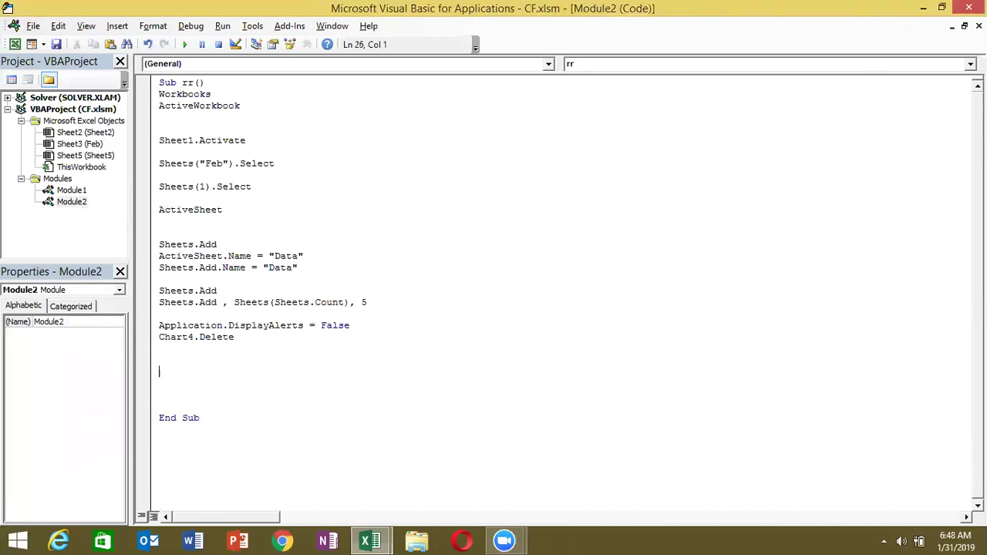
text(sheet2.)
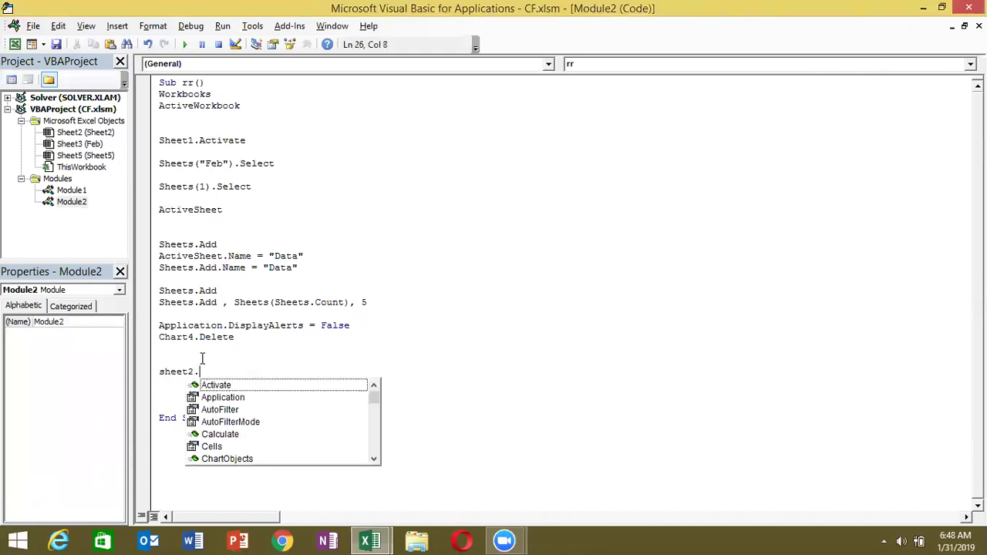
text(mo)
key(Tab)
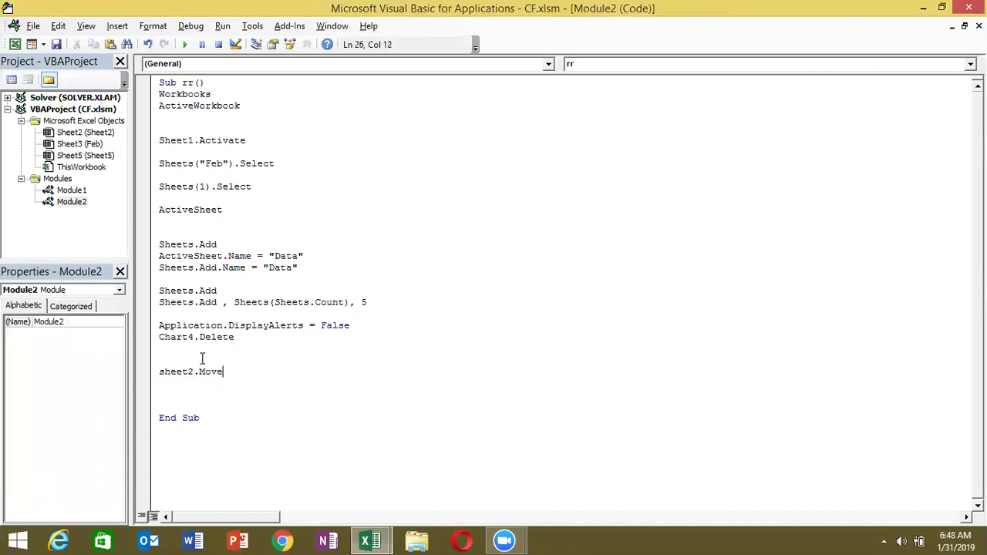
key(Return)
key(alt+Tab)
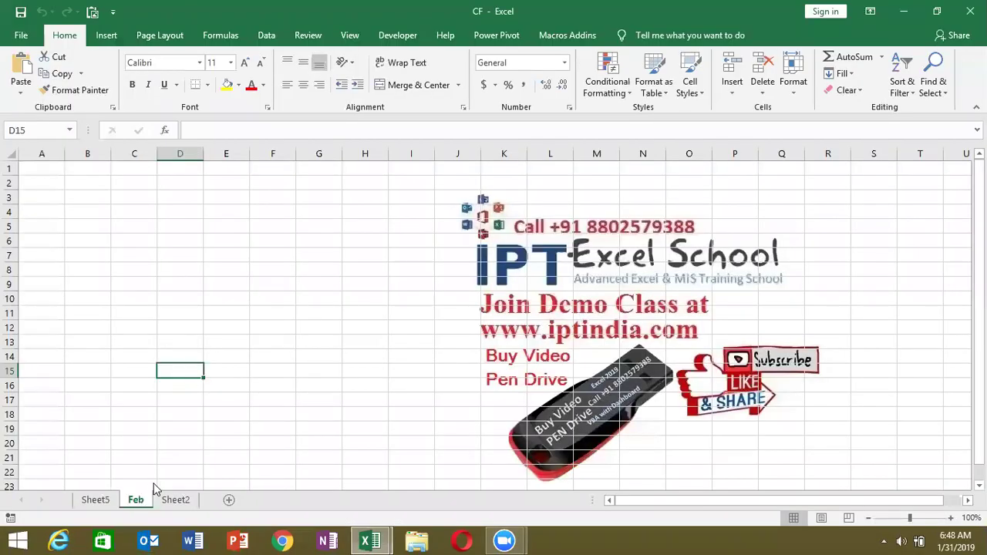
mouse_move(139, 501)
mouse_down()
mouse_move(208, 487)
mouse_move(132, 496)
mouse_up()
right_click(131, 491)
mouse_move(175, 426)
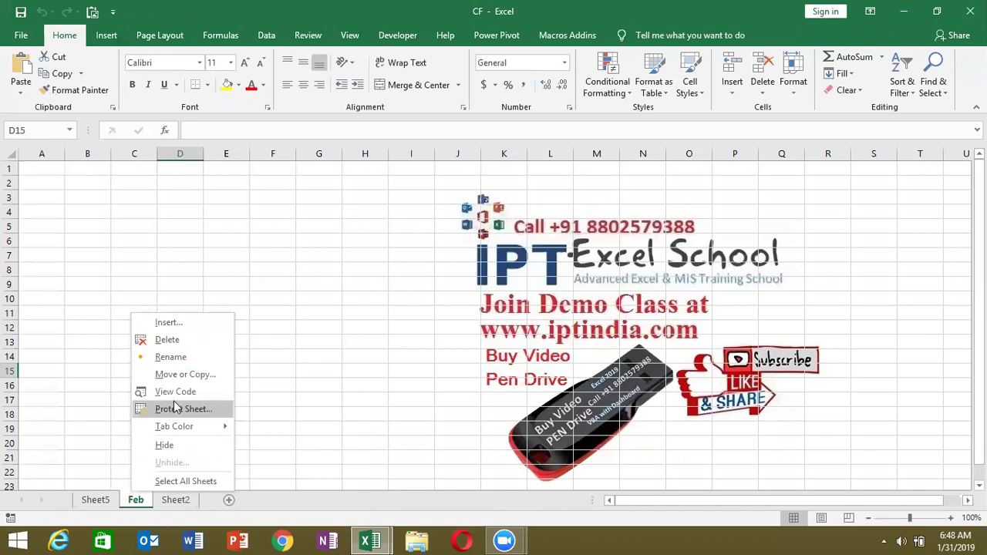
click(184, 375)
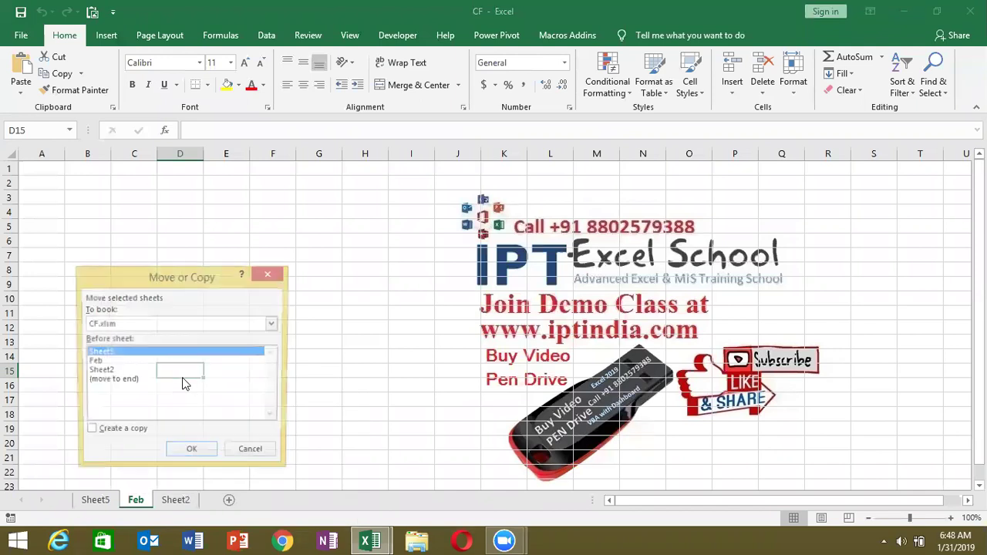
click(158, 324)
click(152, 330)
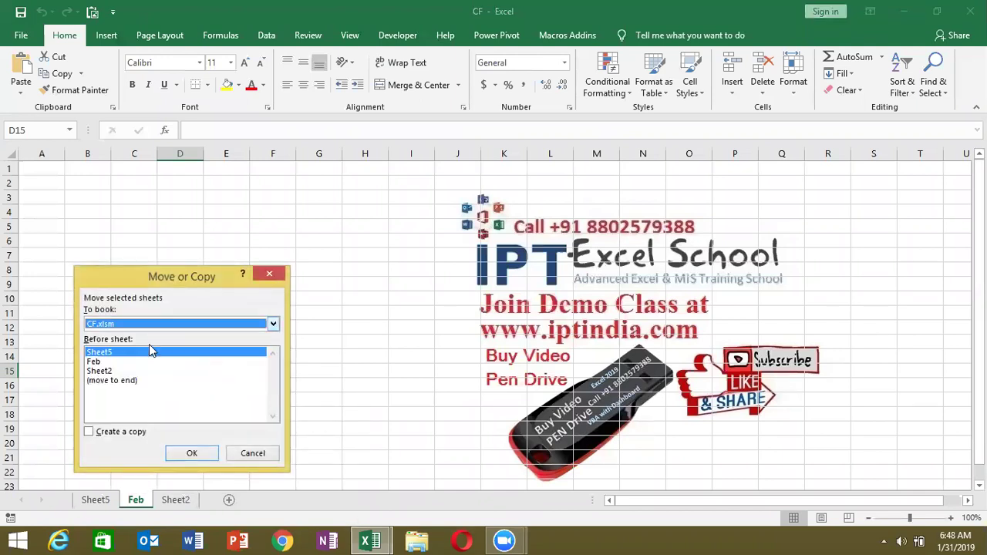
click(149, 327)
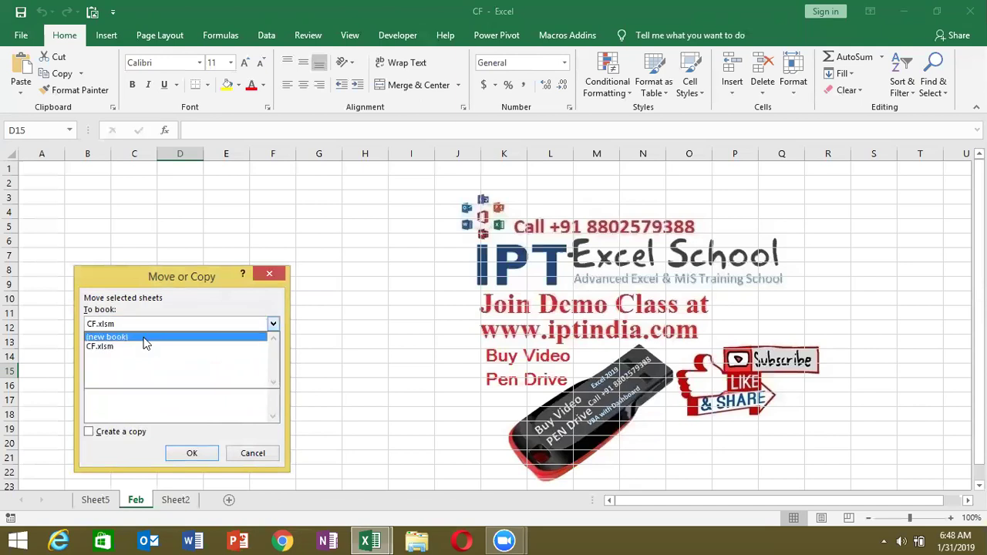
click(145, 334)
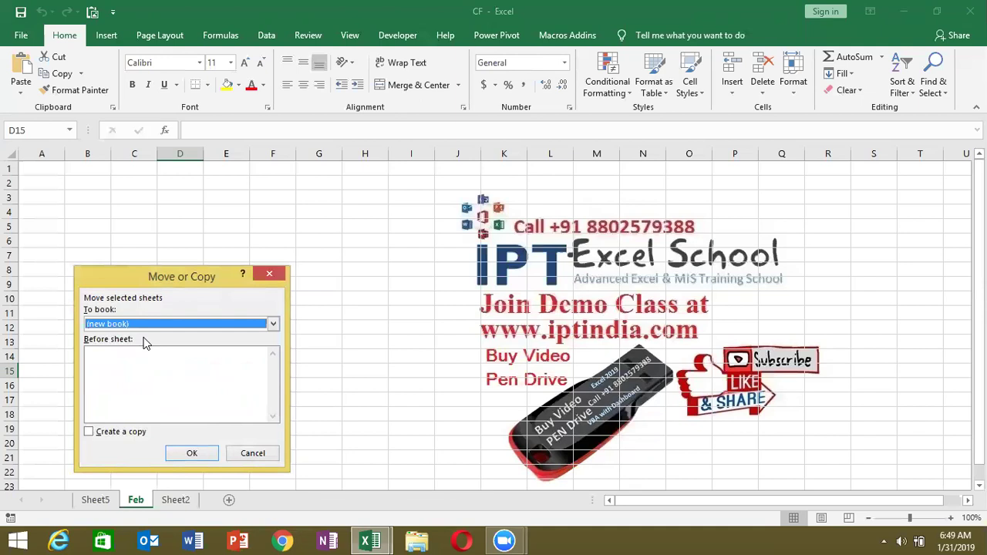
click(252, 453)
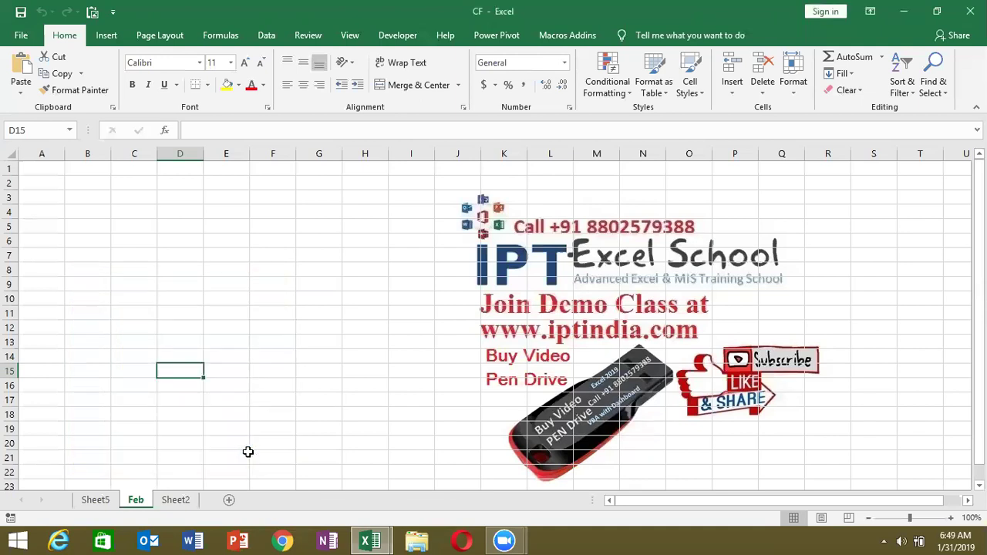
key(alt+Tab)
key(alt+Tab)
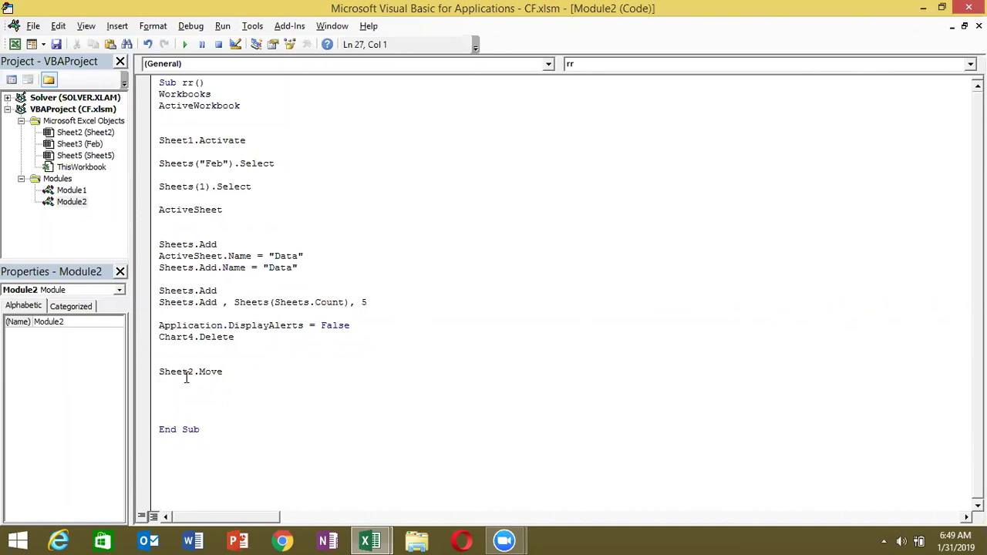
Add the line ActiveWorkbook.SaveAs Path to the rr macro
text(activeworkbook.s)
key(Left)
key(Left)
key(Left)
key(Left)
key(Left)
text(k)
key(Right)
key(Right)
key(Right)
key(Right)
key(Right)
key(BackSpace)
text(.s)
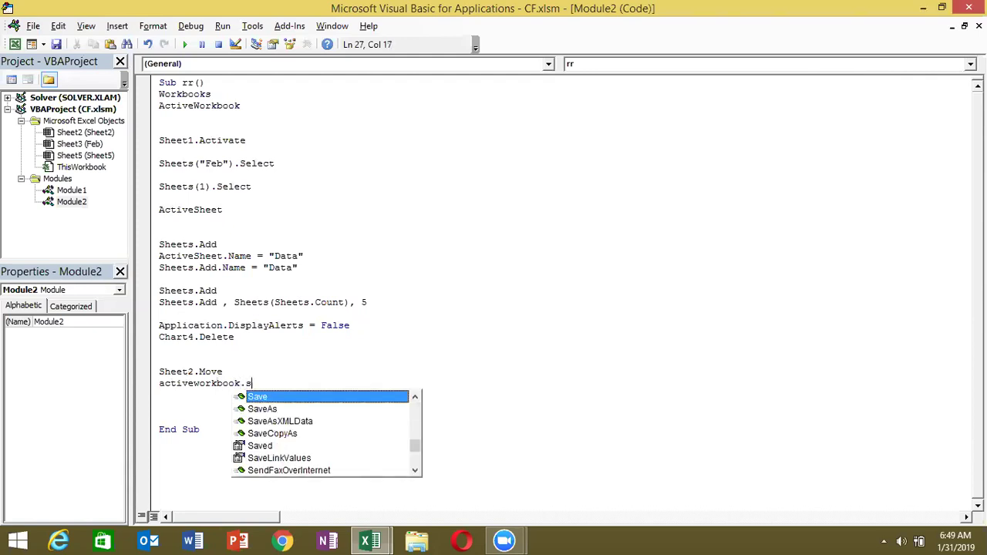
key(Down)
key(Tab)
text(path)
key(Return)
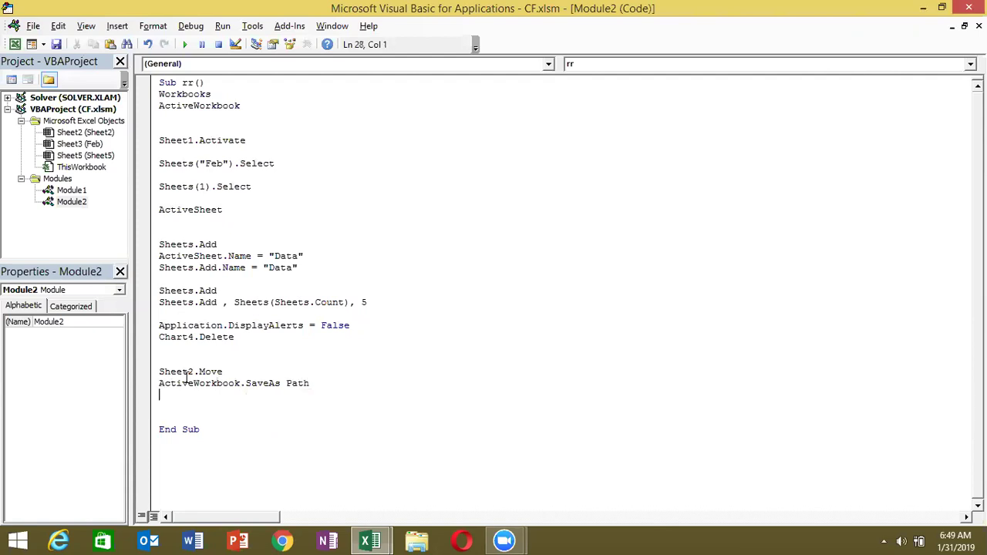
Copy the Sheet2.Move statement onto a new line below the SaveAs line
key(Left)
key(Up)
key(shift+Down)
key(shift+End)
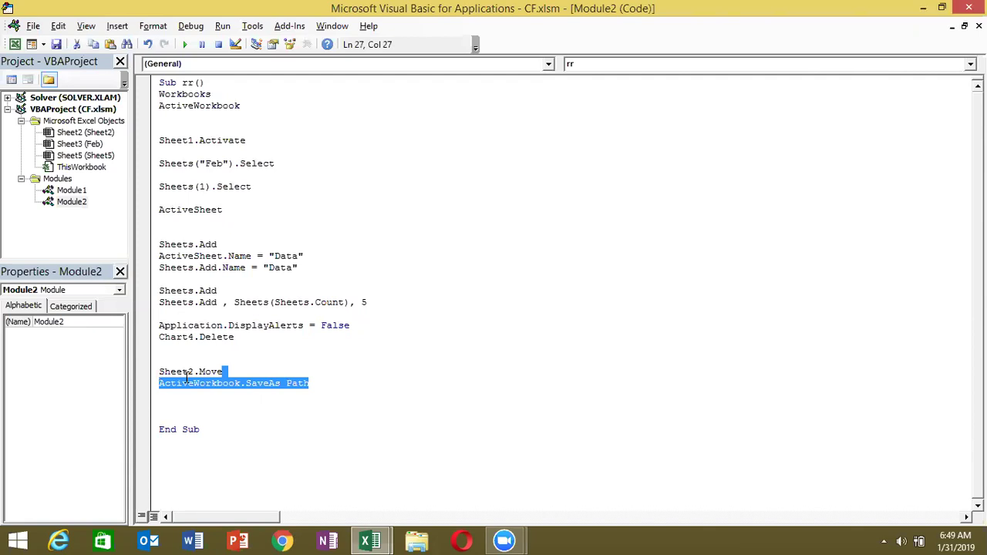
key(Down)
key(Return)
key(Return)
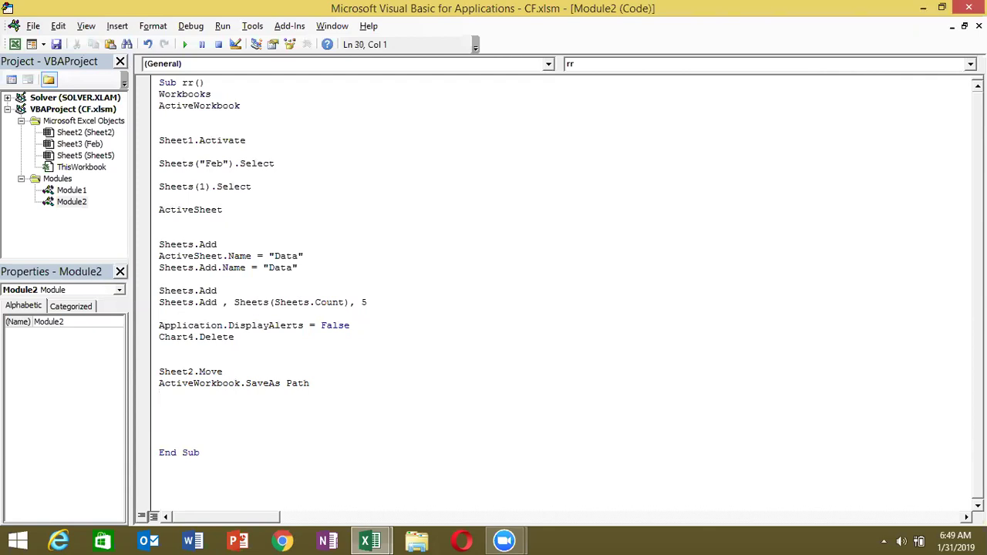
key(Up)
key(Up)
key(Up)
key(shift+End)
key(ctrl+c)
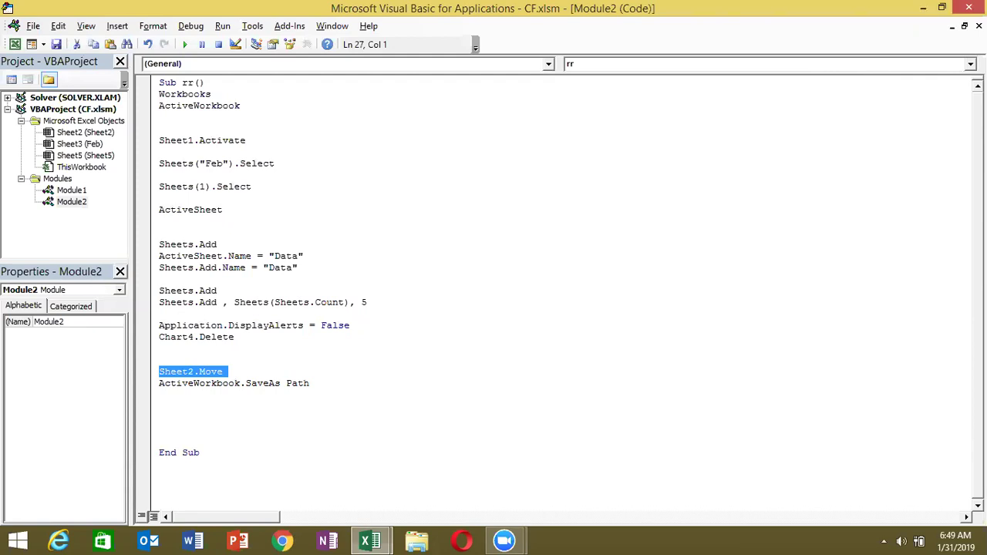
key(Down)
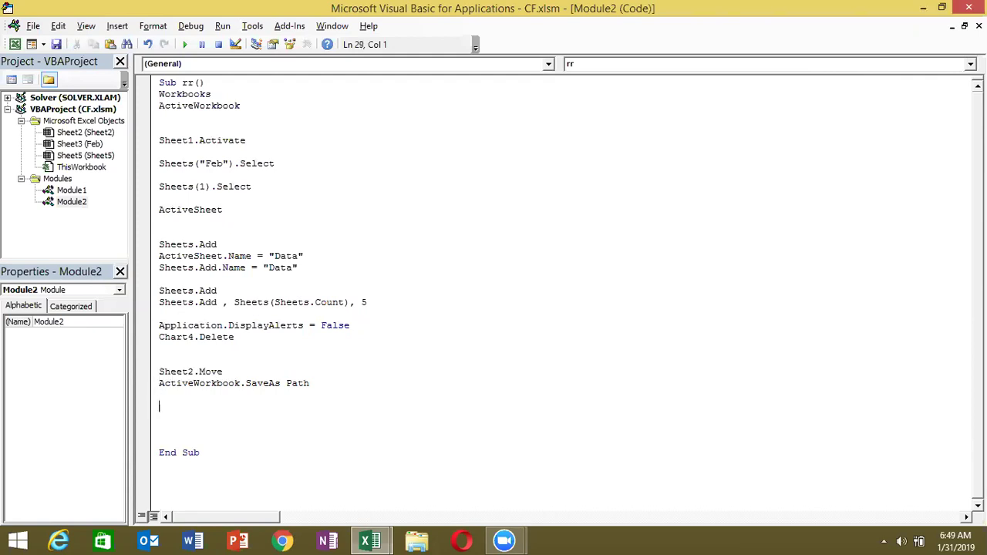
key(ctrl+v)
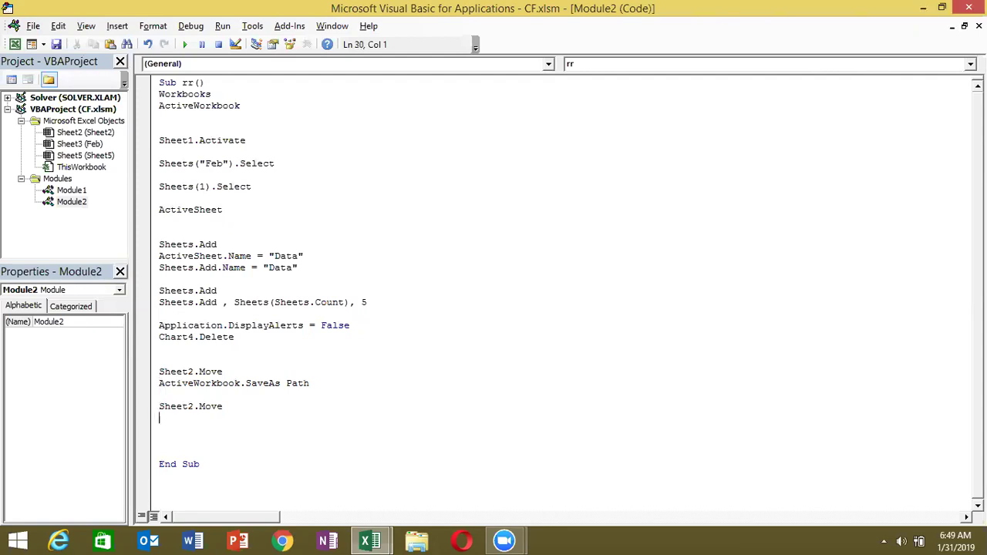
key(BackSpace)
key(BackSpace)
key(BackSpace)
key(BackSpace)
key(BackSpace)
key(BackSpace)
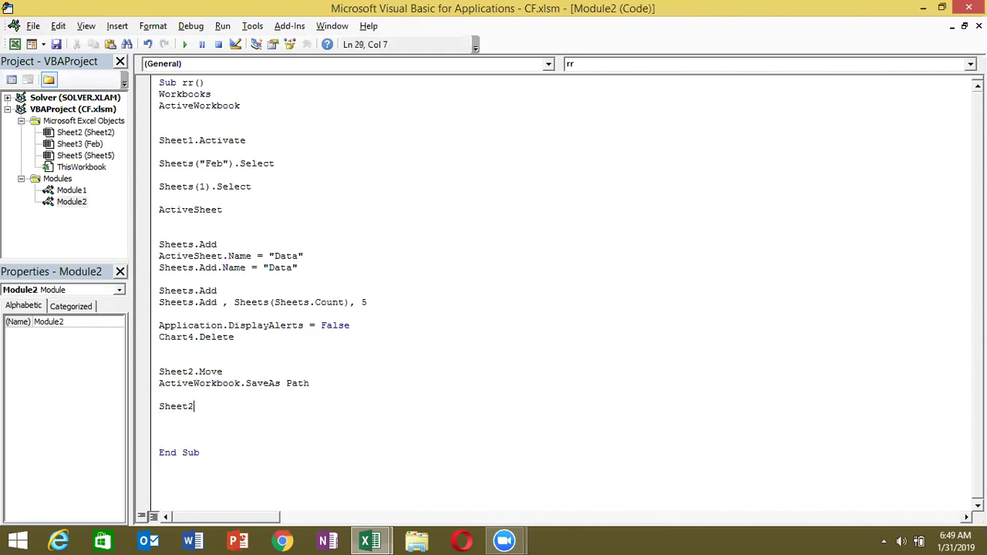
text(.mo)
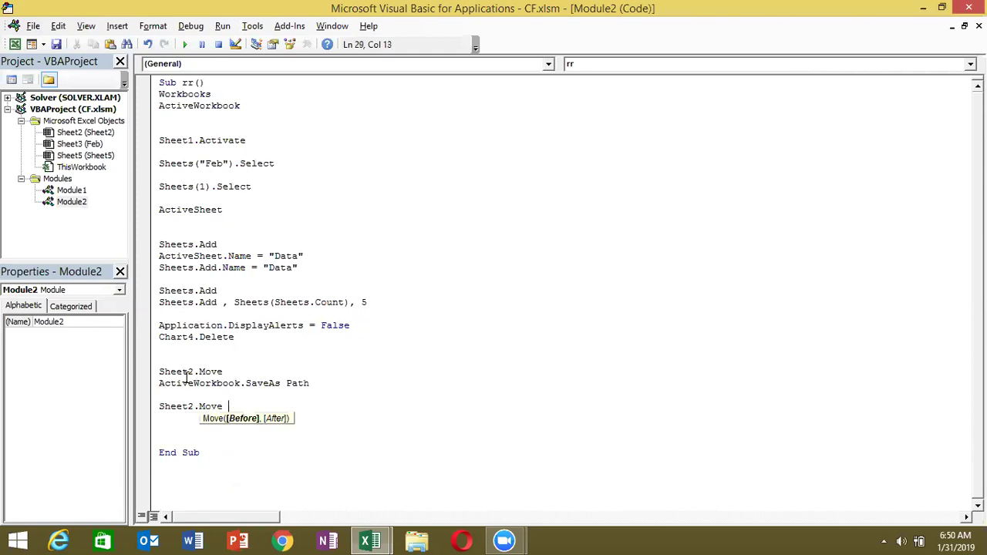
Complete the new line as Sheet2.Move , Sheets("Feb") and switch to the CF workbook
key(alt+Tab)
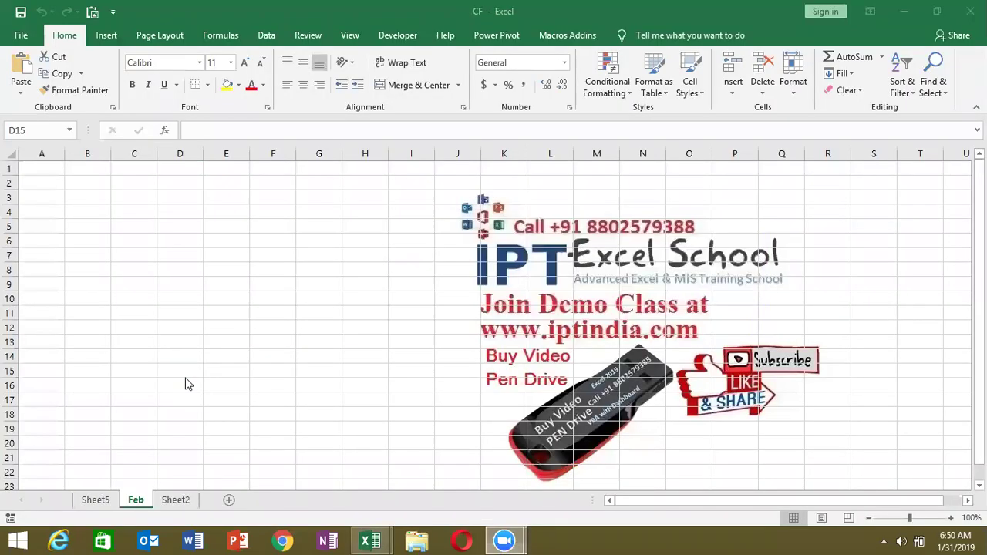
key(alt+Tab)
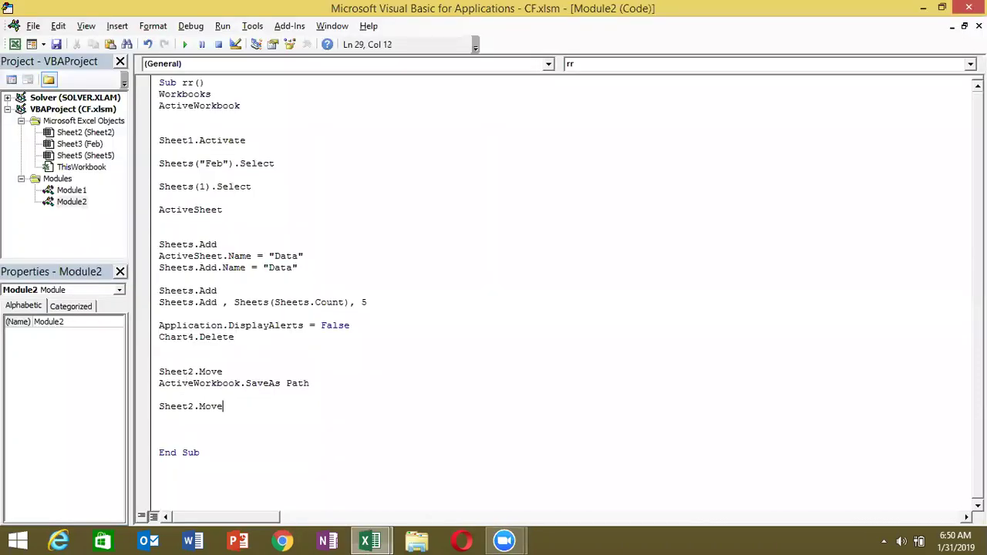
key(ctrl+shift+i)
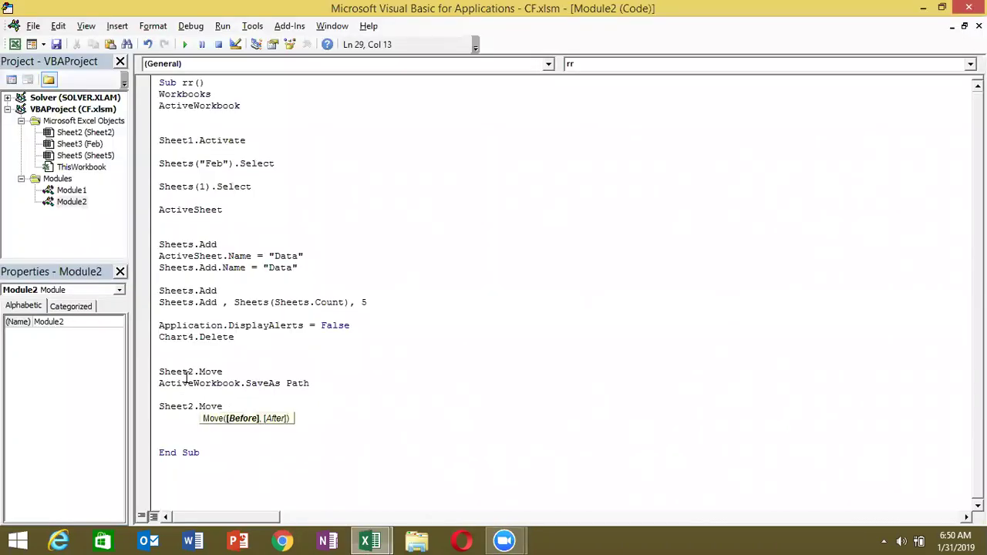
text(,)
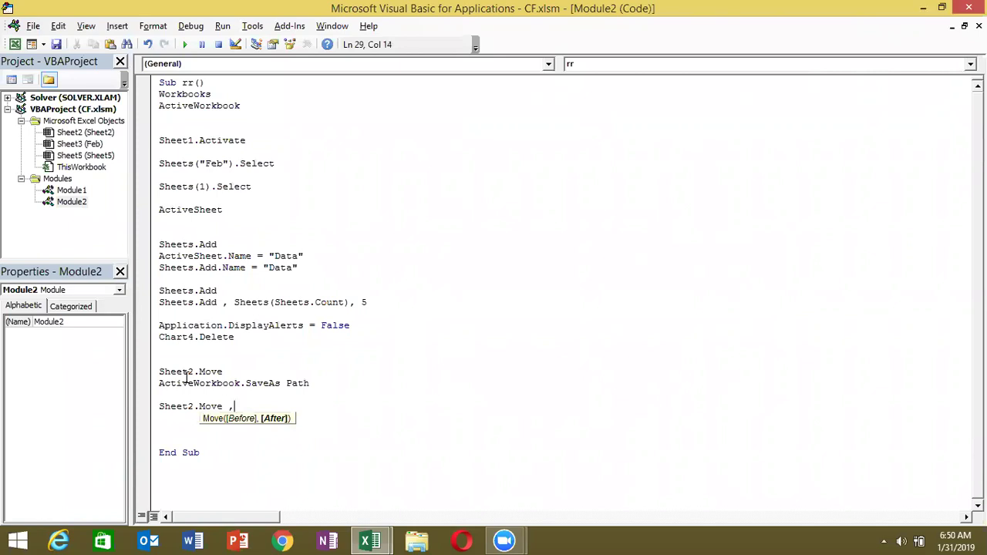
text(sheets)
text(()
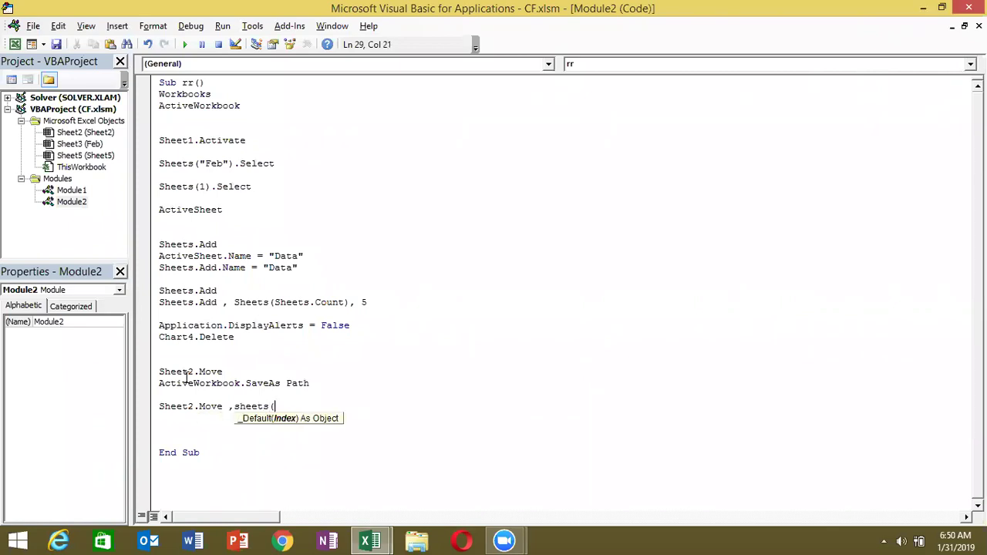
text("Feb"))
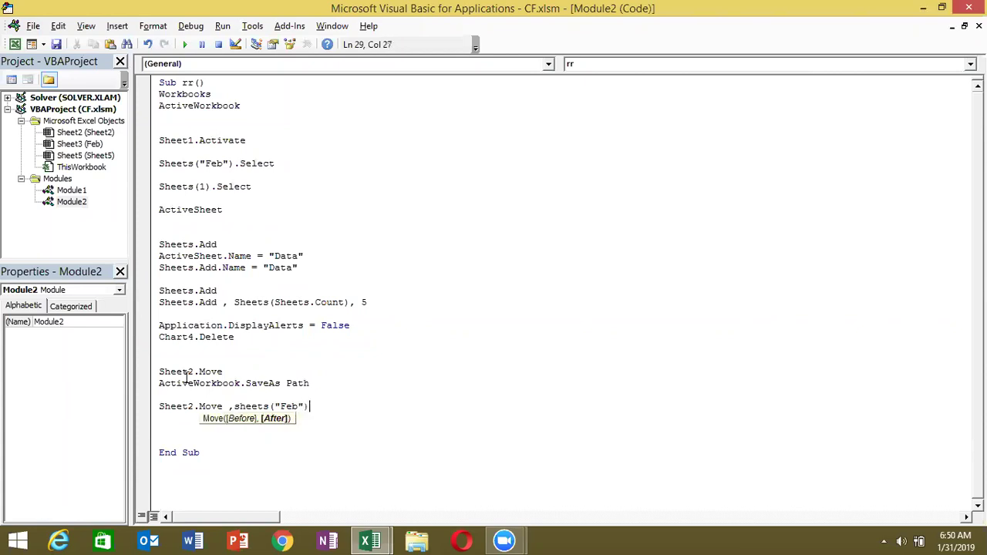
key(Return)
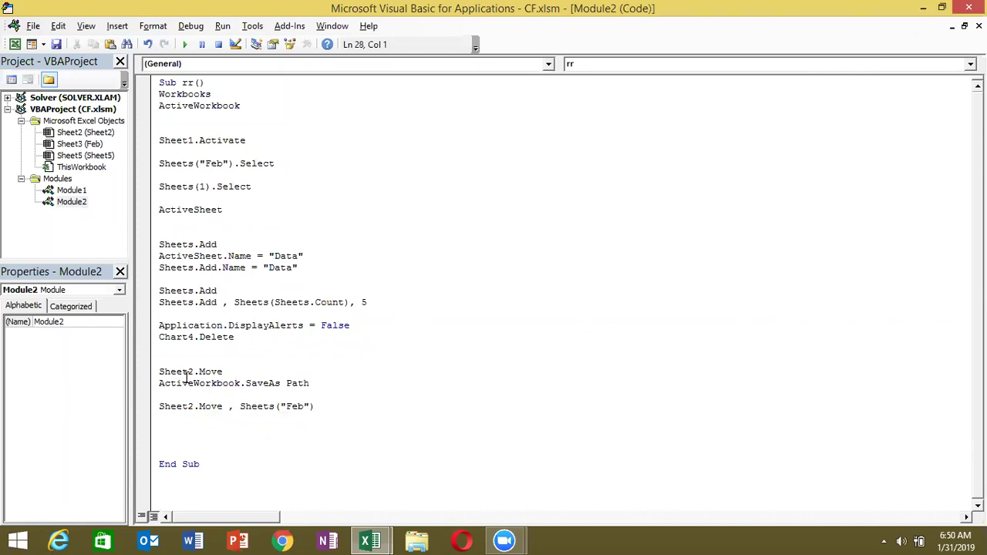
key(alt+Tab)
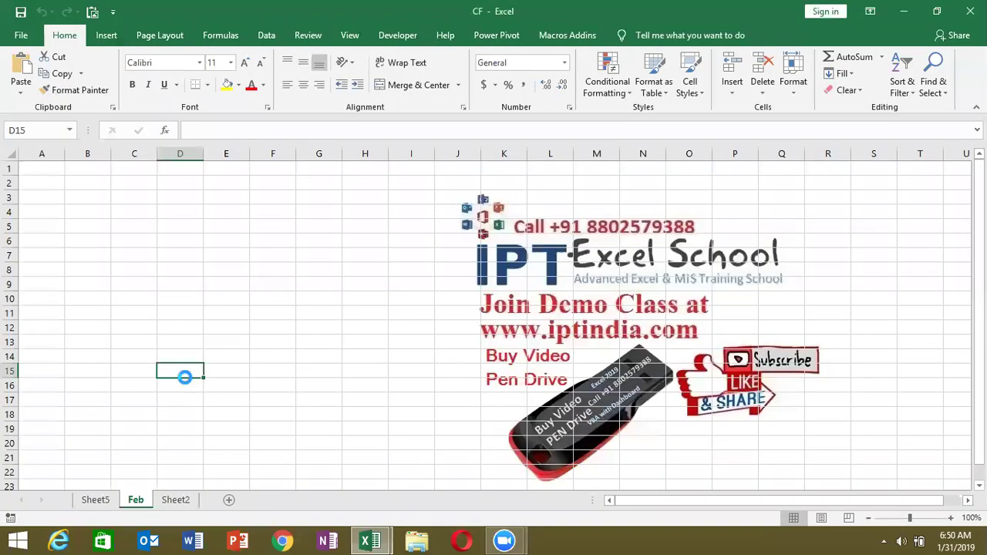
Create a blank Book1 workbook and prefix Sheets with Workbooks("Book1.xlsm") in the Move line
key(alt+Tab)
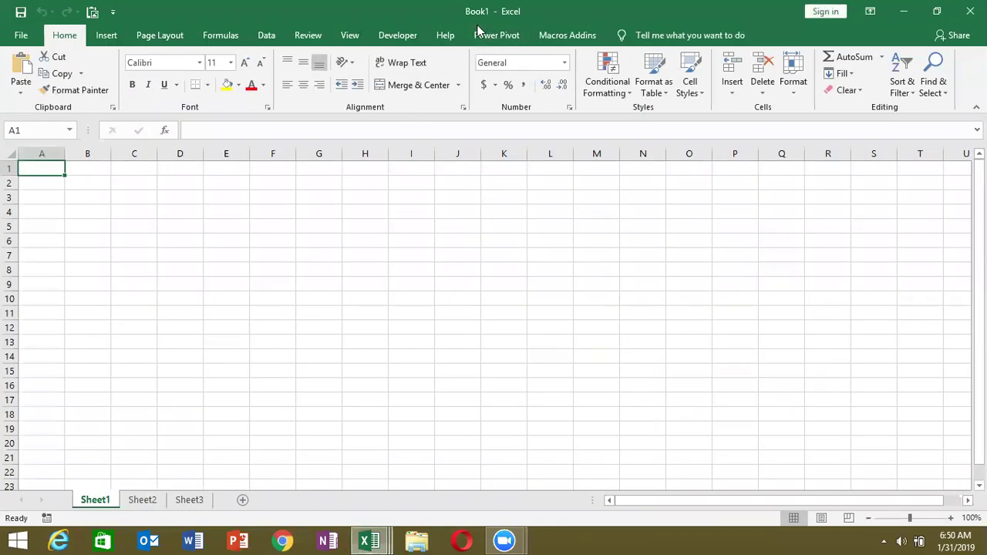
key(alt+Tab)
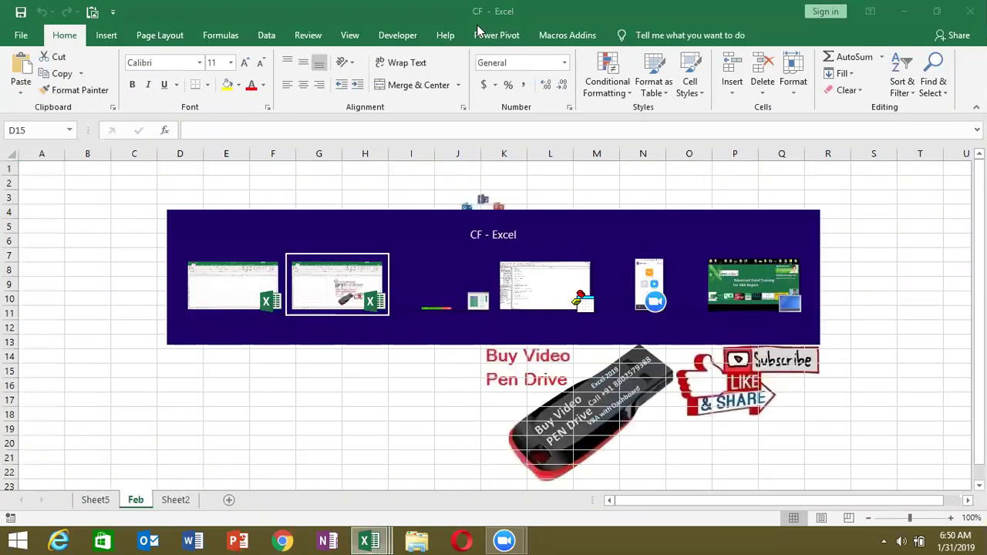
key(Tab)
key(Tab)
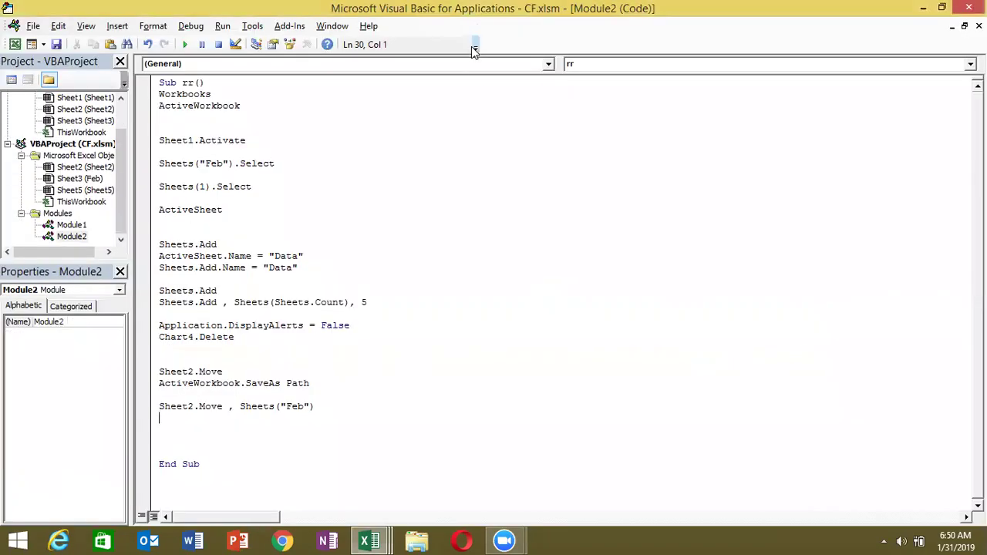
click(238, 408)
text(workbooks("S)
text(ook)
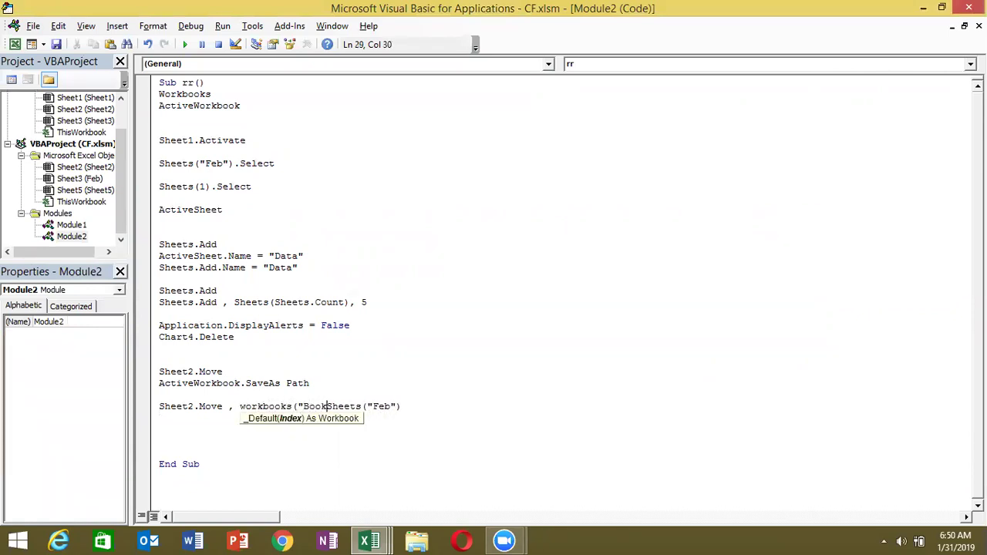
text(1.xlsm")
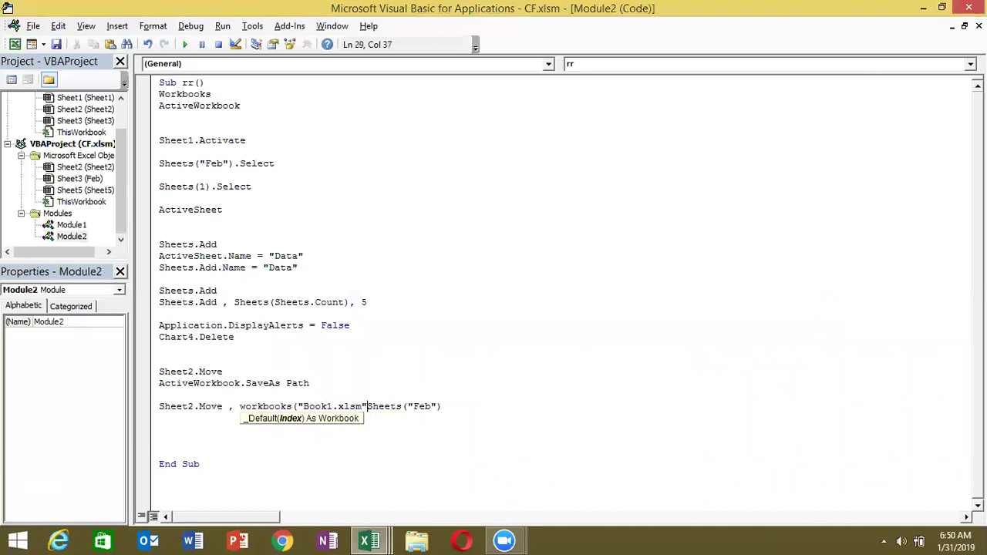
text().)
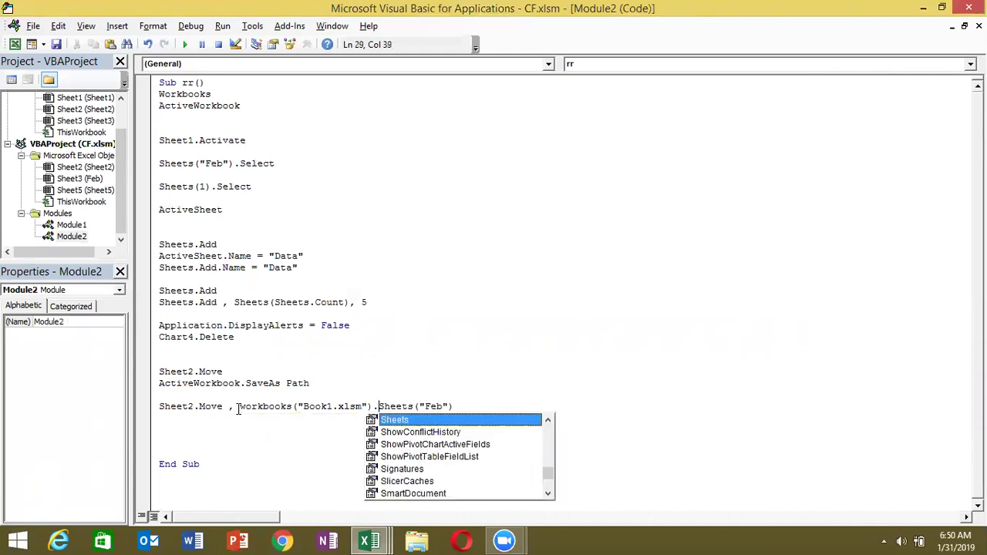
click(219, 424)
Replace the sheet name "Feb" with 2 so the line targets Sheets(2)
click(437, 407)
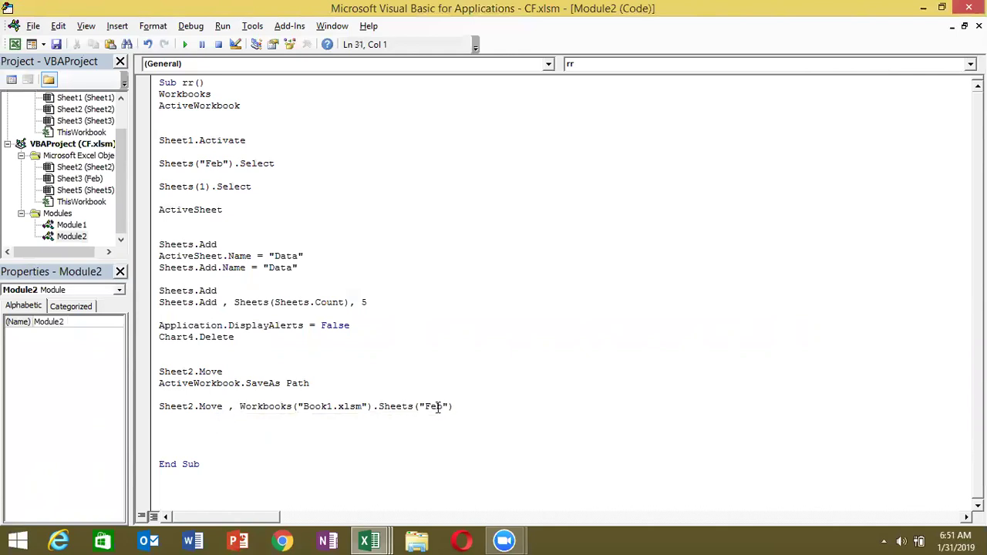
double_click(436, 407)
key(alt)
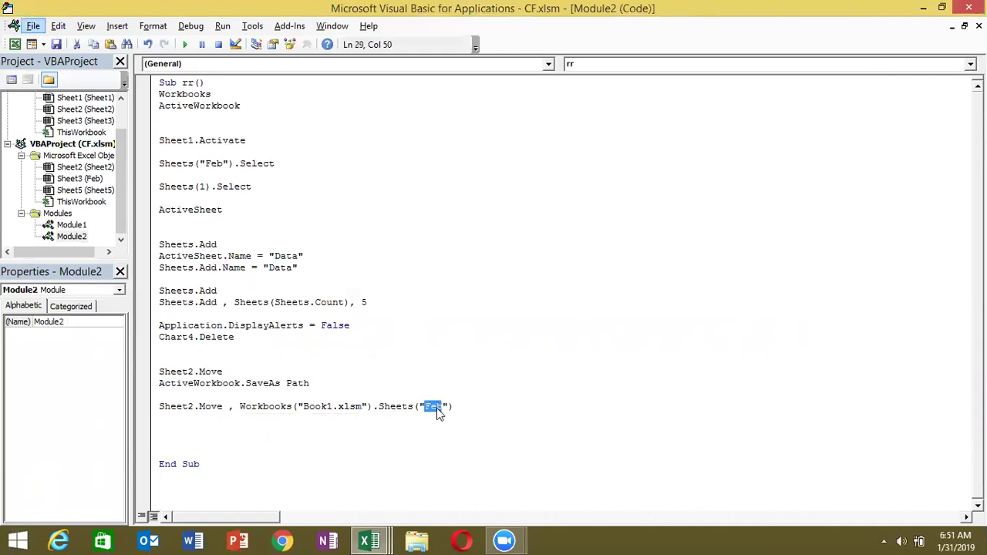
key(Escape)
click(446, 406)
key(BackSpace)
key(BackSpace)
key(BackSpace)
key(BackSpace)
key(BackSpace)
text(2)
click(414, 440)
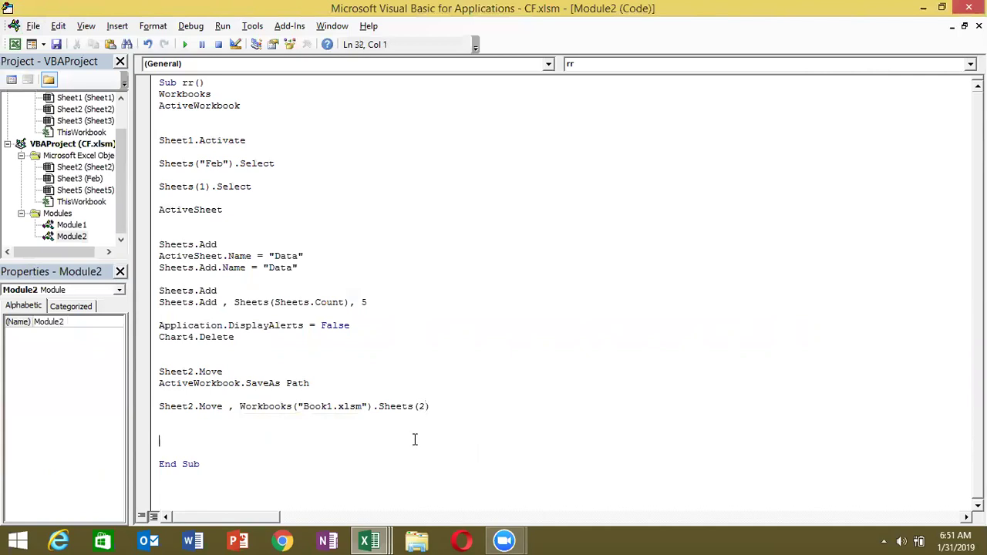
mouse_move(380, 540)
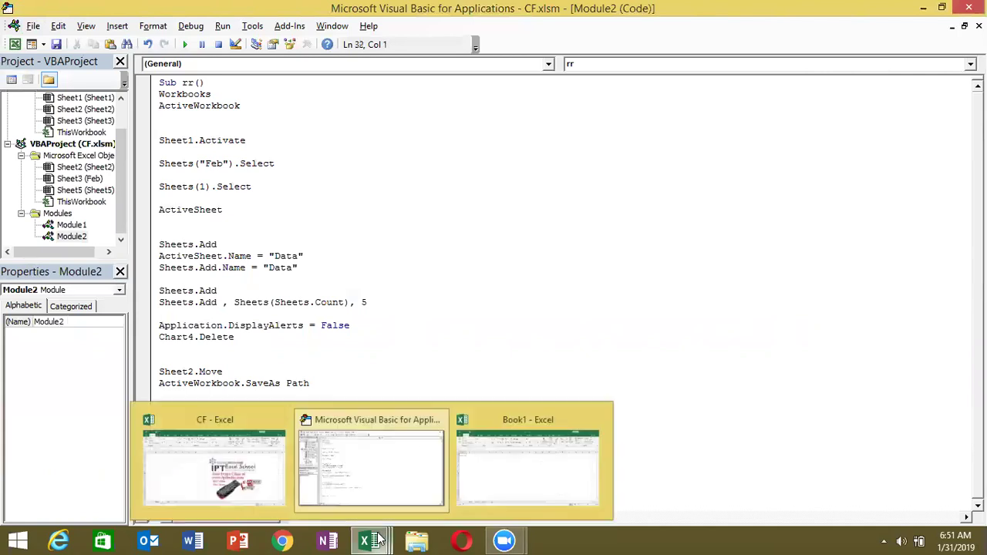
mouse_move(489, 482)
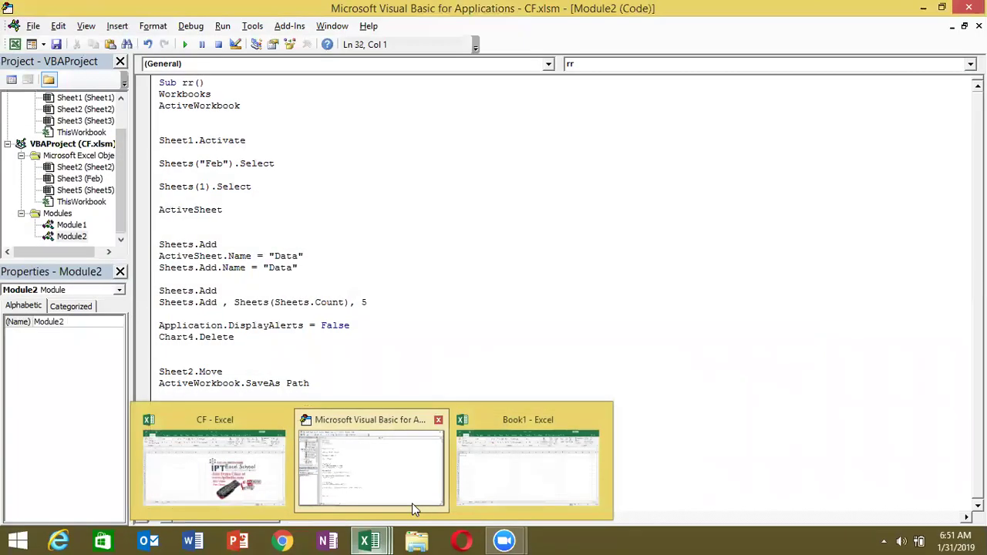
Delete the blank line so the Sheet2.Move, SaveAs and Move lines form one block
click(412, 505)
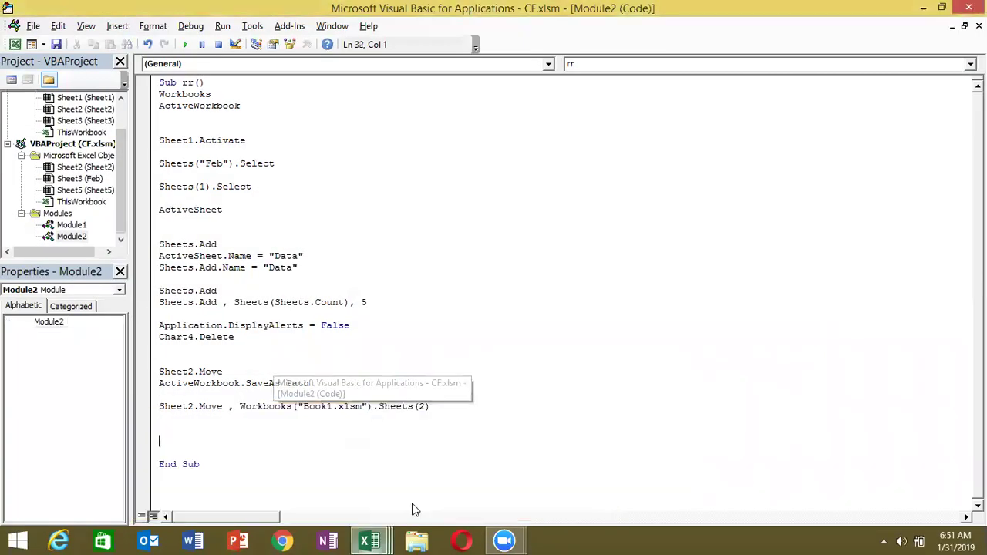
drag(240, 407, 375, 407)
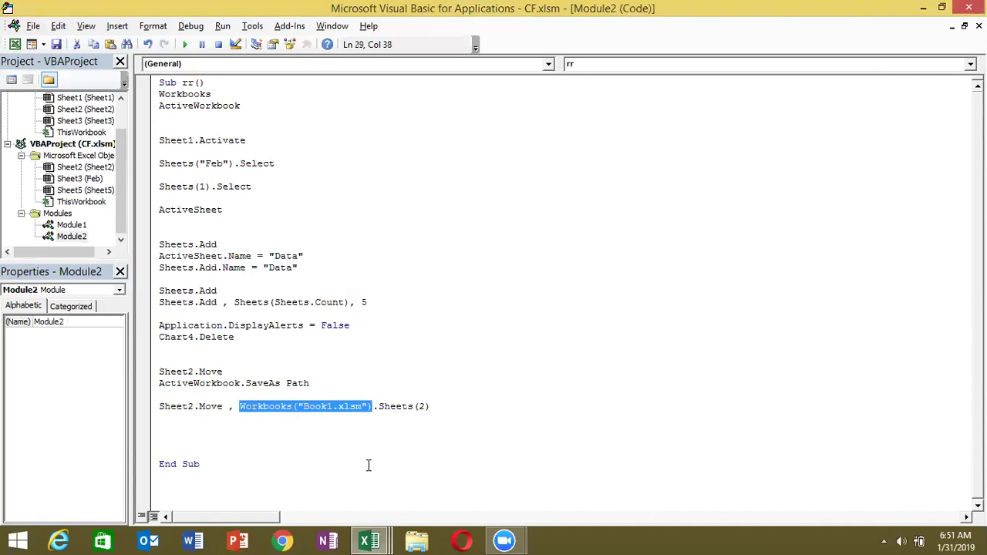
drag(233, 406, 436, 402)
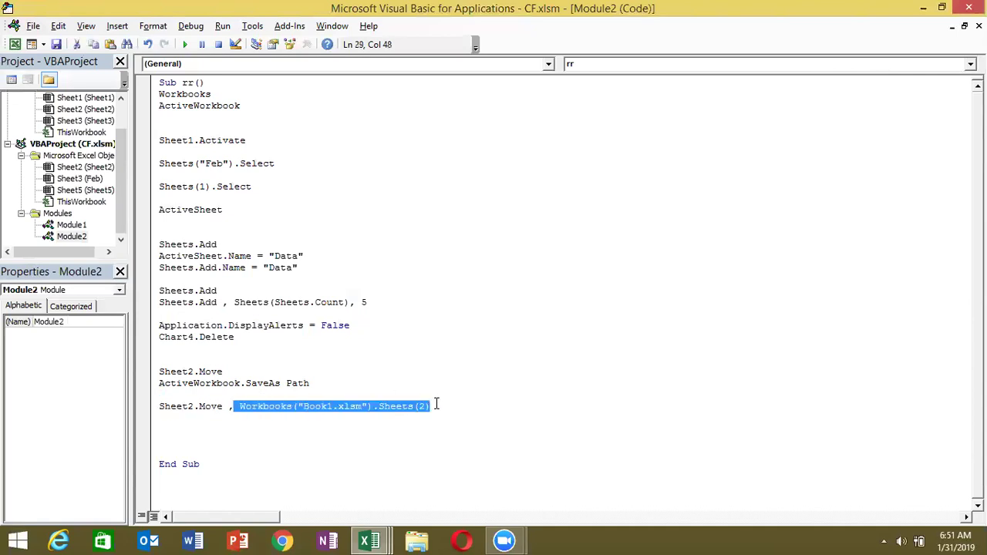
click(168, 393)
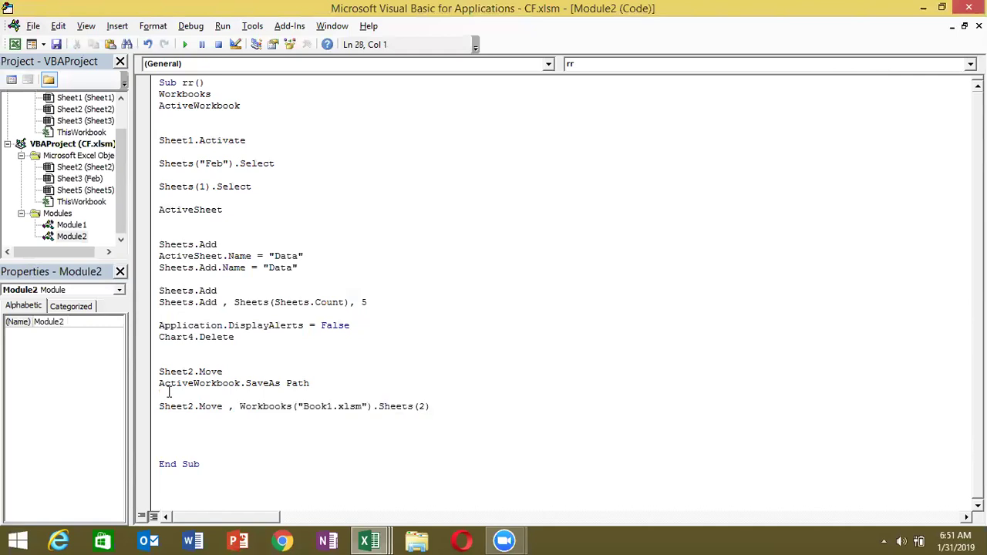
key(Delete)
Select the three-line block and add a blank line below it for the duplicate
drag(160, 384, 298, 382)
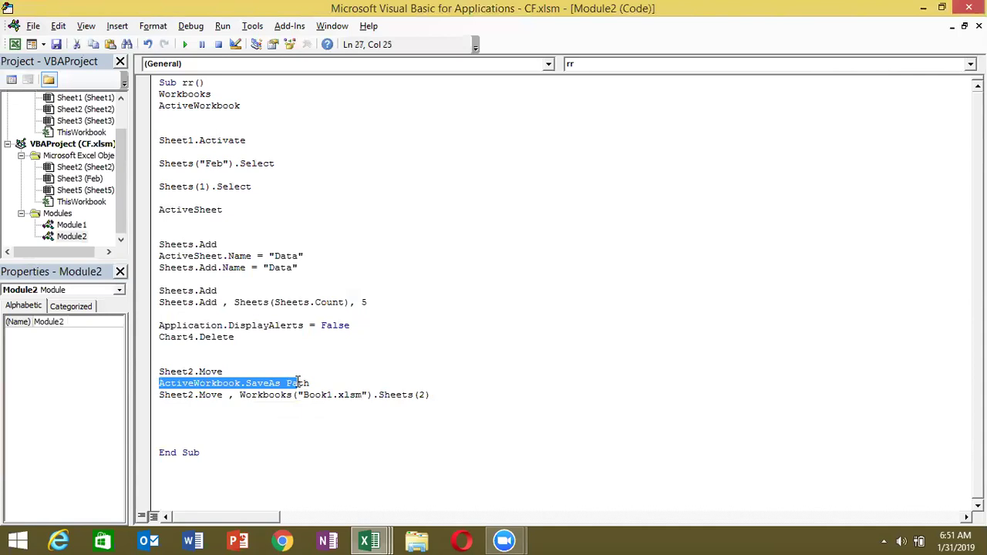
click(160, 372)
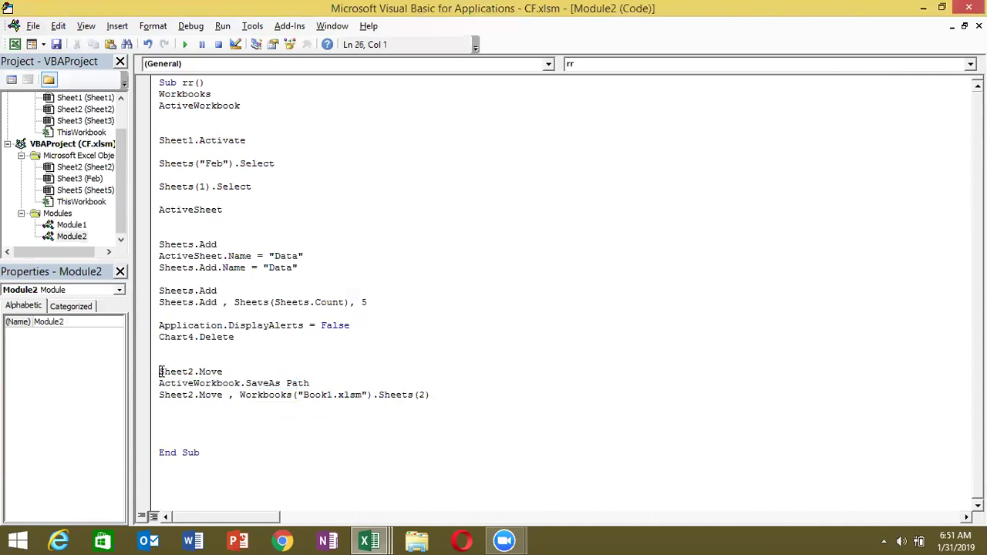
drag(160, 372, 478, 409)
key(ctrl+c)
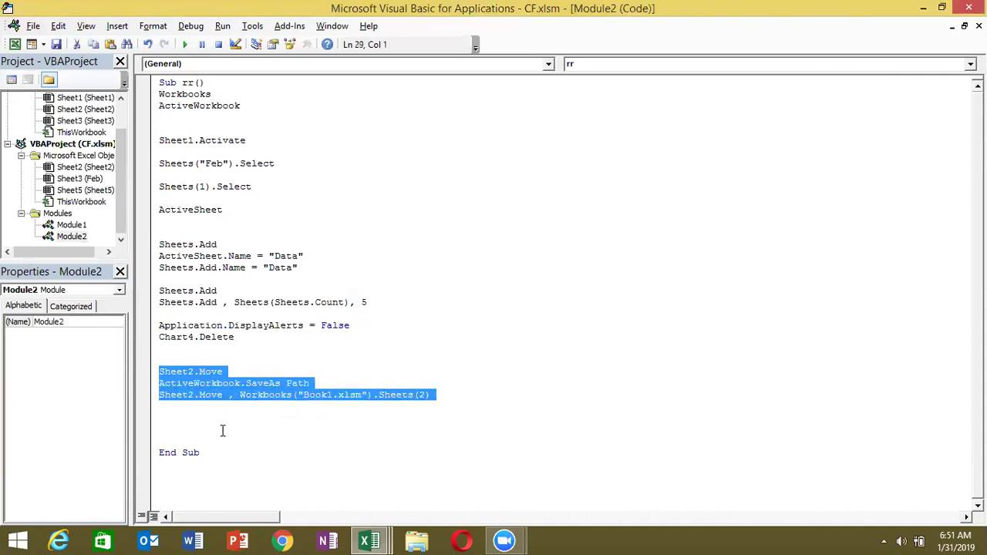
click(184, 420)
key(Return)
Paste the duplicate block and change both of its Move methods to Copy
key(ctrl+v)
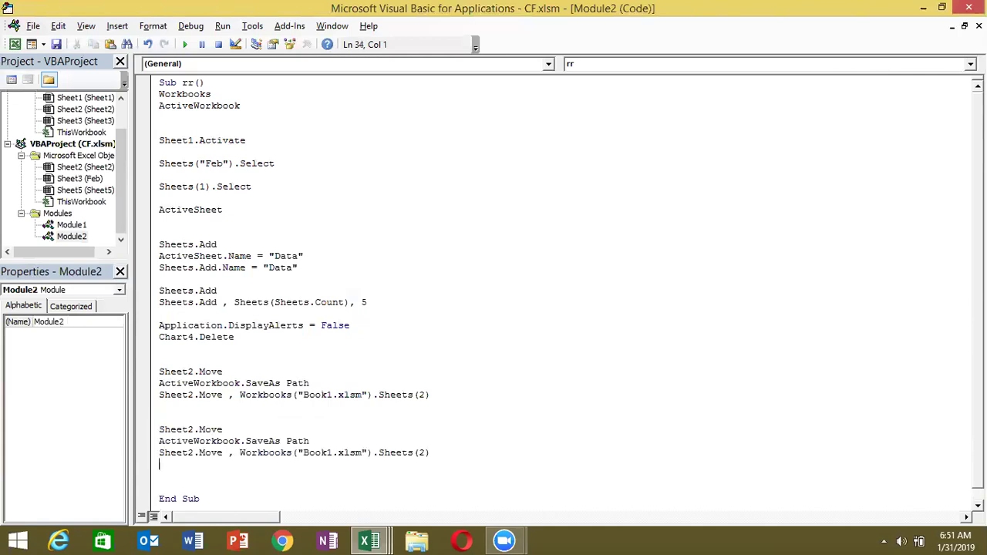
double_click(212, 430)
text(copy)
click(224, 452)
double_click(218, 455)
text(copy)
click(259, 478)
Add blank lines below the Sheet2.Copy block and return to the start of the Move block
drag(240, 453, 376, 457)
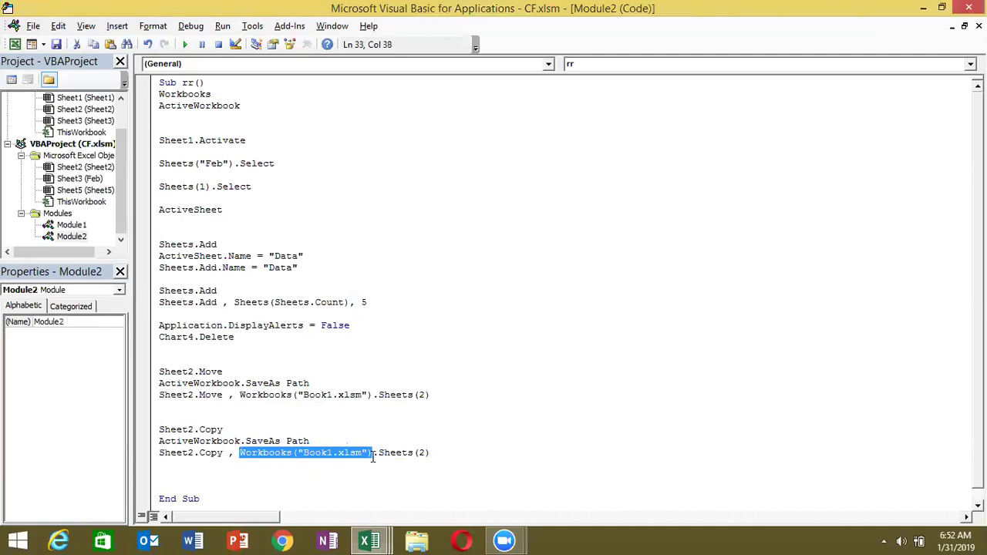
drag(375, 456, 431, 456)
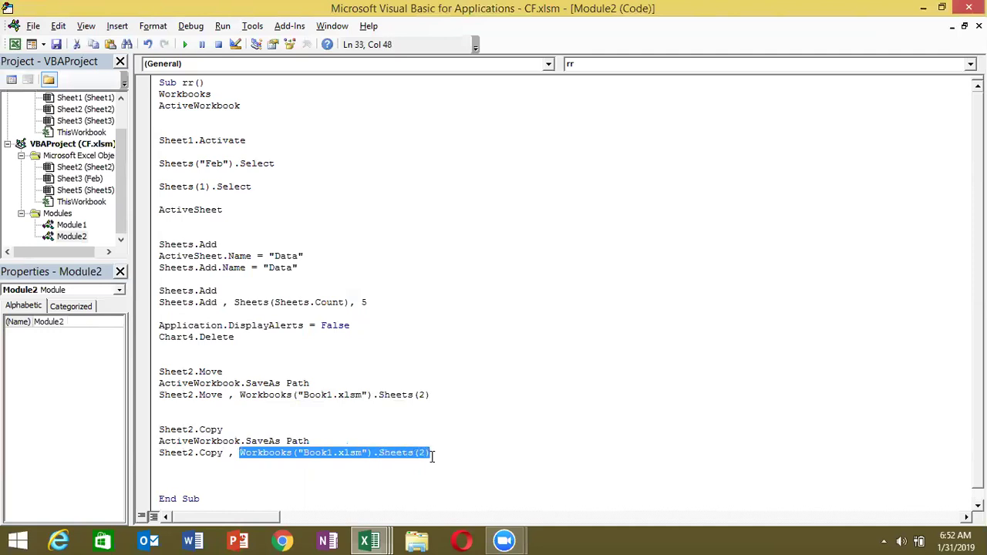
click(259, 457)
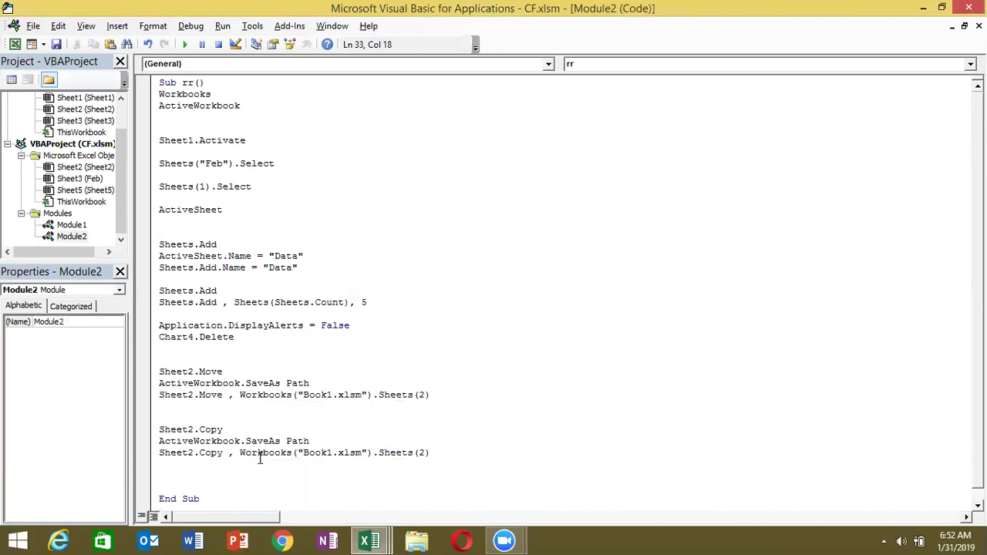
key(Down)
key(Down)
key(Down)
key(Down)
key(Up)
key(Return)
key(Return)
key(Return)
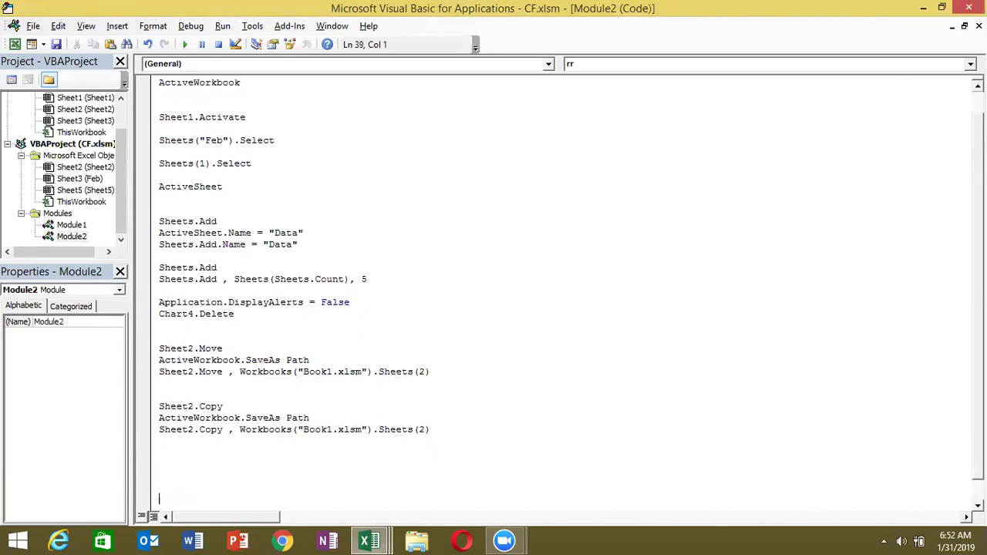
key(Up)
key(Up)
key(Up)
click(159, 371)
key(Down)
key(Down)
key(Down)
key(Down)
key(Down)
key(Down)
key(Down)
Open Move or Copy for Book1's Sheet1, tick Create a copy, then cancel without copying
key(alt+F11)
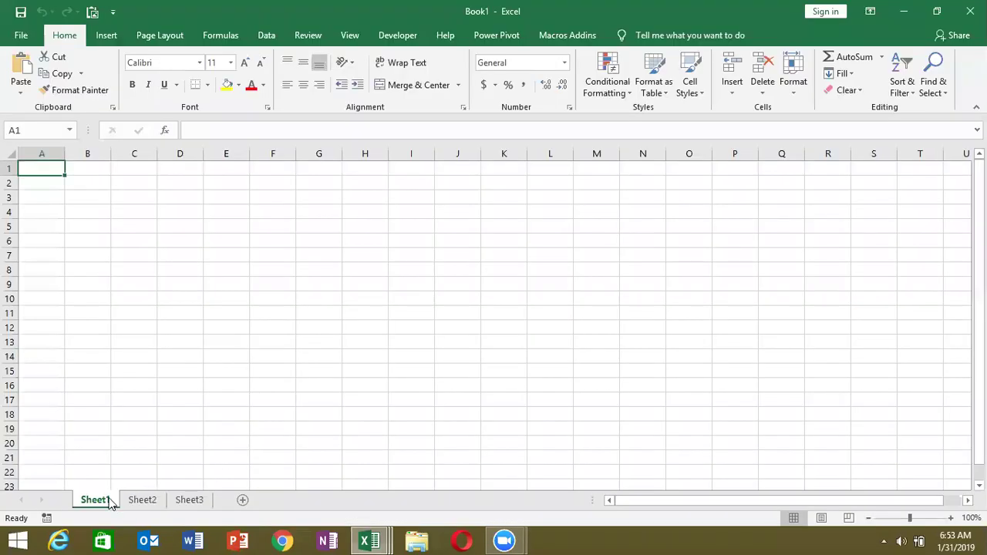
right_click(110, 501)
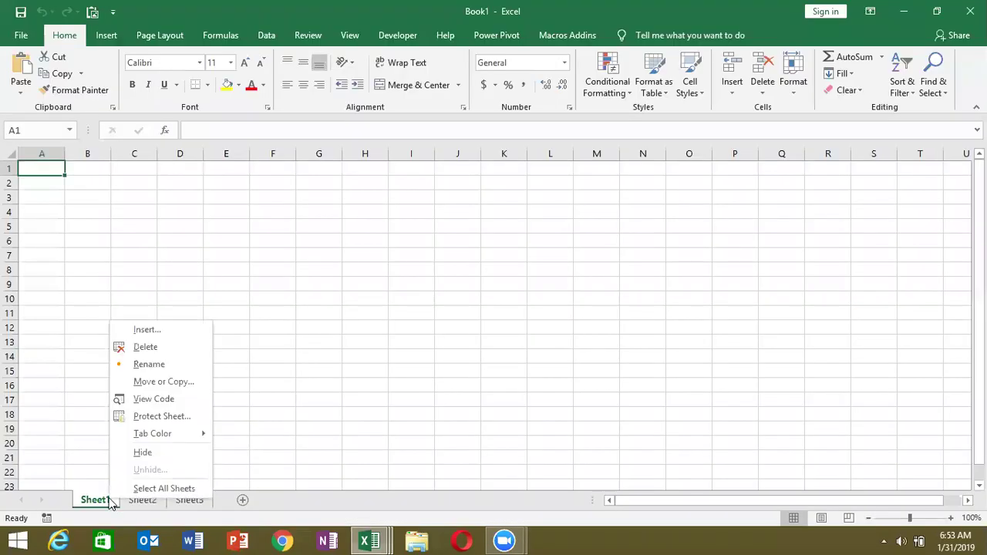
click(152, 383)
click(92, 440)
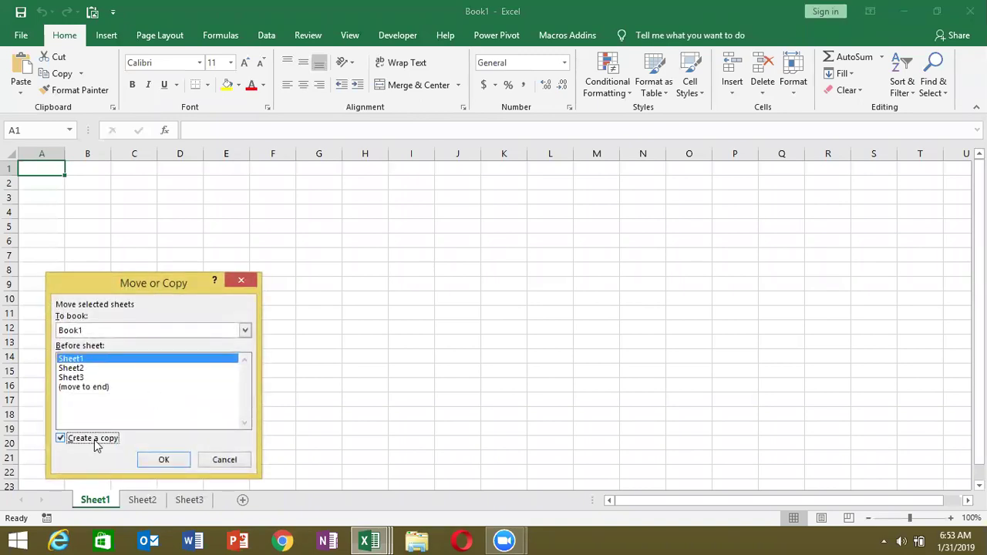
click(69, 407)
click(213, 464)
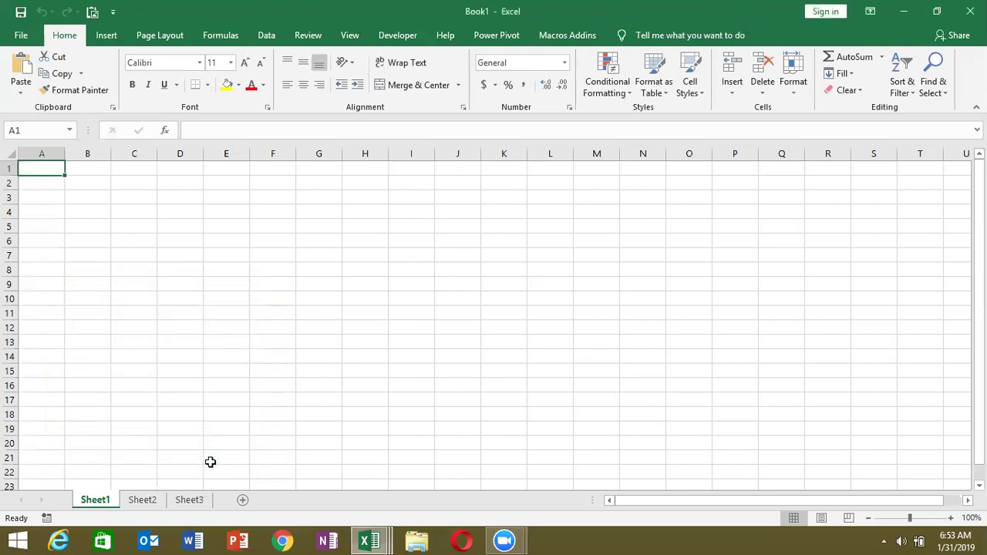
key(alt+F11)
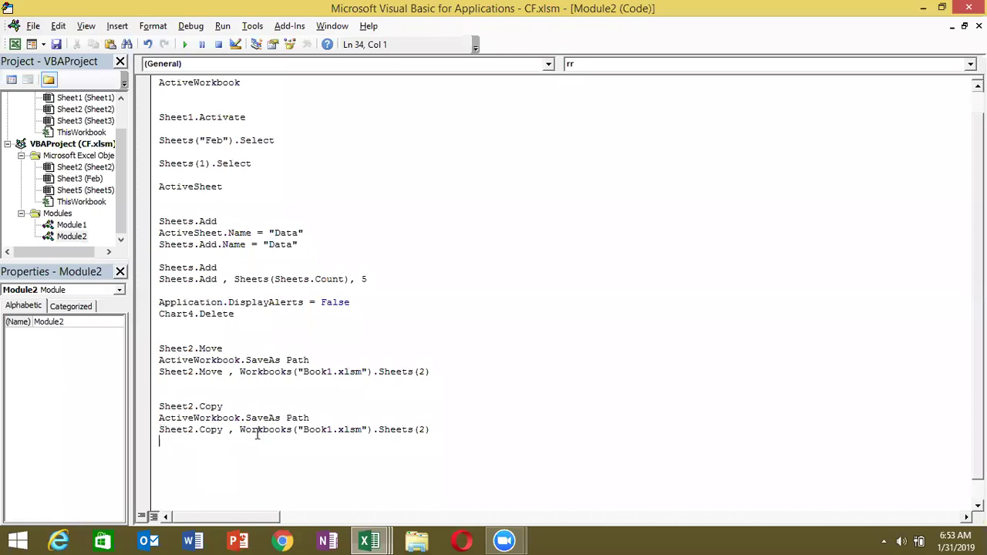
drag(240, 429, 373, 429)
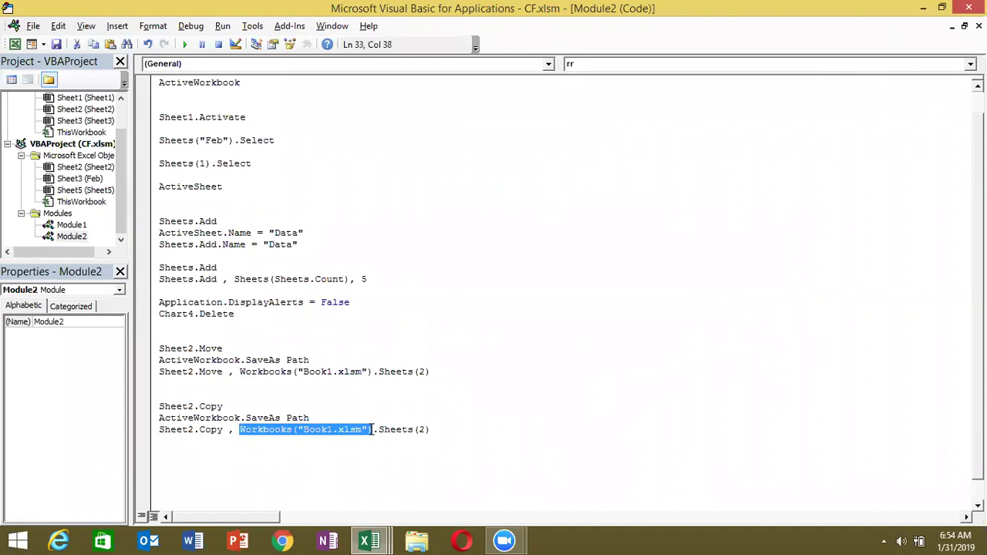
click(183, 460)
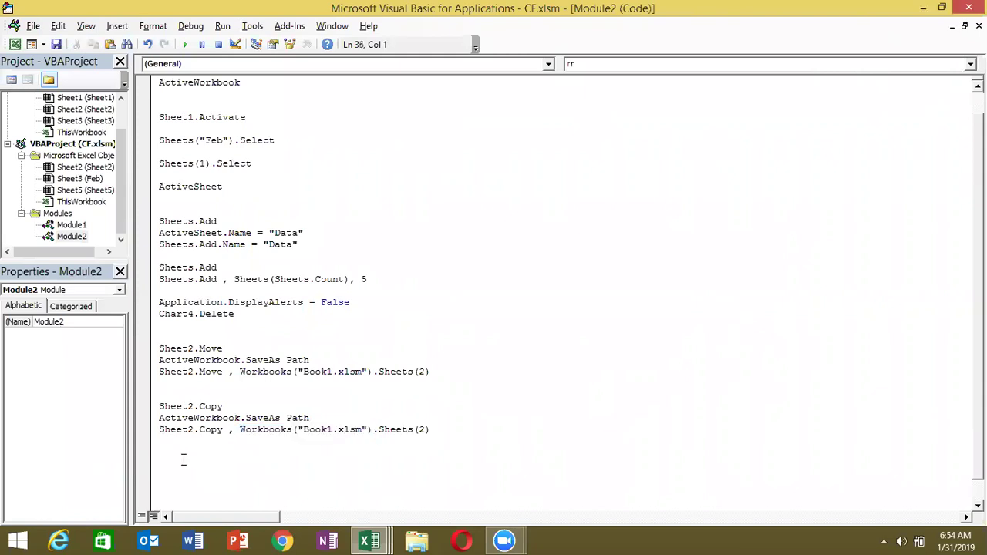
key(Down)
key(Down)
key(Down)
key(Up)
key(Up)
key(Up)
key(Up)
key(Up)
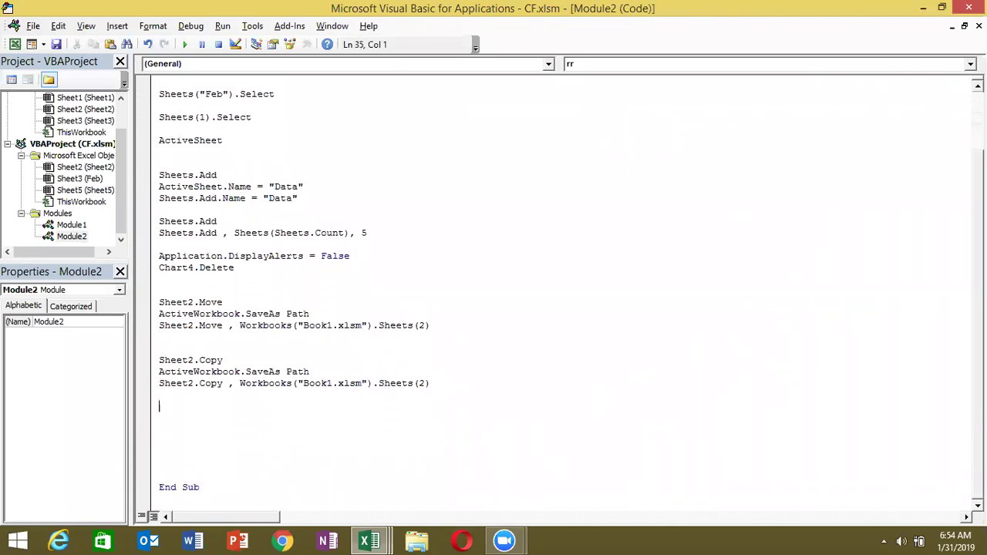
key(alt+Tab)
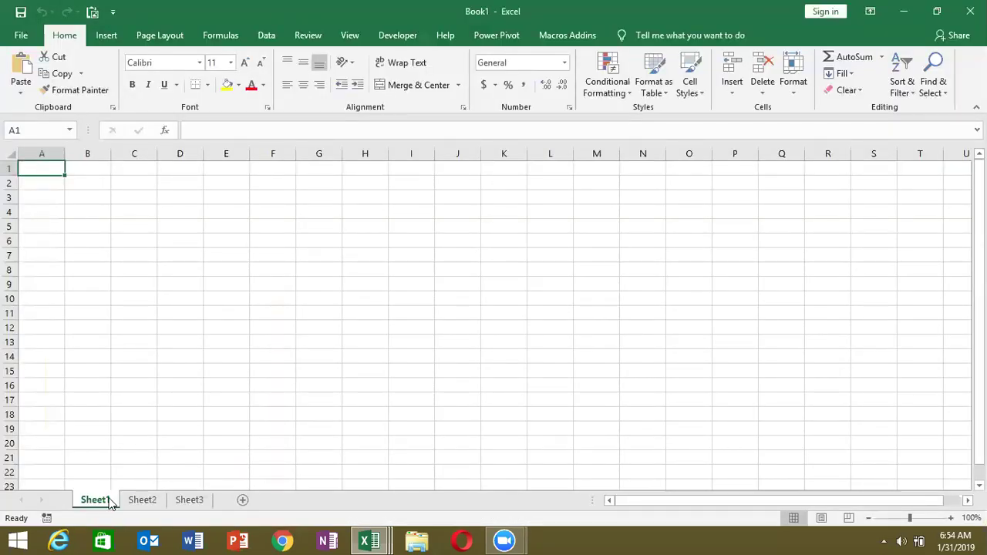
right_click(110, 501)
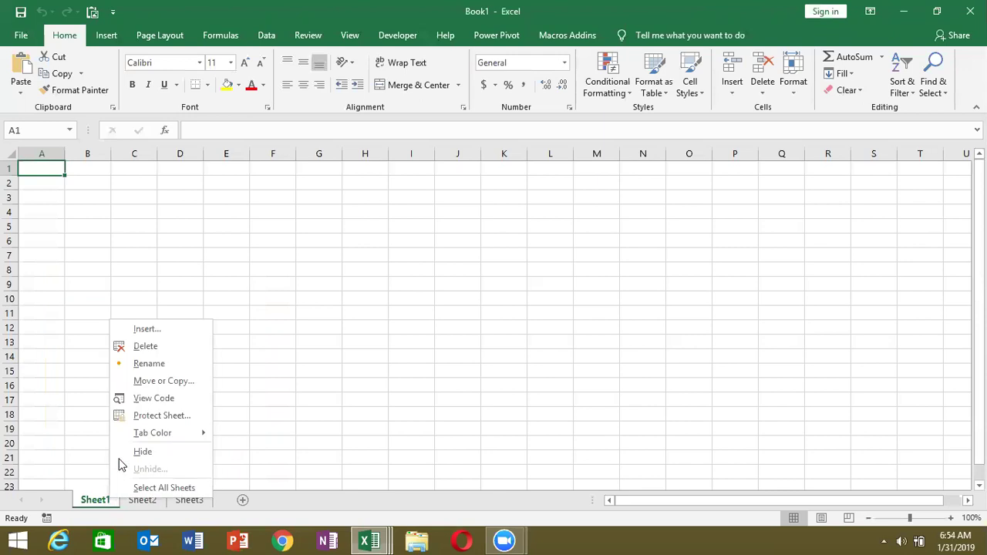
mouse_move(139, 432)
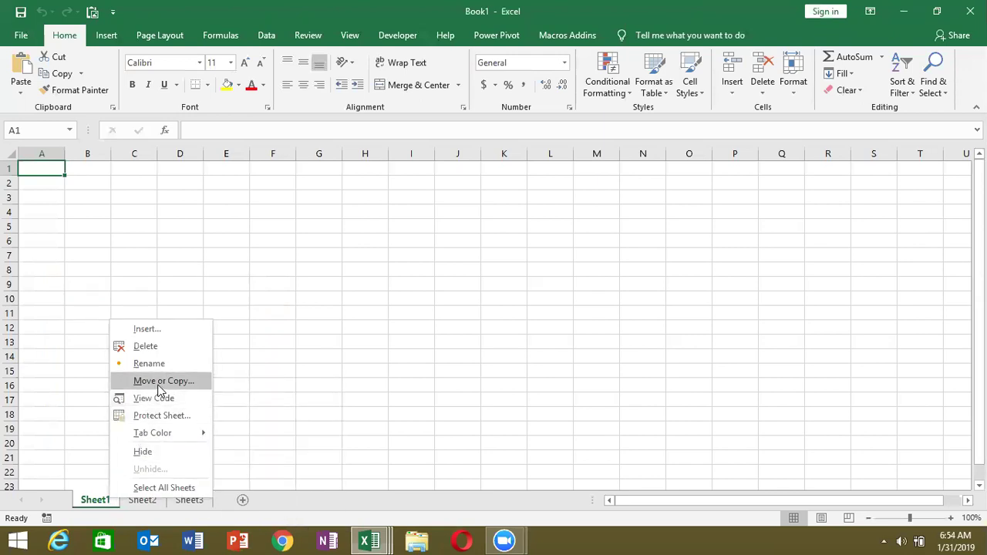
click(160, 383)
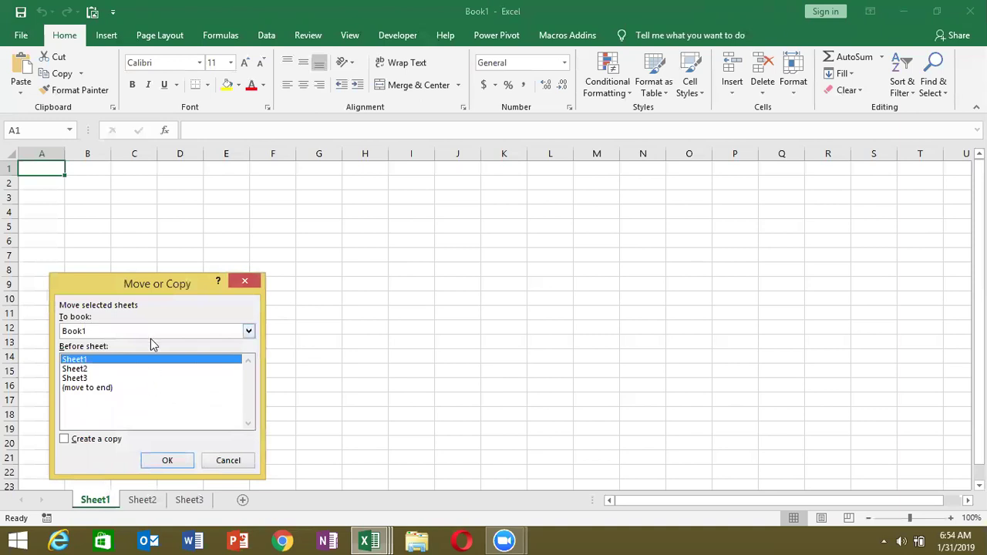
click(99, 443)
click(129, 332)
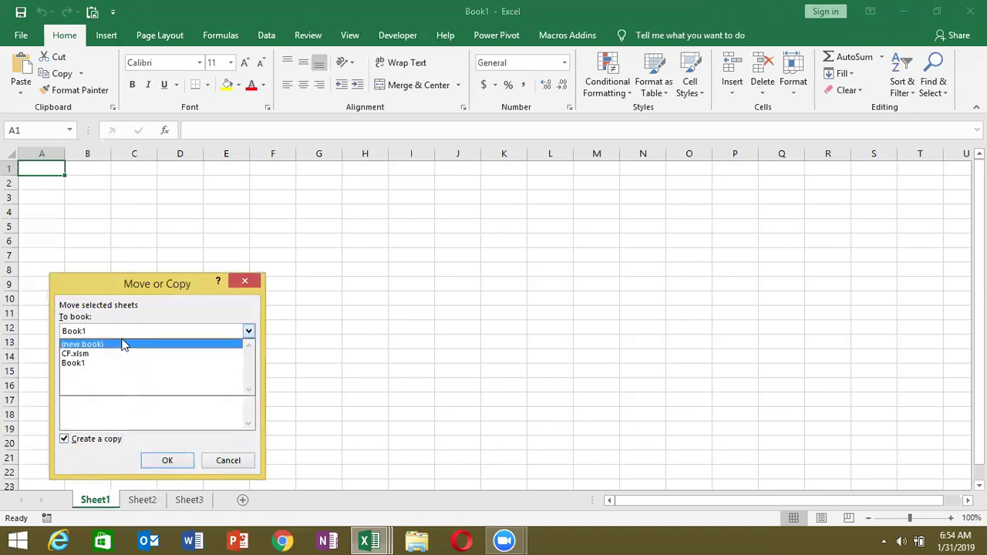
click(124, 345)
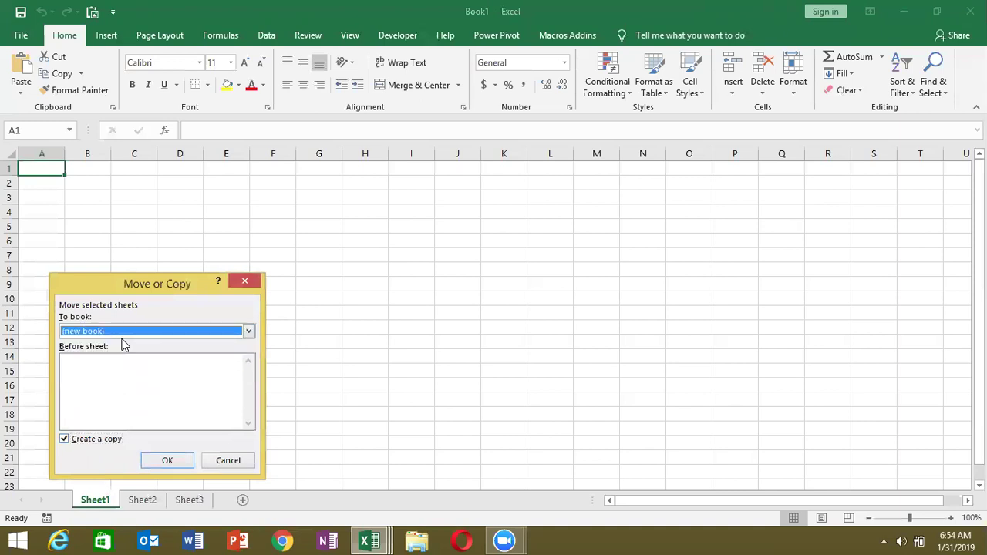
click(241, 460)
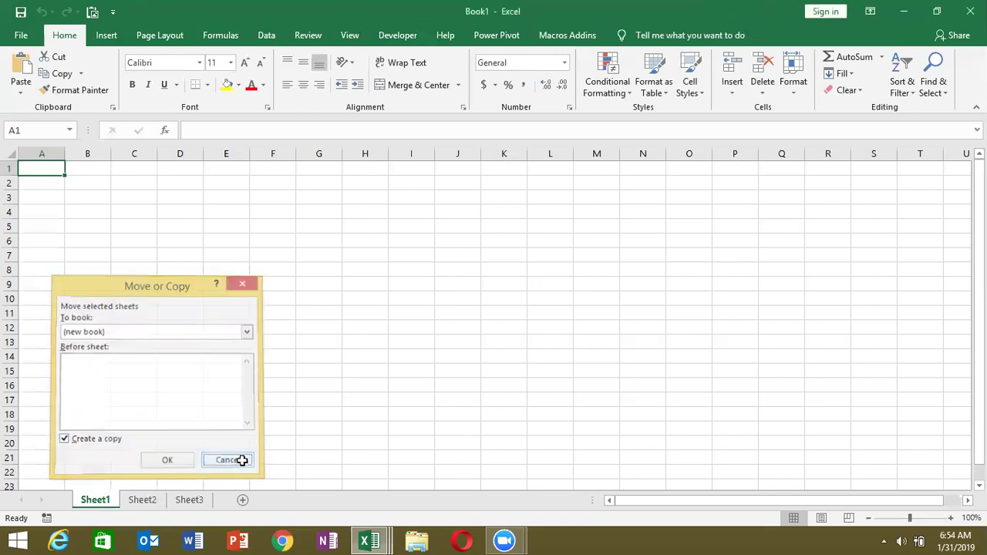
key(alt+F11)
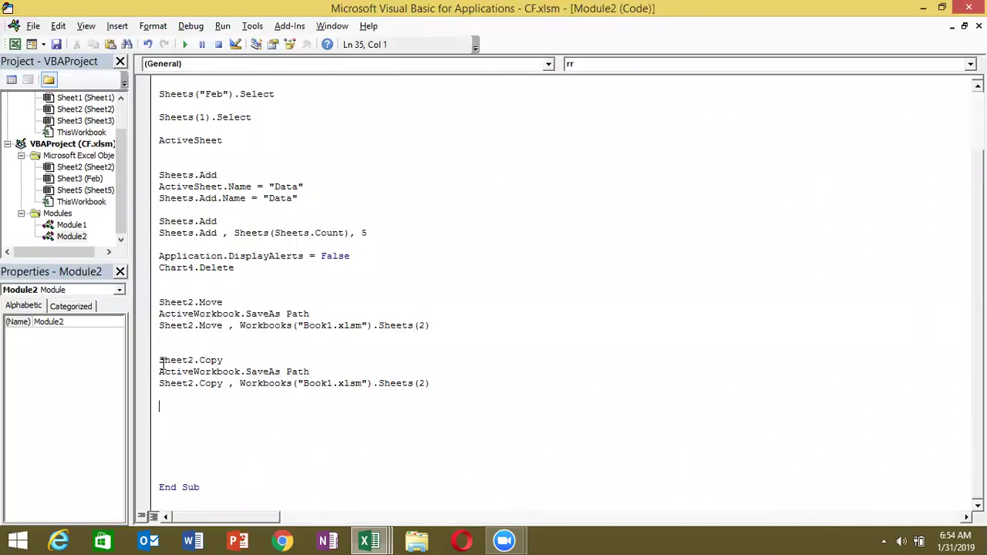
Compare the Copy and Move lines, deleting then restoring the Workbooks("Book1.xlsm") reference
drag(160, 360, 216, 360)
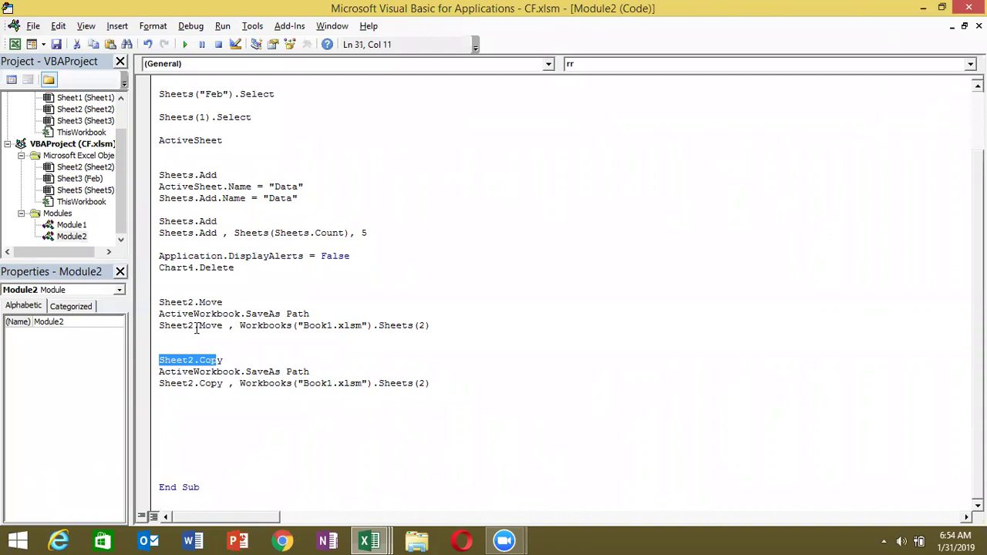
drag(160, 302, 220, 303)
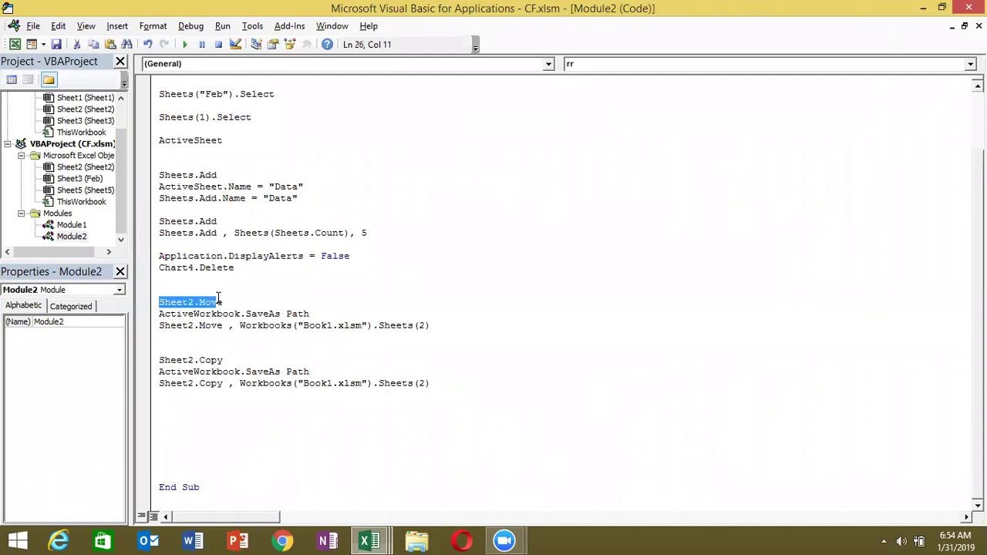
click(169, 396)
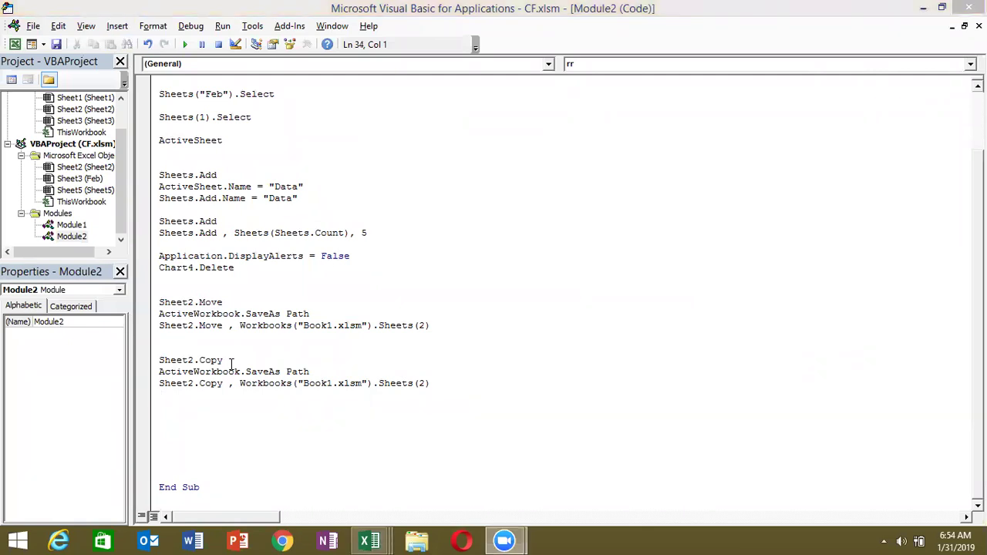
drag(224, 361, 159, 359)
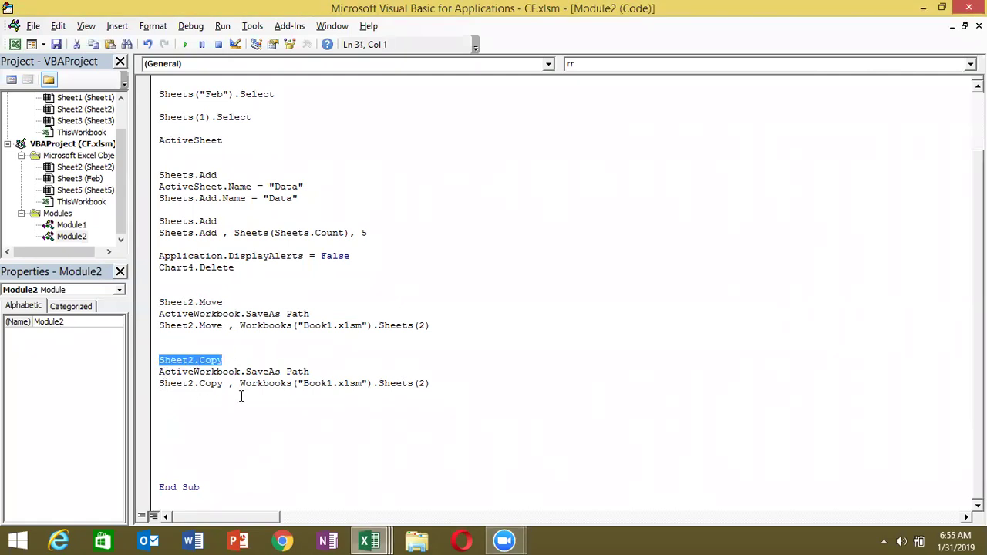
drag(239, 383, 379, 379)
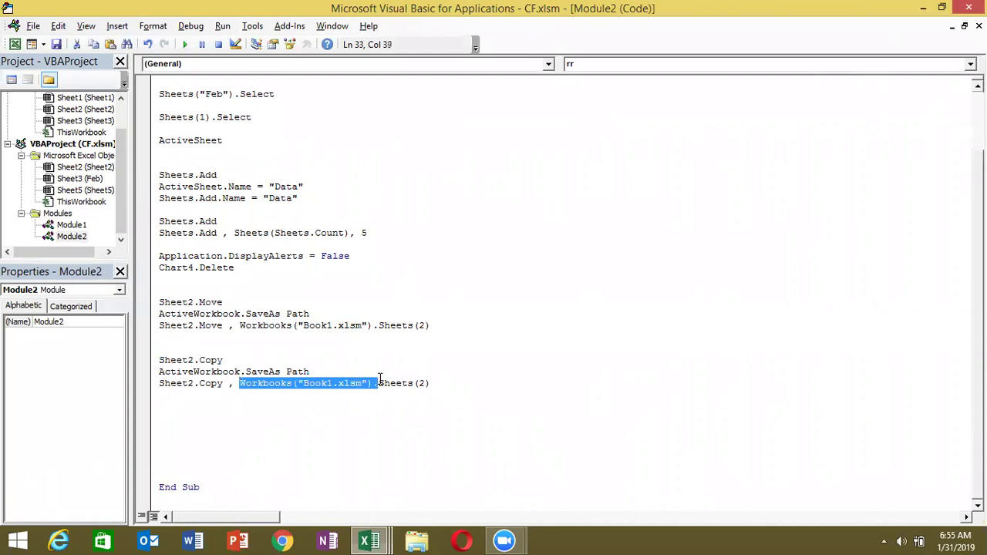
key(Delete)
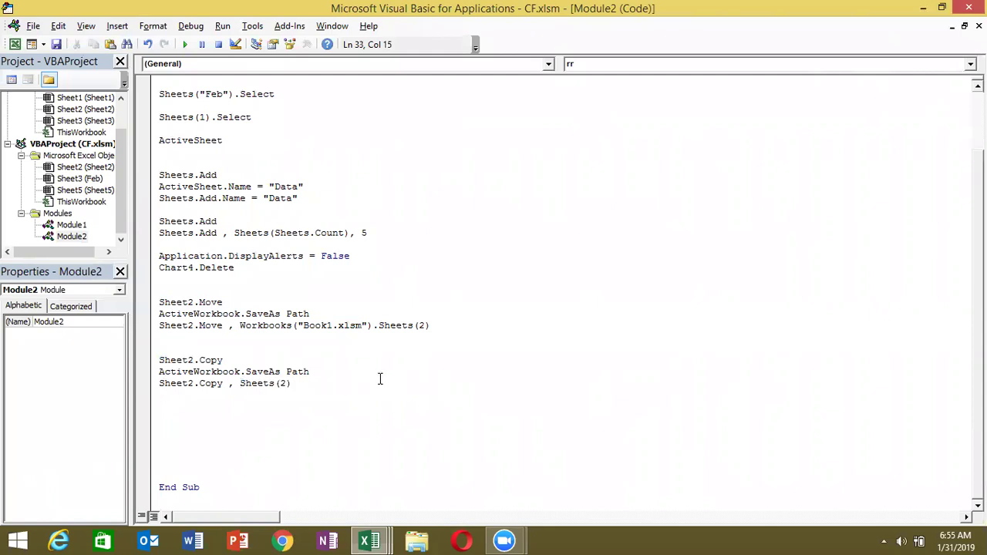
key(ctrl+z)
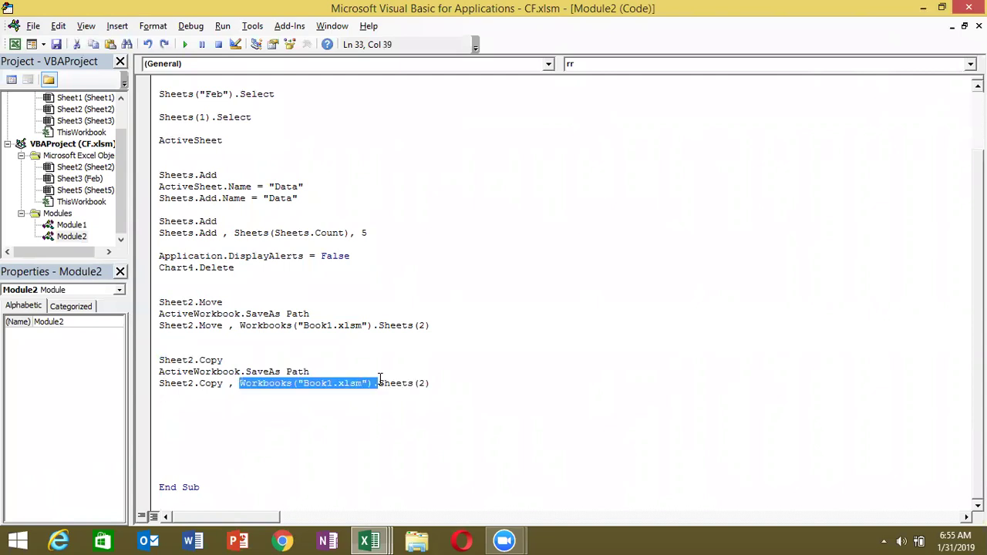
Delete the extra blank lines around the Sheet2.Move block and below the Copy block
click(206, 426)
key(Return)
key(Up)
key(Up)
key(Up)
key(Up)
key(Up)
key(Up)
key(Up)
key(Up)
key(Up)
key(Delete)
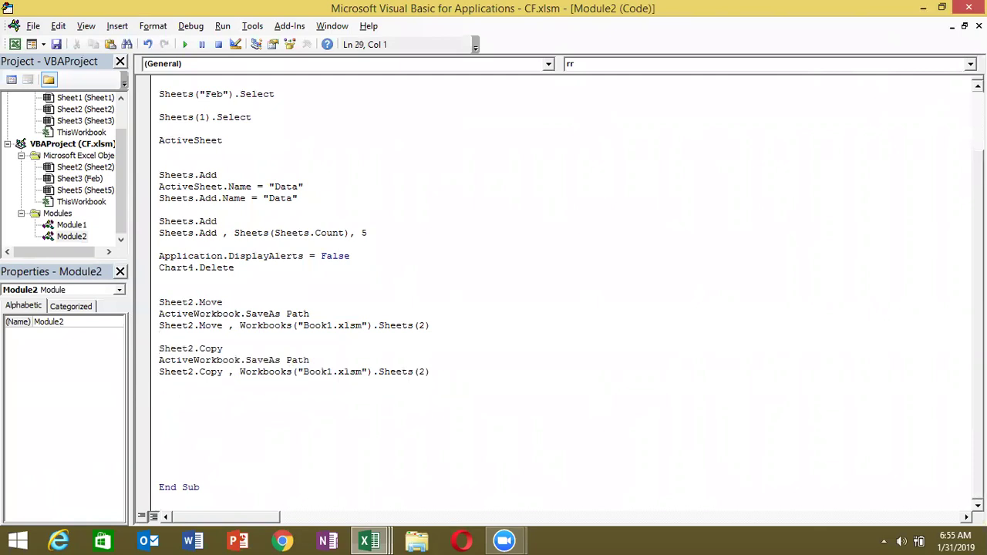
key(Up)
key(Up)
key(Up)
key(Delete)
key(Down)
key(Down)
key(Down)
key(Down)
key(Down)
key(Down)
key(Down)
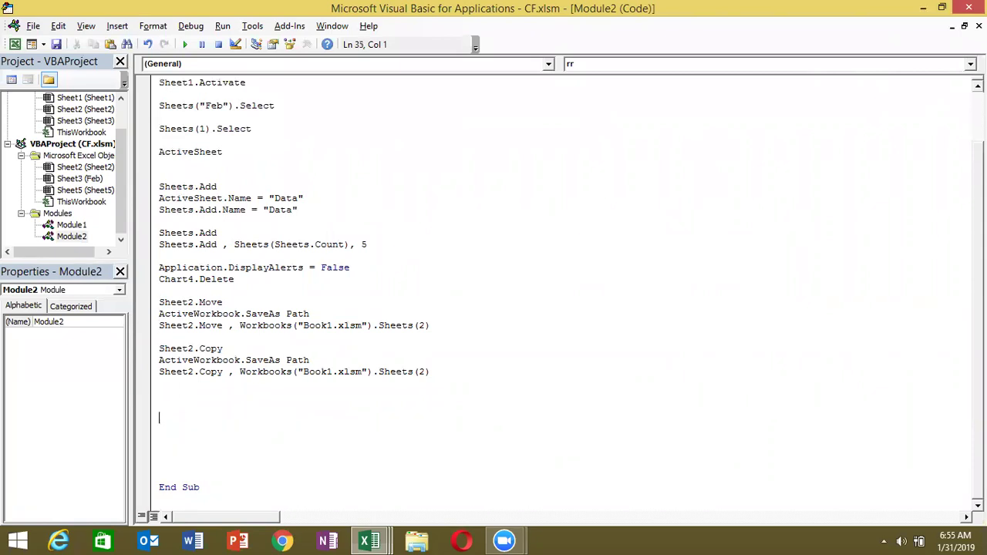
key(Up)
Write Sheet2.Visible = xlSheetHidden as the macro's last line and switch to Book1 in Excel
text(sheet)
text(1.)
key(BackSpace)
key(BackSpace)
text(2.)
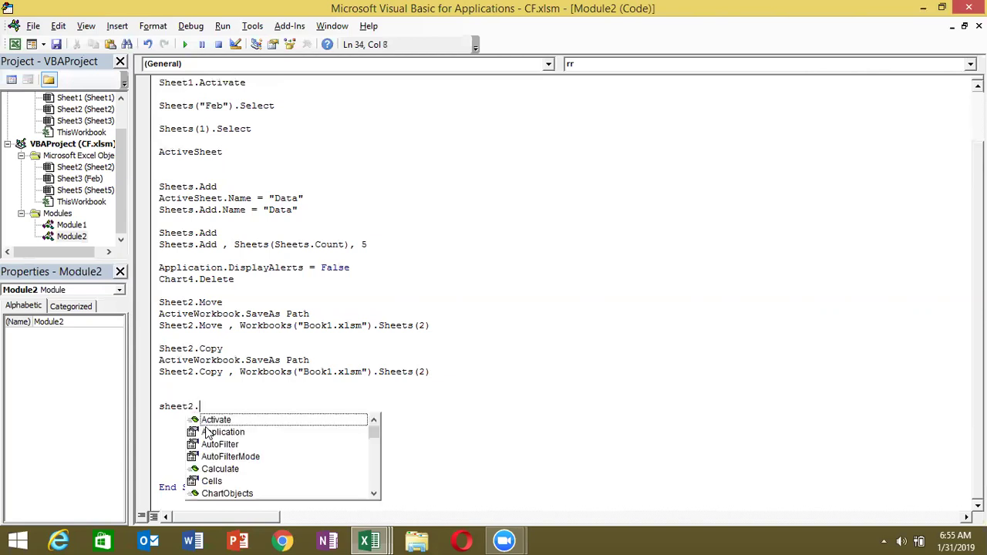
text(vi)
key(Tab)
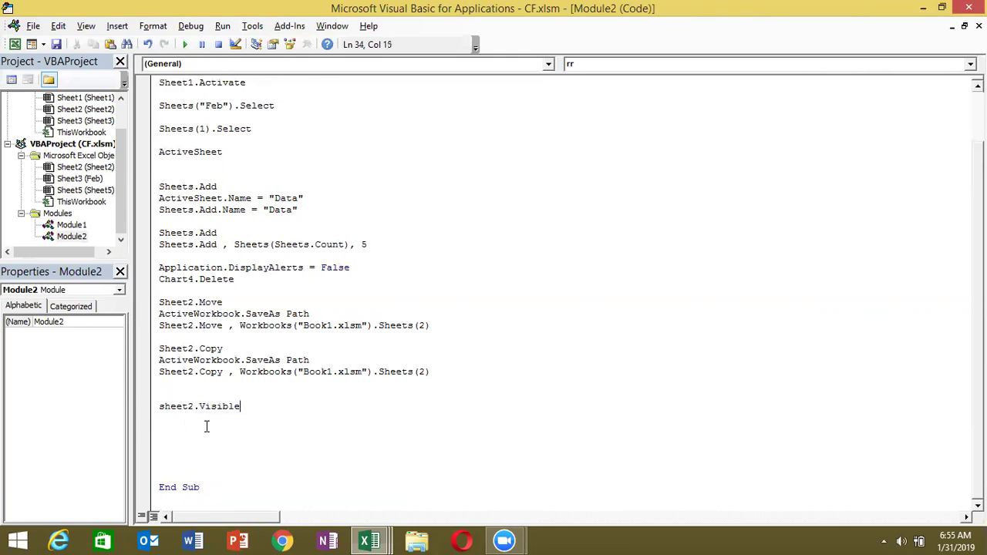
text(=)
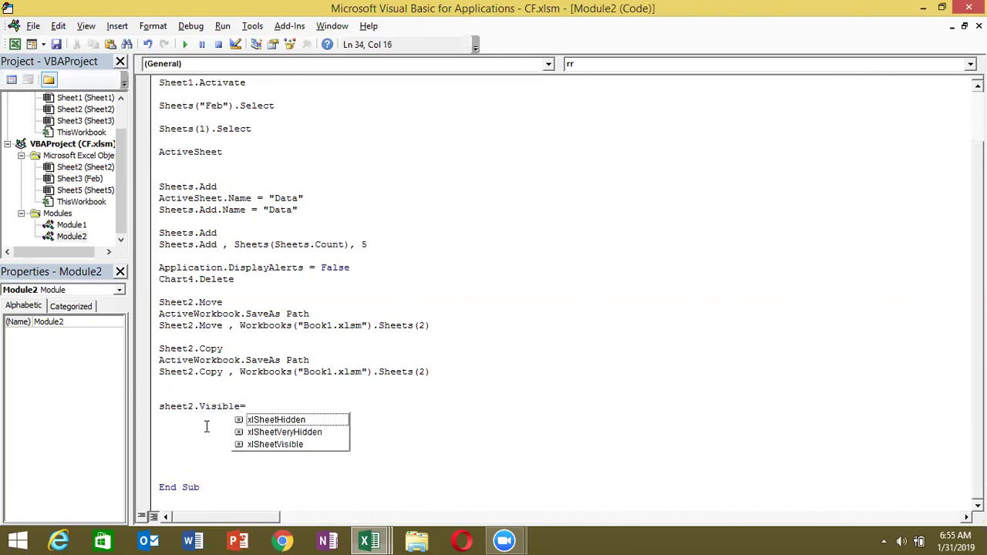
key(Down)
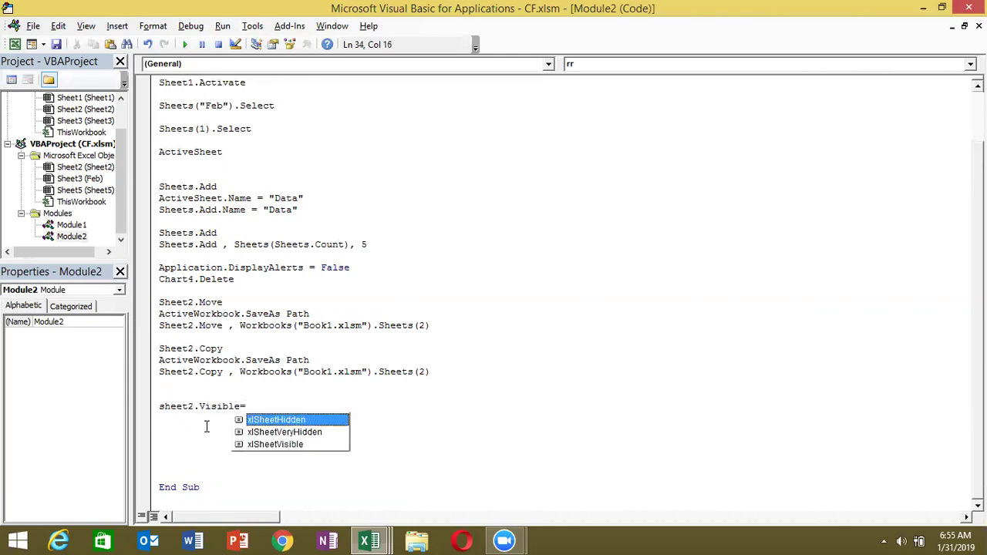
key(Return)
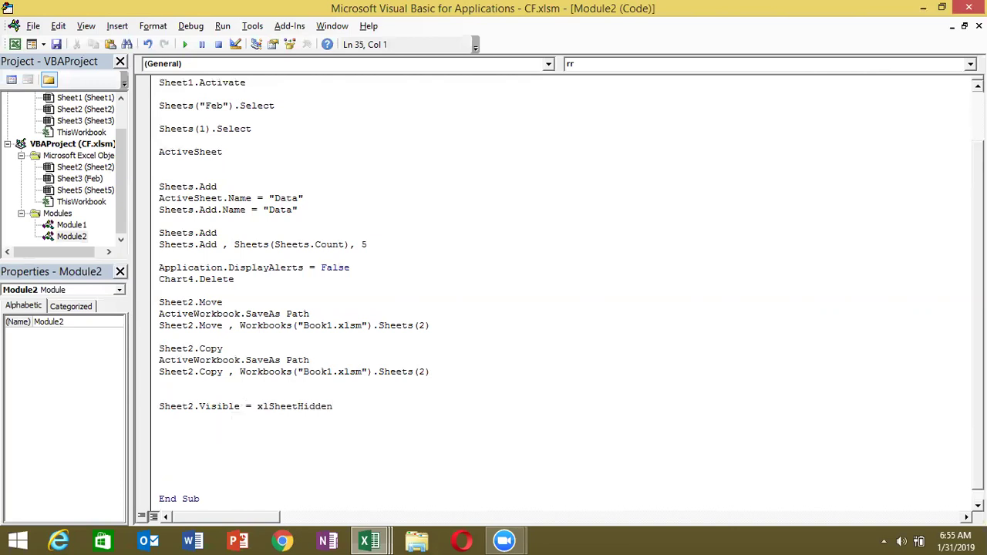
key(alt+Tab)
key(alt+Tab)
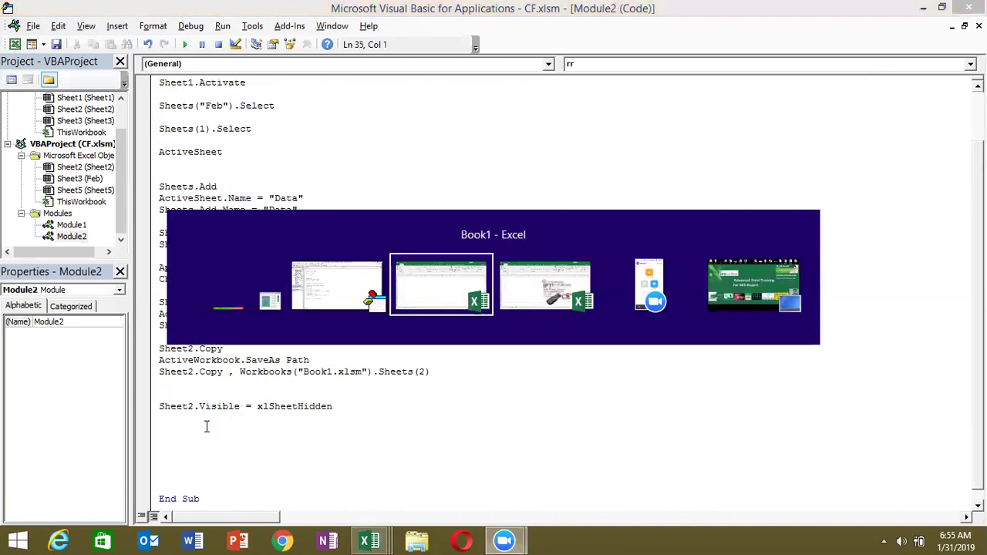
Hide Book1's Sheet1, unhide it again, and return to the VBA editor
right_click(95, 498)
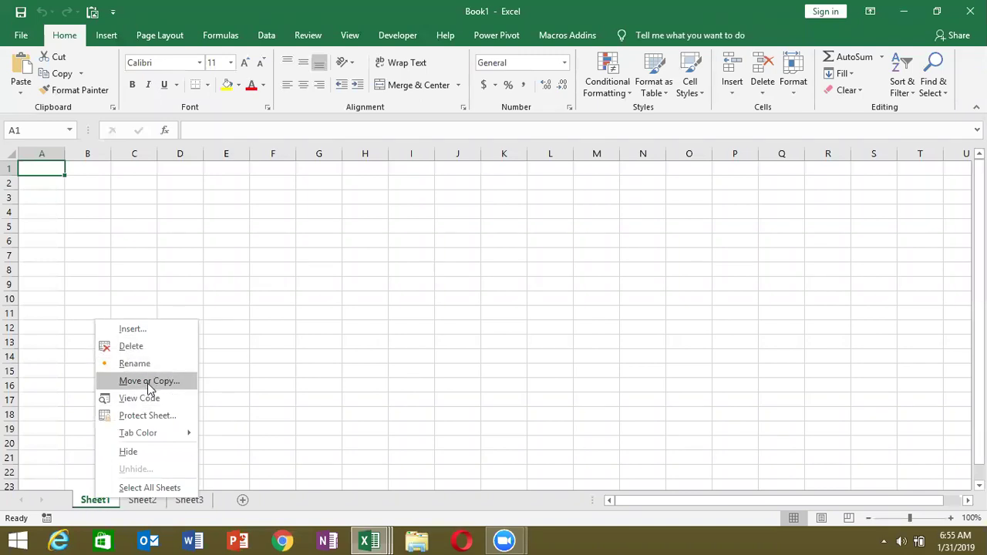
click(135, 452)
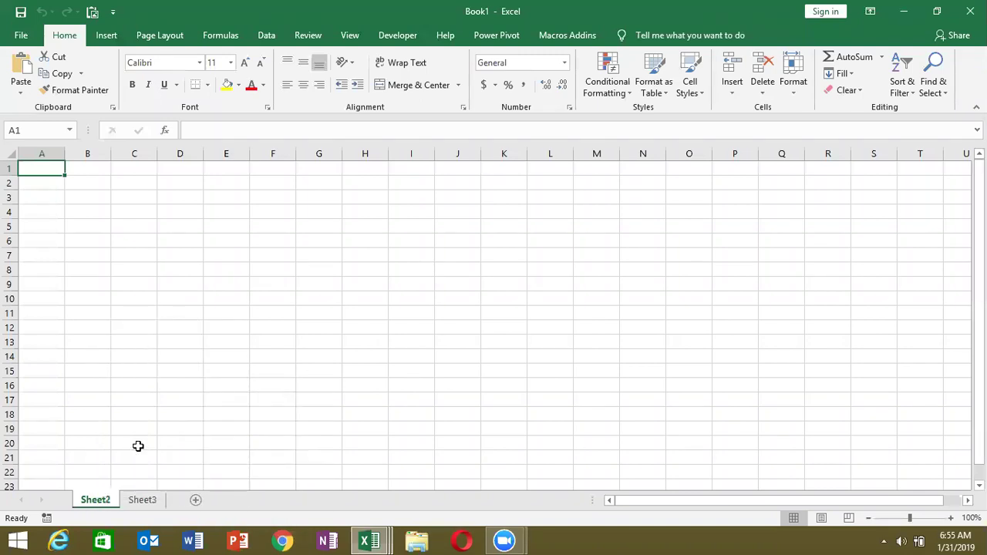
right_click(106, 505)
click(132, 476)
click(162, 509)
right_click(107, 502)
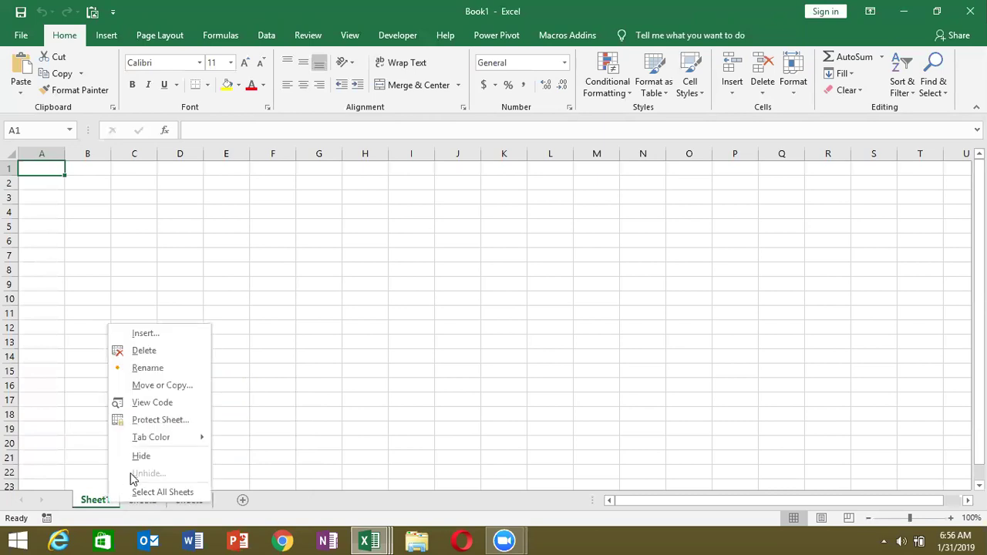
key(alt+Tab)
key(alt+Tab)
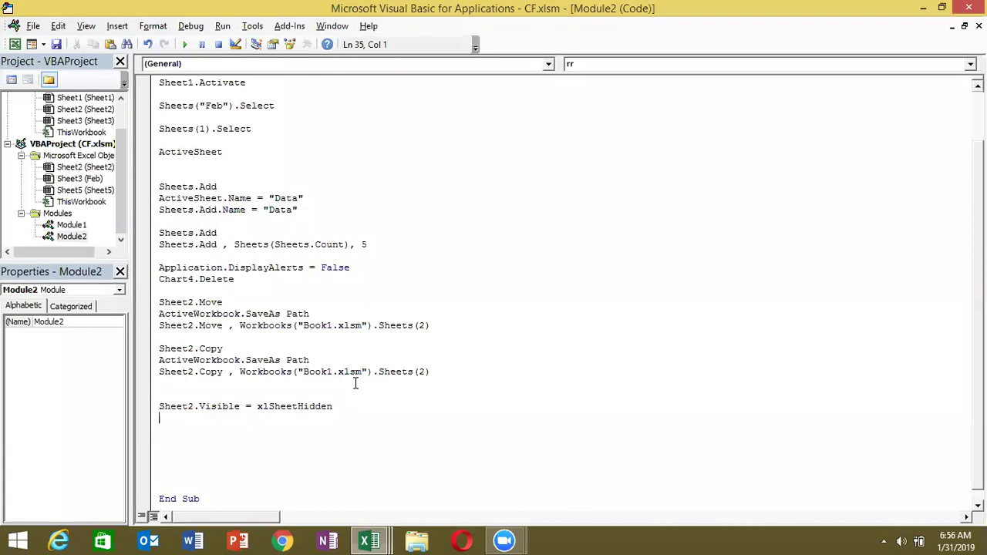
Add the line Sheet2.Visible = xlSheetVeryHidden
text(sheet2.v)
key(Tab)
text(=)
key(Down)
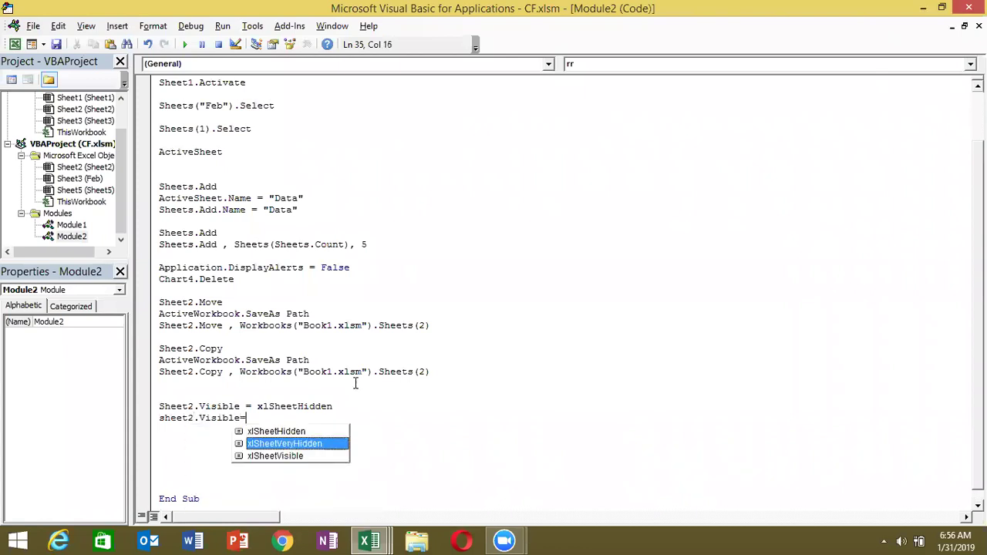
key(Return)
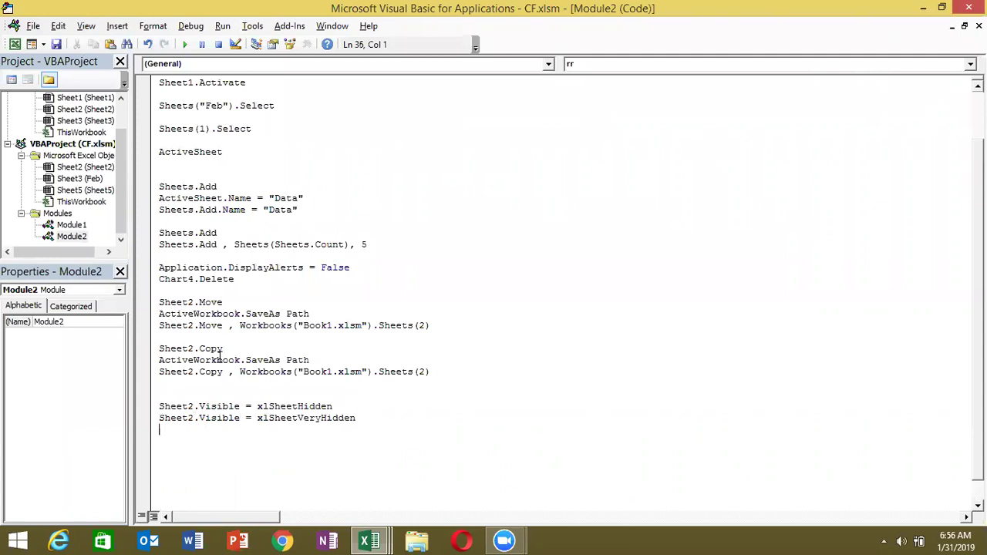
Add the line Sheet2.Visible = xlSheetVisible below it
text(sheet2.v)
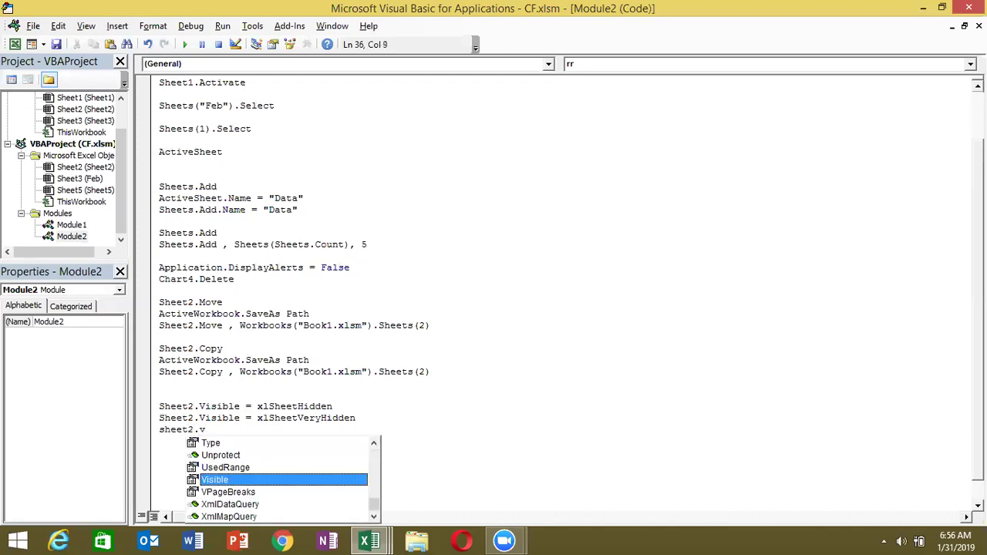
key(Tab)
text(=)
key(Down)
key(Down)
key(Down)
key(Tab)
key(Return)
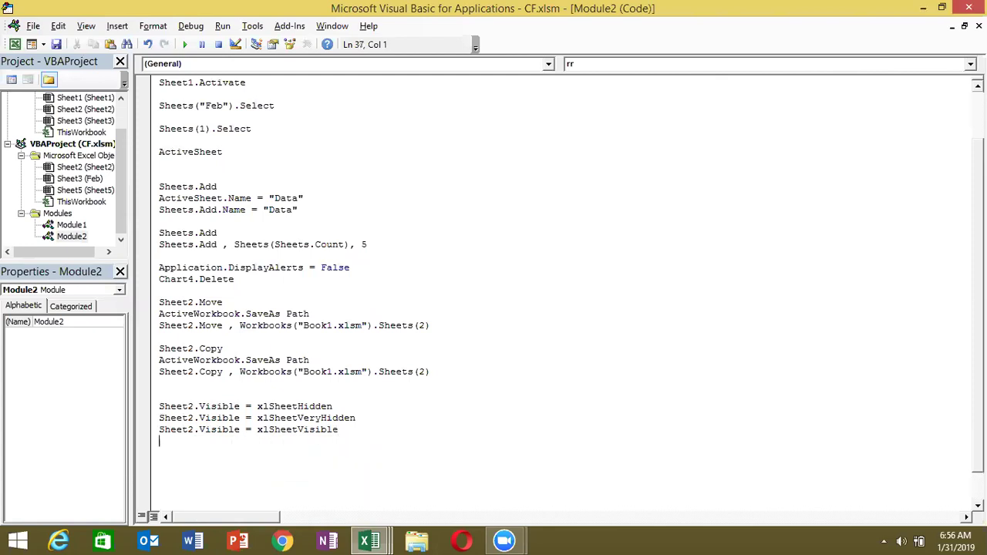
click(89, 184)
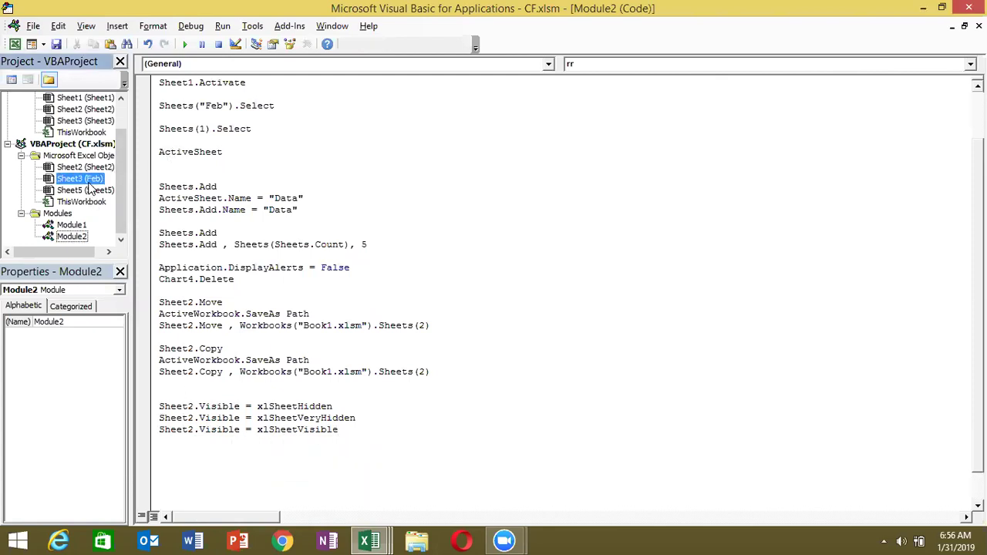
click(116, 461)
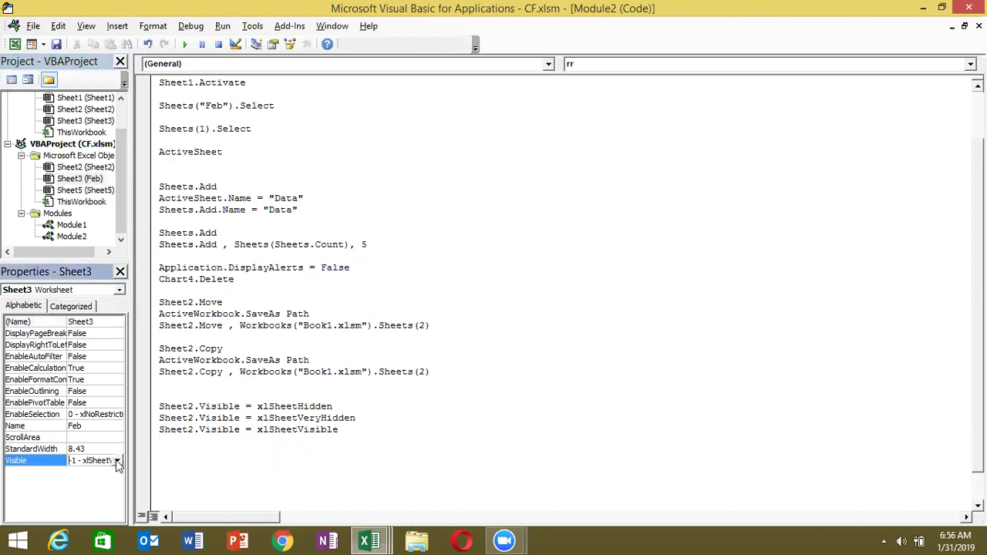
click(117, 462)
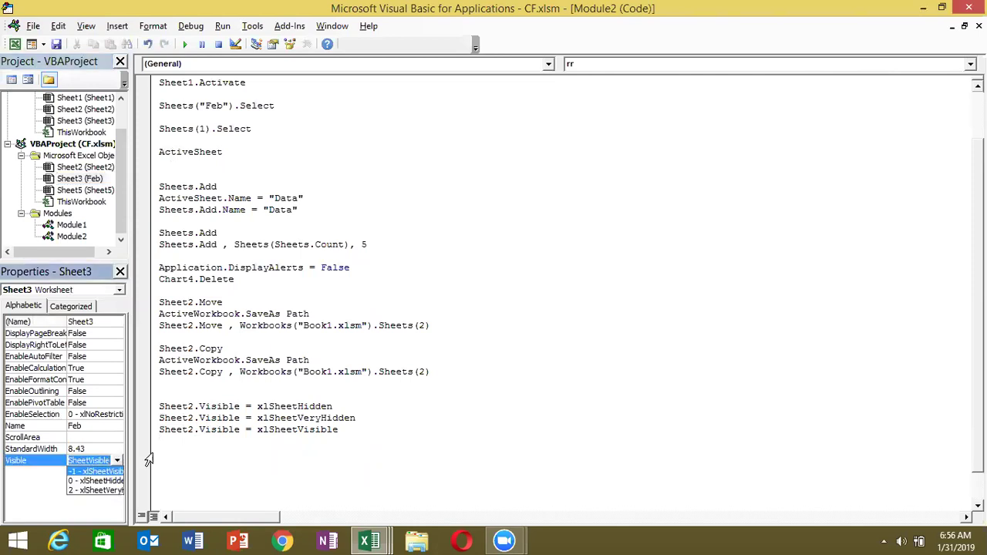
click(185, 460)
key(alt+Tab)
key(alt+Tab)
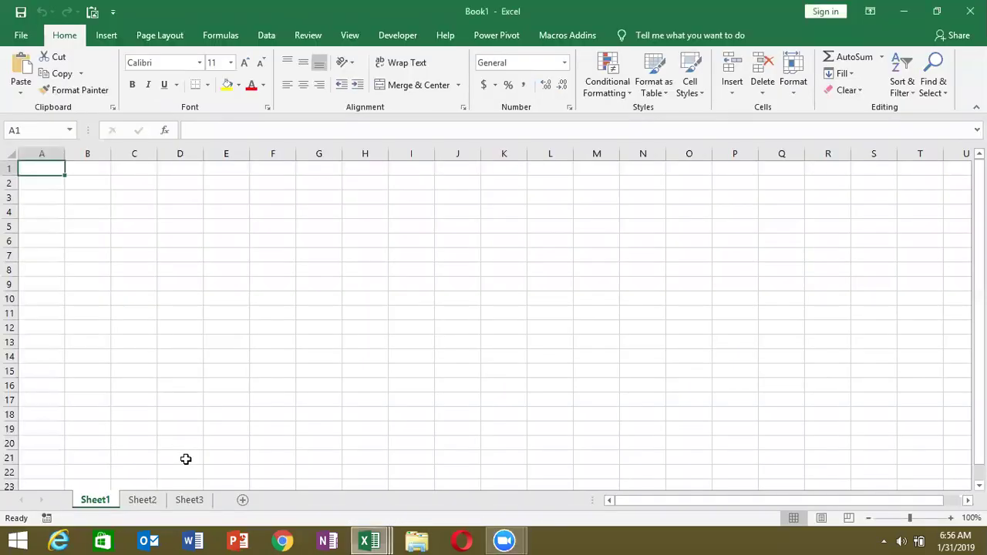
key(alt+Tab)
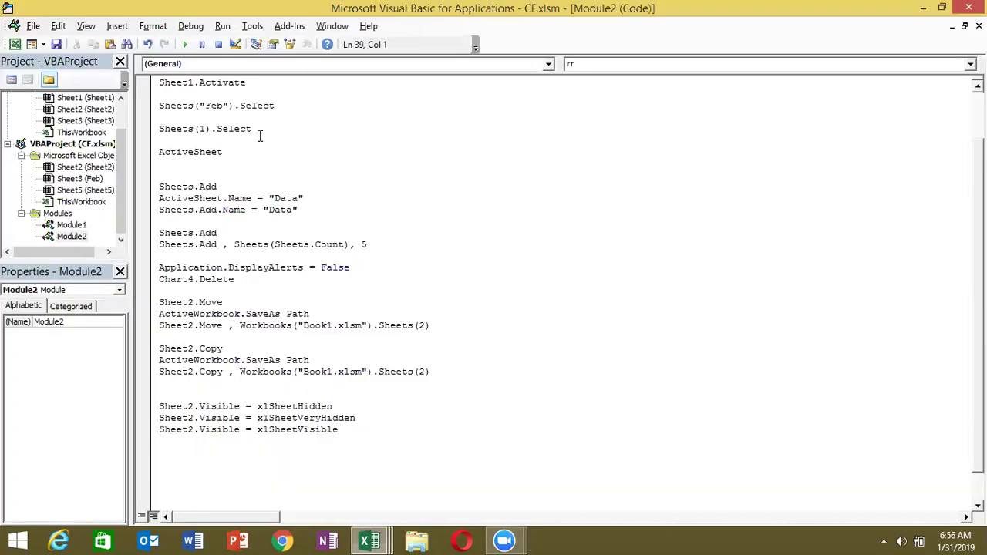
In VBAProject Properties, enable Lock project for viewing on the Protection settings
click(252, 26)
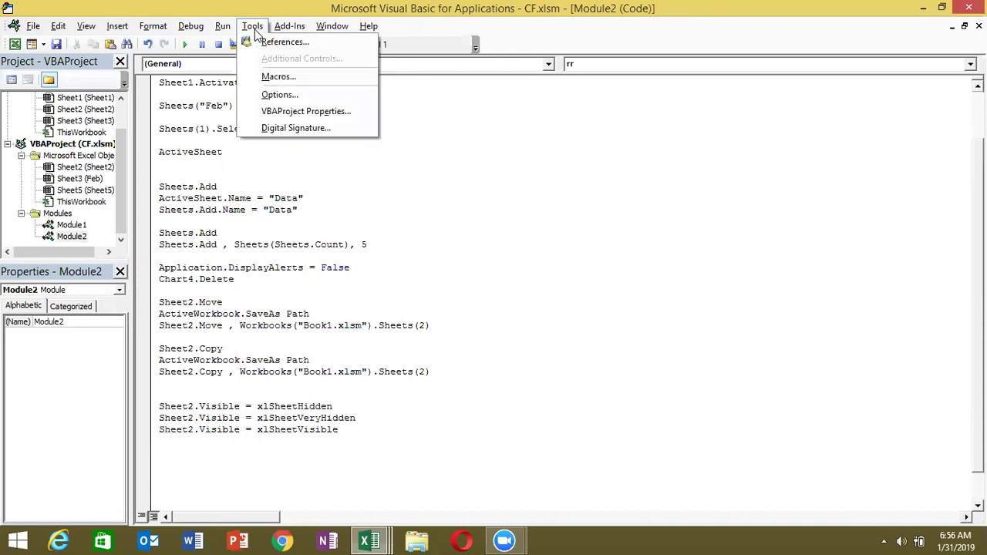
click(286, 113)
click(406, 118)
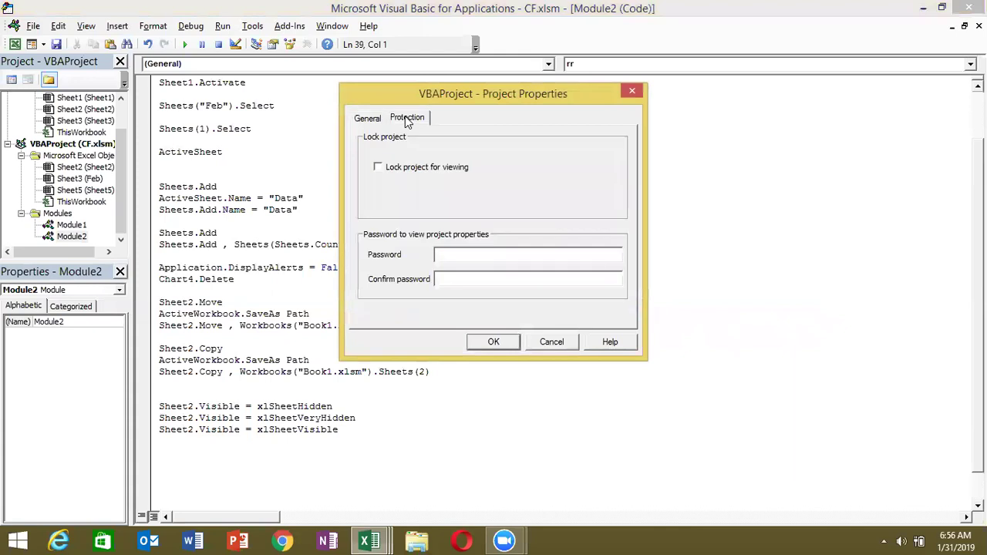
click(378, 167)
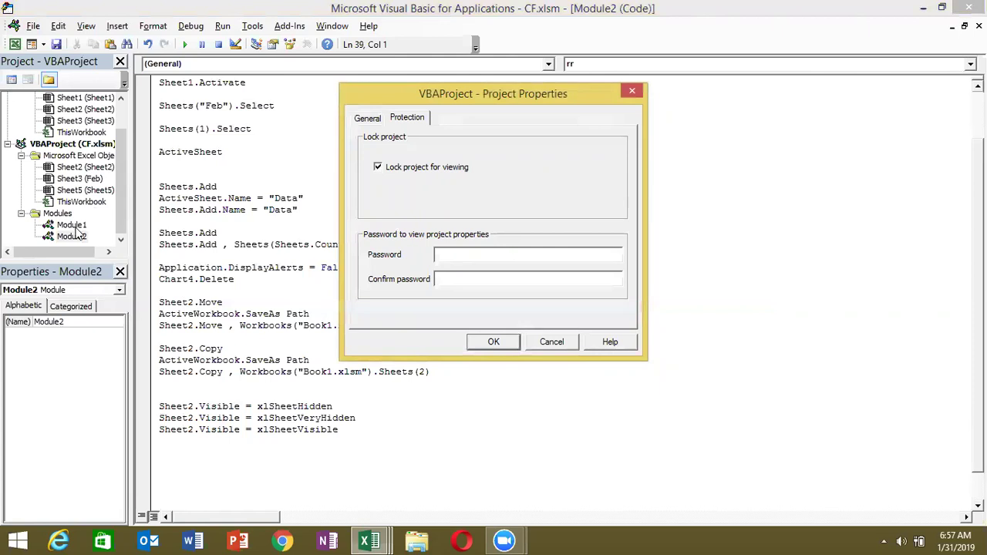
Cancel Project Properties and expand VBAProject (CF.xlsm) to reveal Module2
key(Escape)
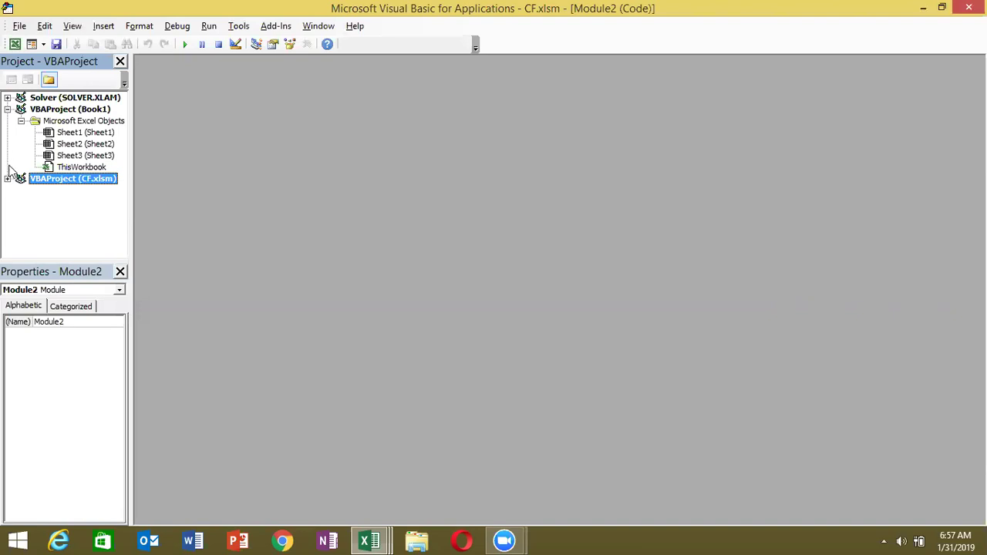
click(7, 179)
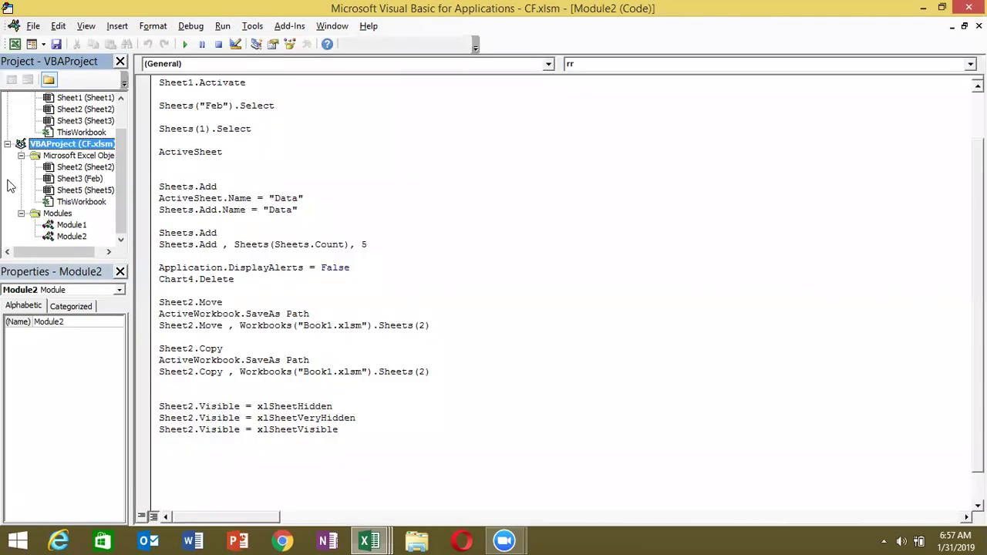
Open Module2 and place the cursor on the blank line above End Sub
click(71, 237)
click(246, 429)
click(222, 456)
key(Down)
key(Down)
key(Down)
key(Down)
key(Up)
key(Up)
key(Up)
text(sheet2.)
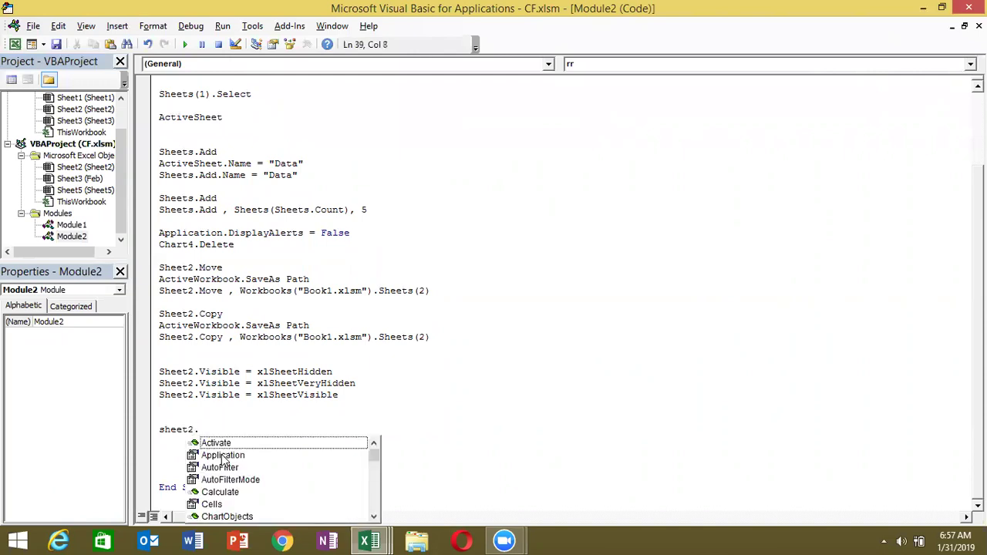
text(pr)
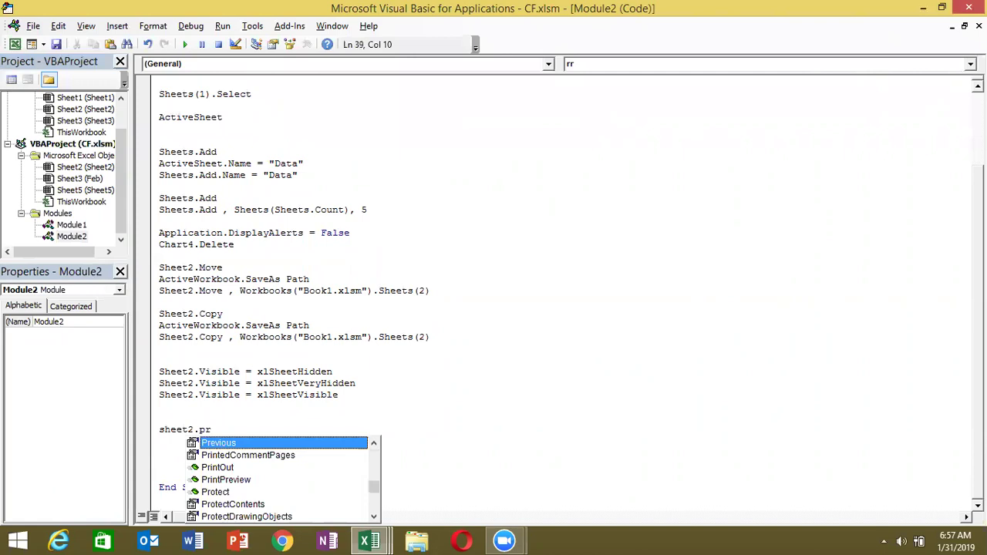
key(Down)
key(Down)
key(Down)
key(Down)
key(Tab)
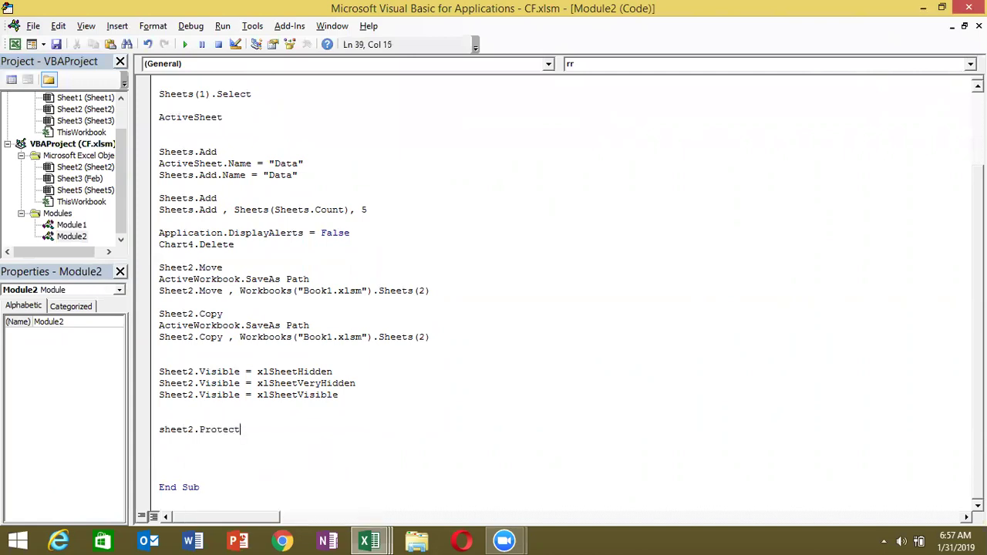
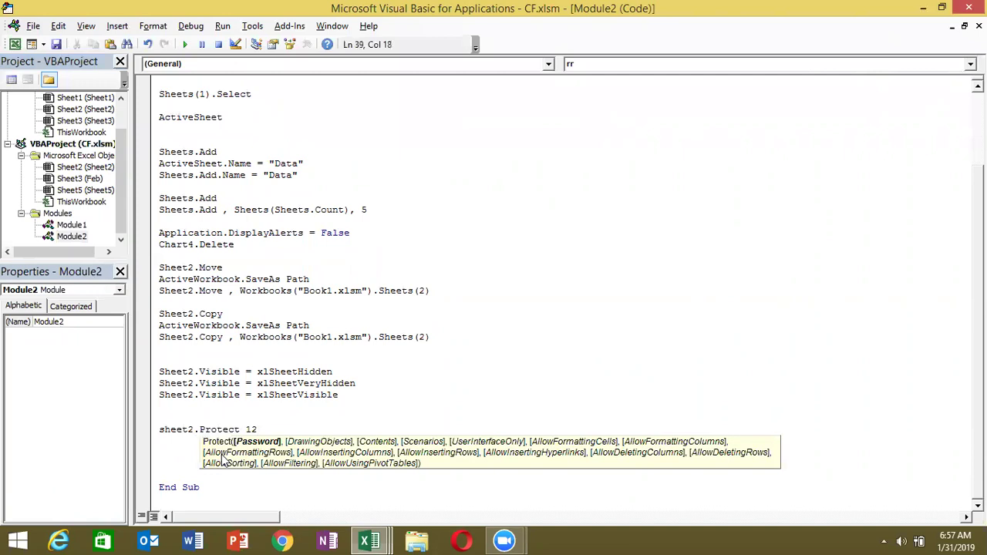
key(alt+F11)
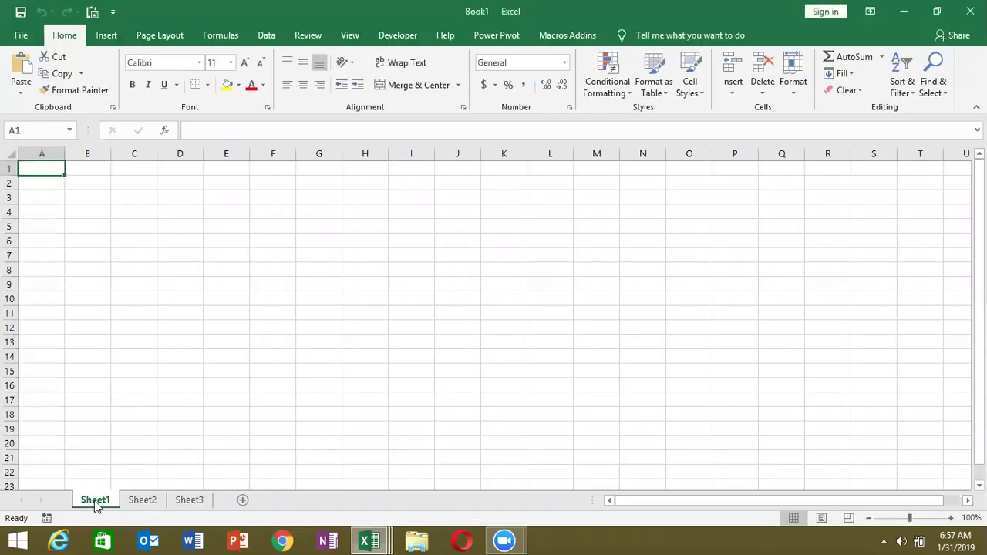
Browse the permission options in Sheet1's Protect Sheet dialog
right_click(94, 500)
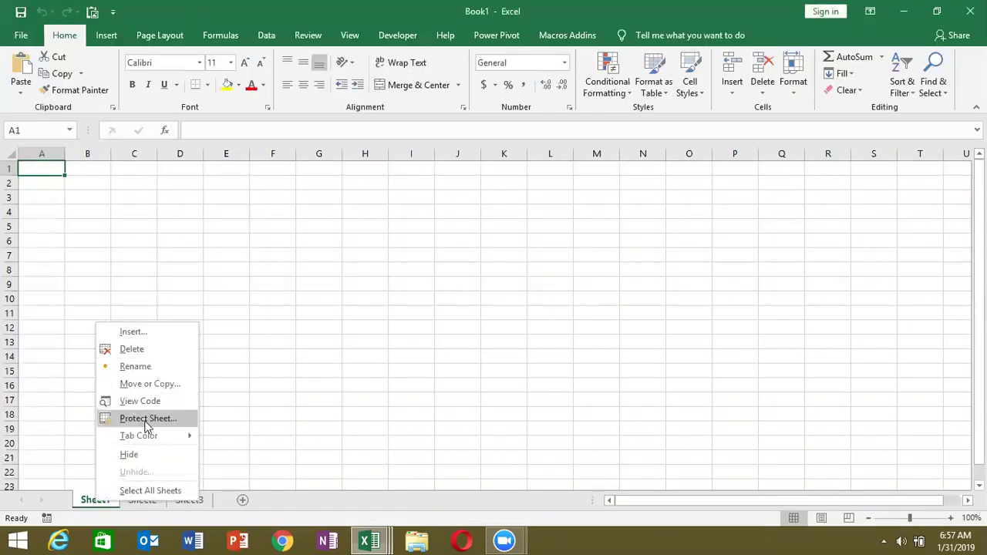
click(146, 420)
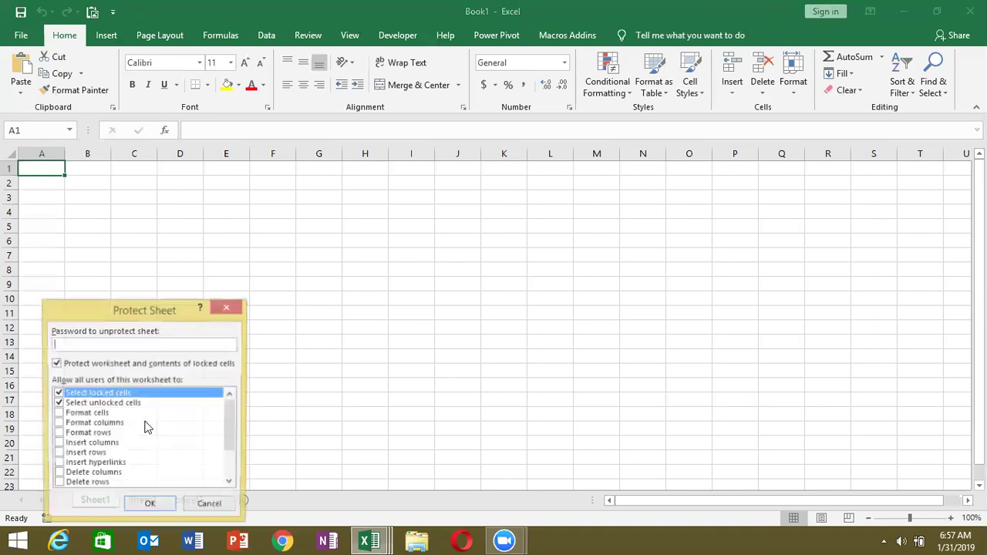
click(58, 403)
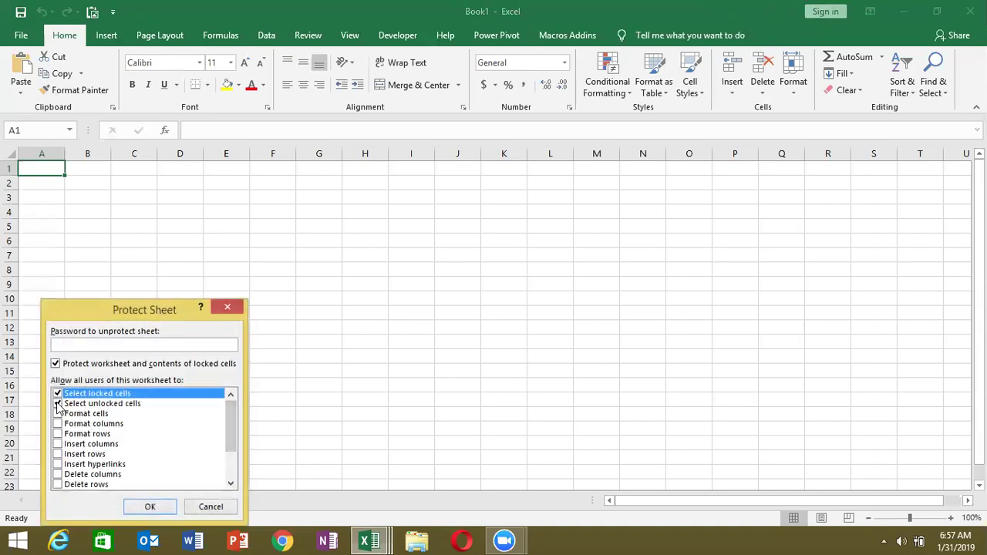
drag(233, 431, 229, 448)
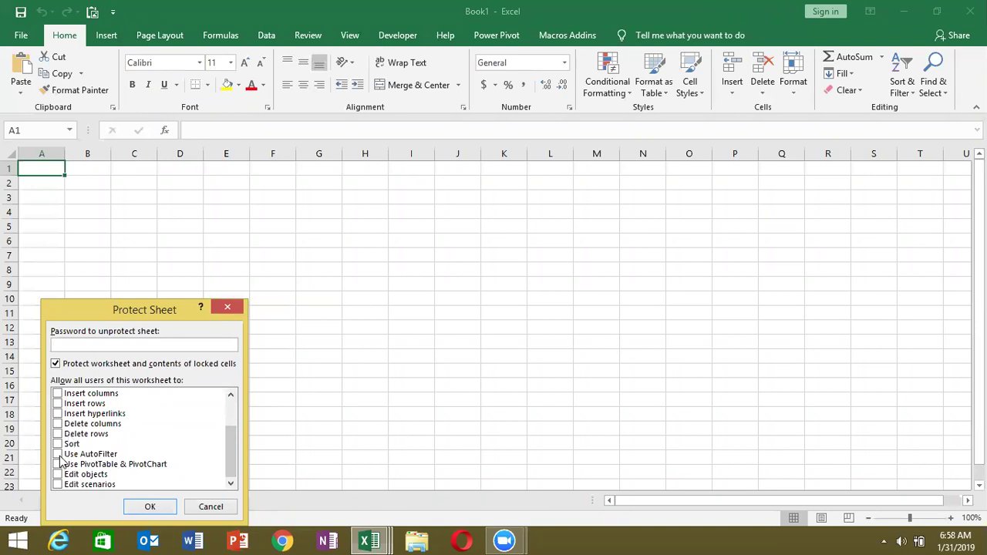
Close the dialog unapplied and append a run of commas plus true to the Protect line
click(231, 307)
key(alt+F11)
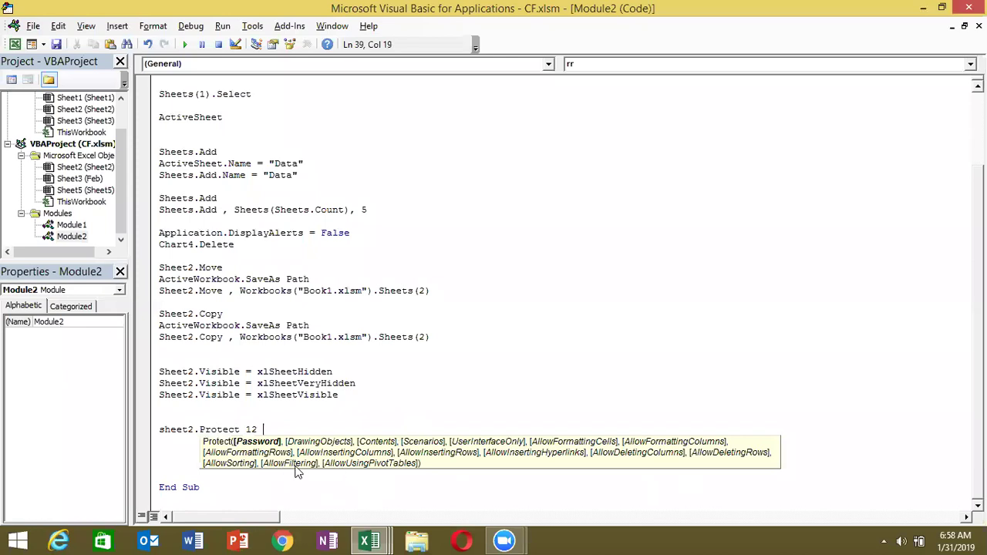
text(,,,,,,,,,,,,,,true)
key(Return)
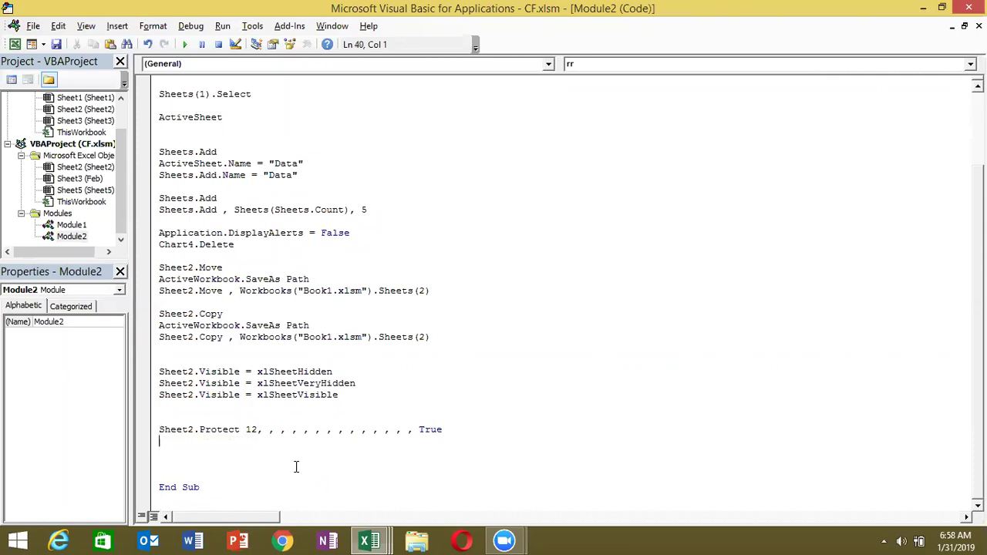
text(sheet2.)
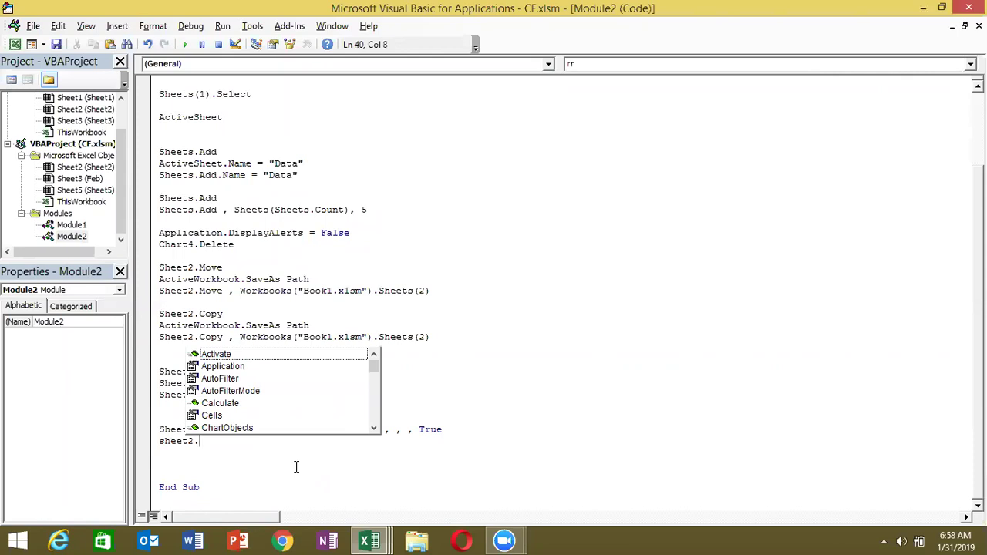
text(pro)
key(Tab)
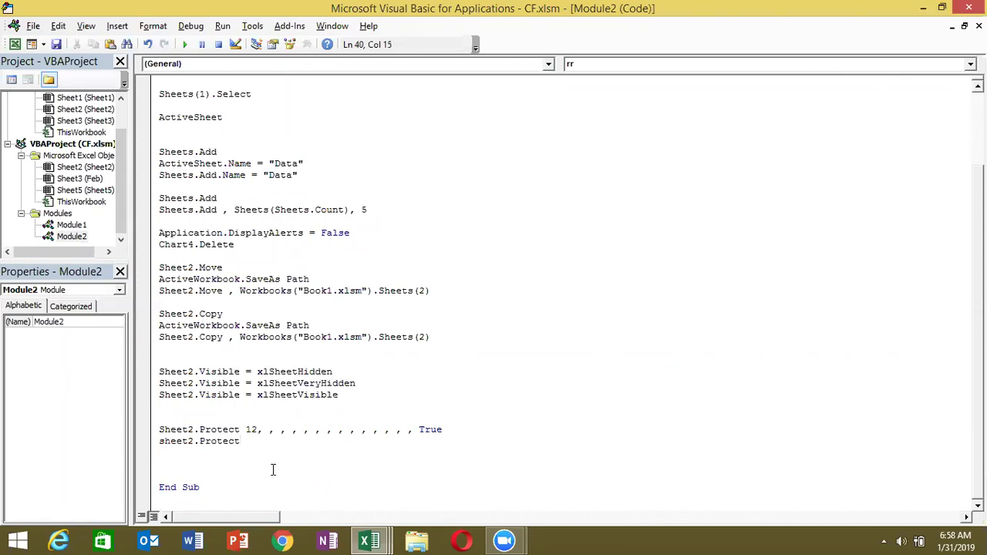
text(password)
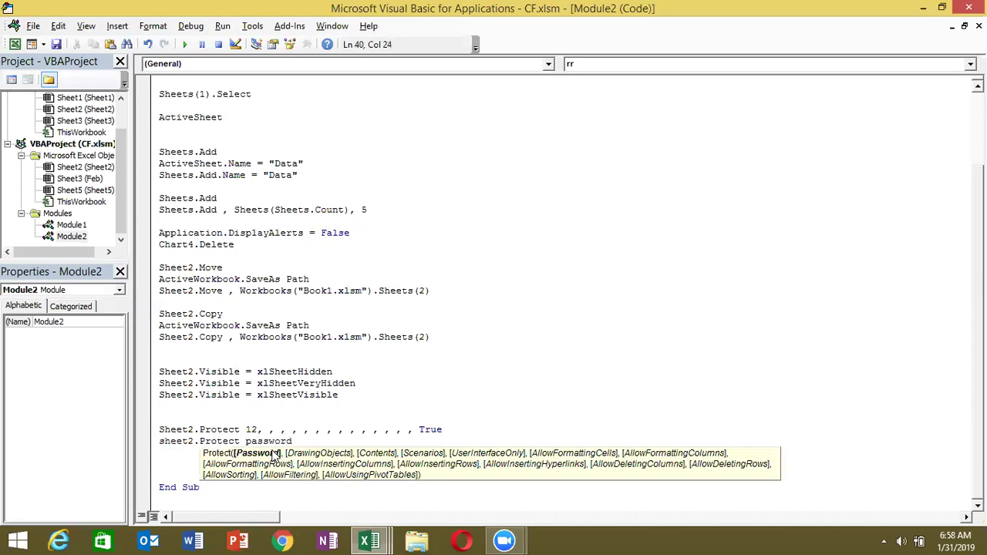
text(:)
text(=)
text(,allo)
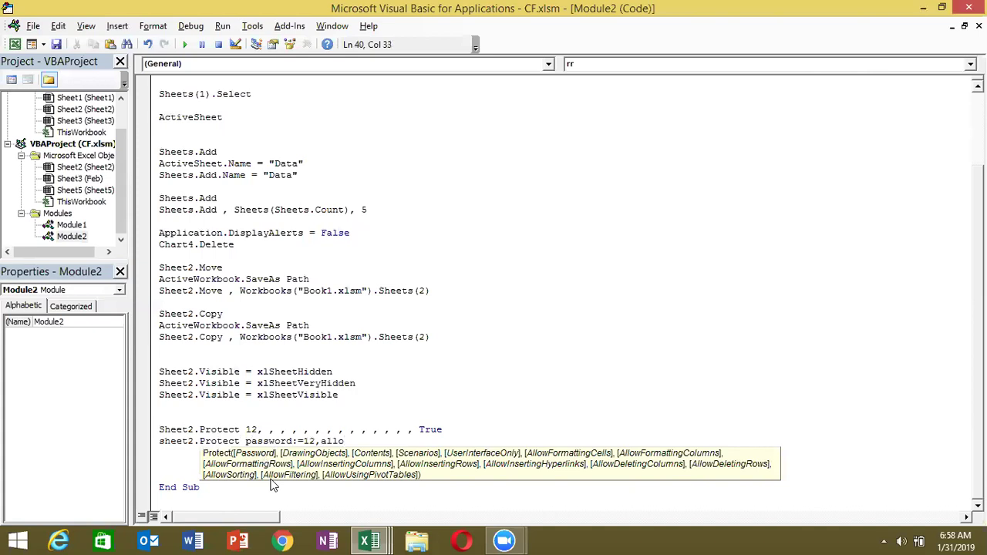
text(wfi)
text(lt)
text(ering:)
text(=)
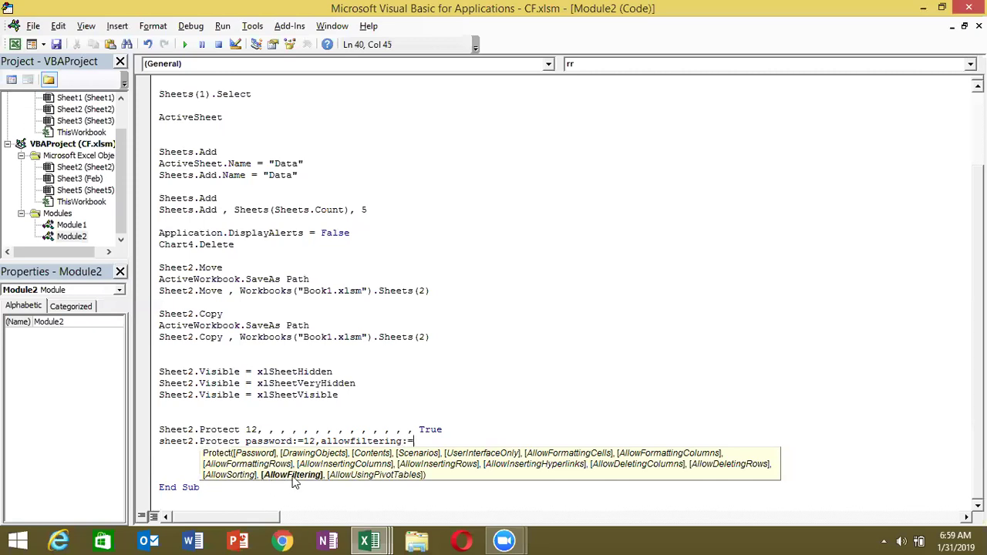
text(true)
click(319, 401)
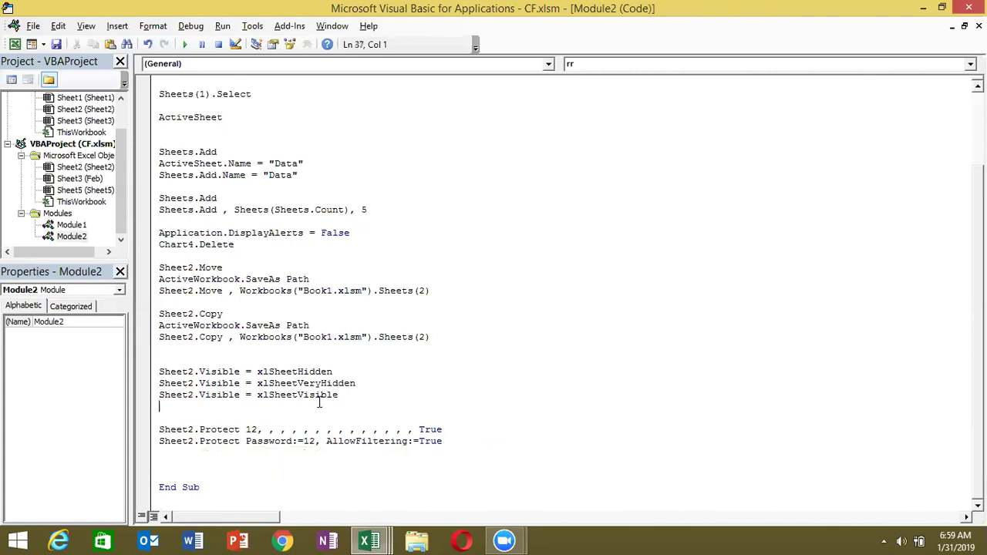
click(269, 441)
click(223, 337)
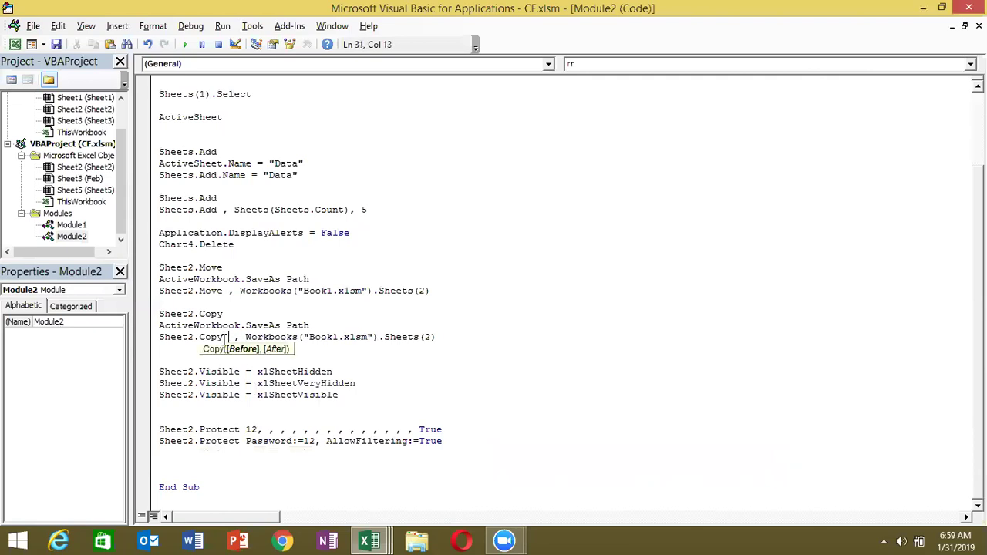
click(244, 337)
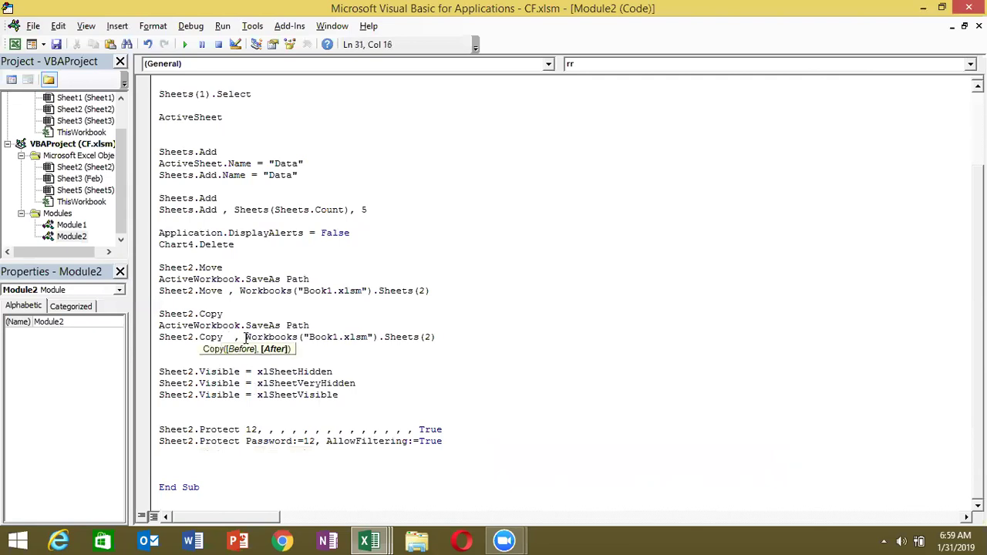
key(BackSpace)
key(BackSpace)
key(BackSpace)
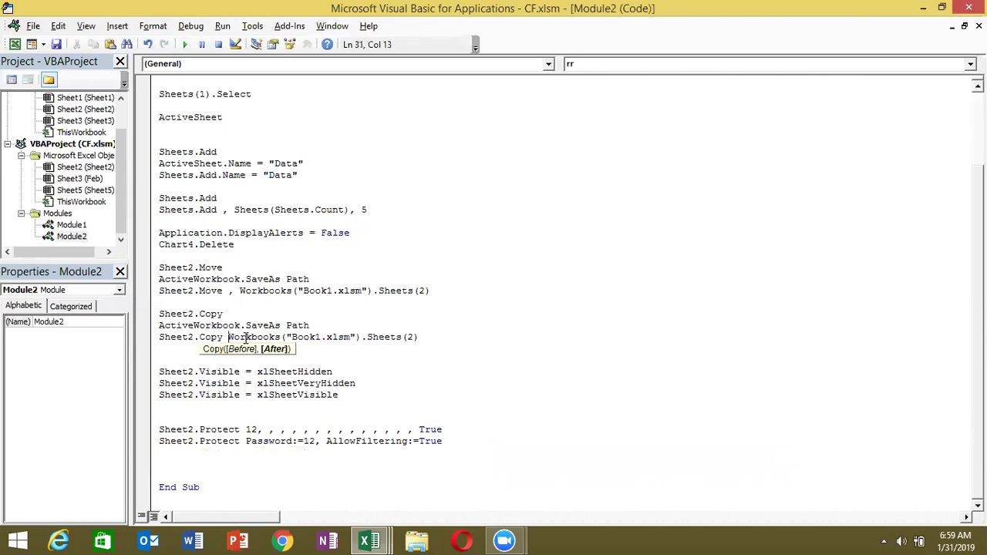
text(aft)
text(er)
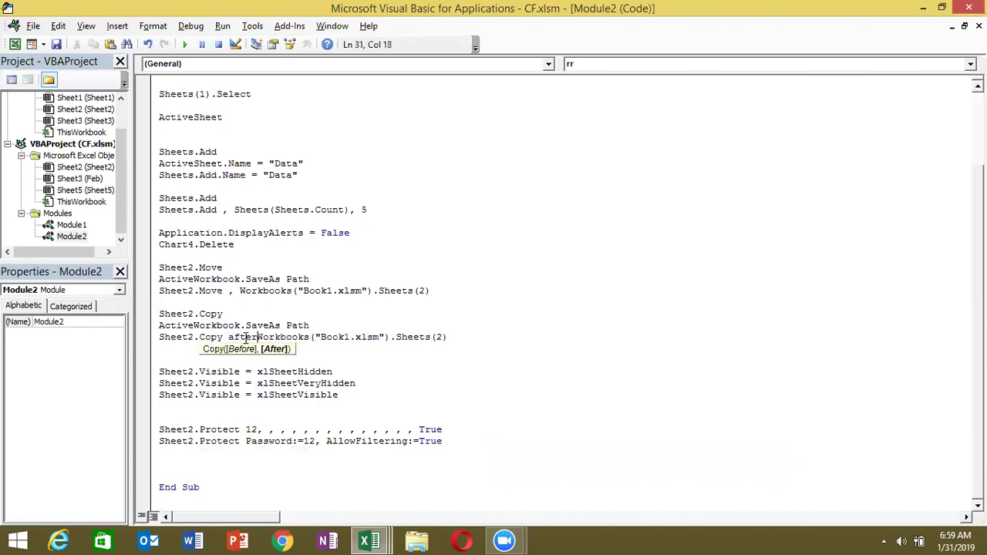
text(:=)
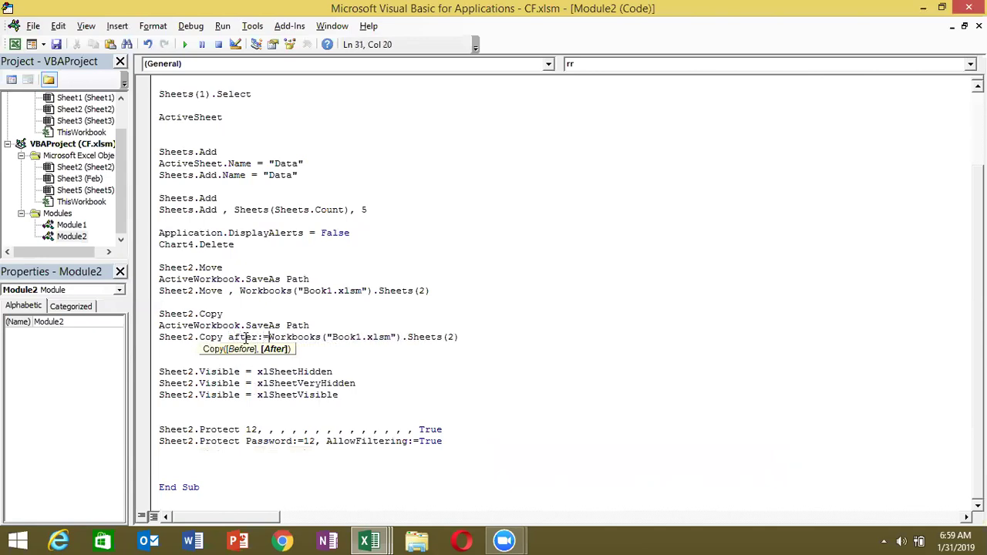
click(244, 372)
click(246, 383)
click(224, 383)
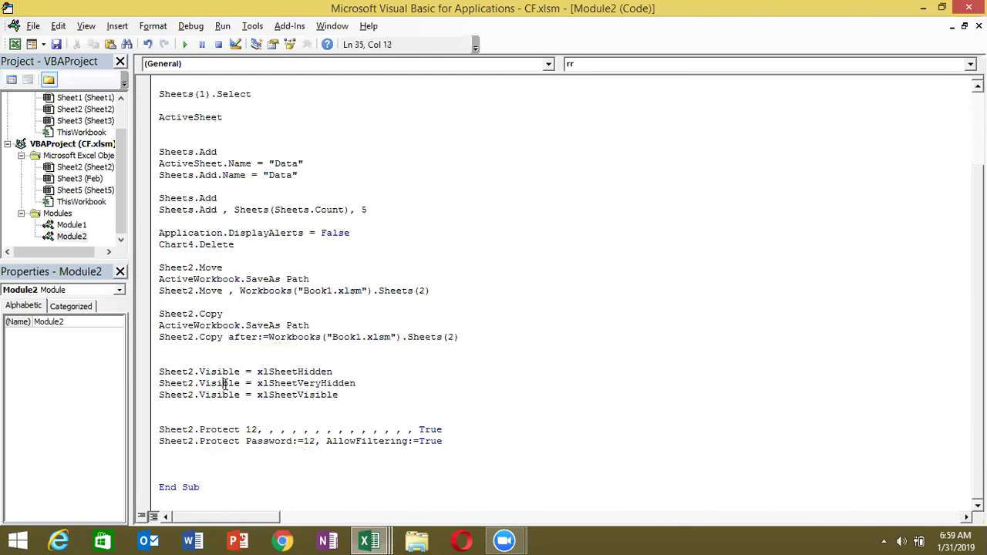
click(187, 455)
click(226, 338)
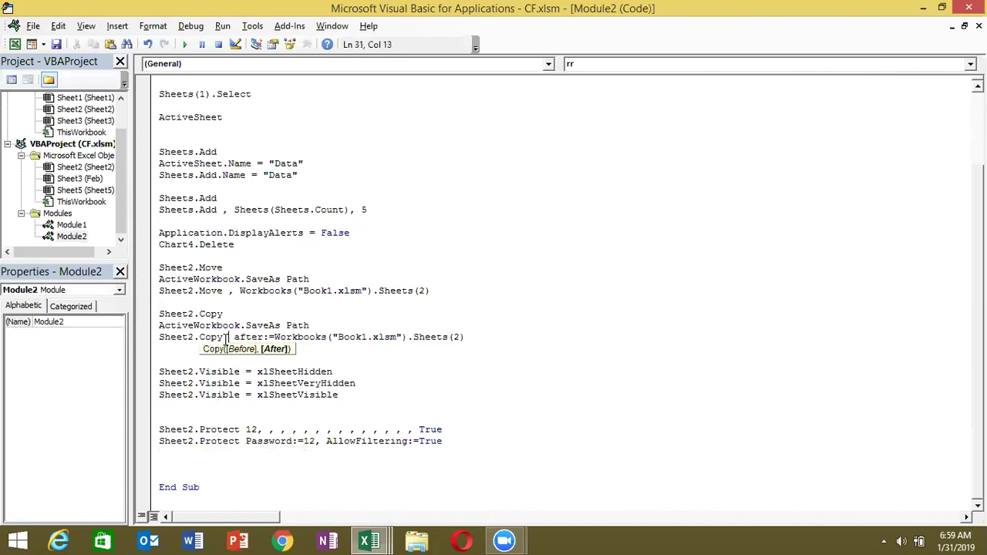
key(BackSpace)
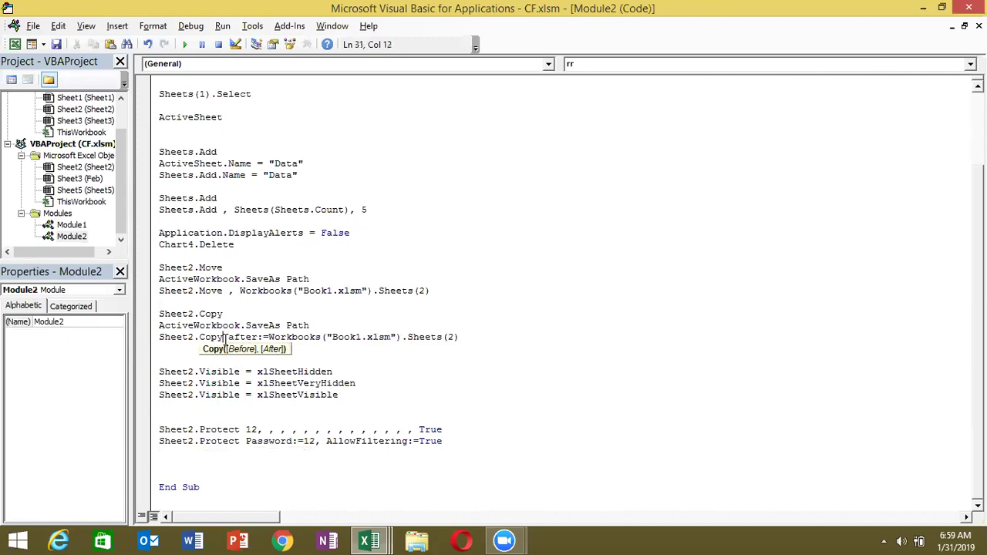
click(247, 371)
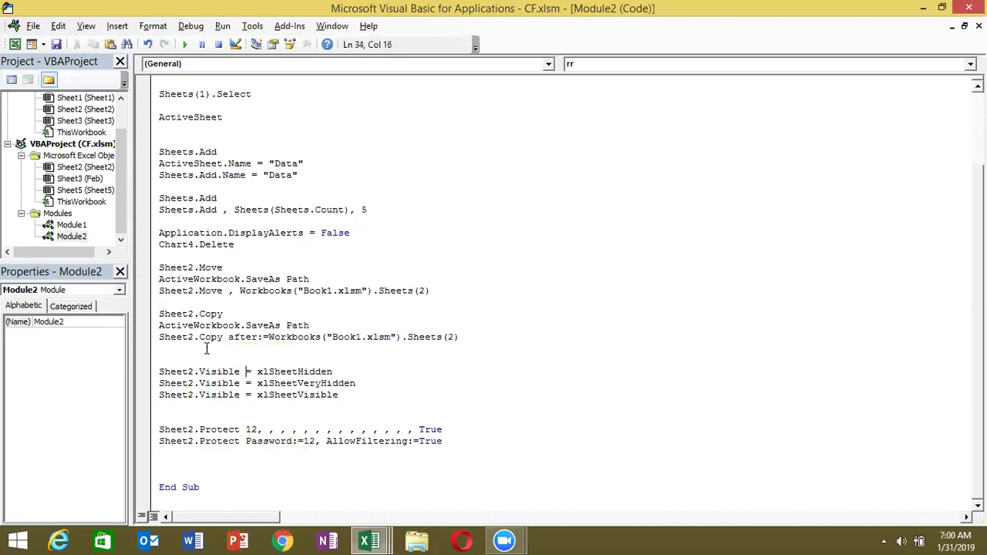
click(195, 338)
text(.co)
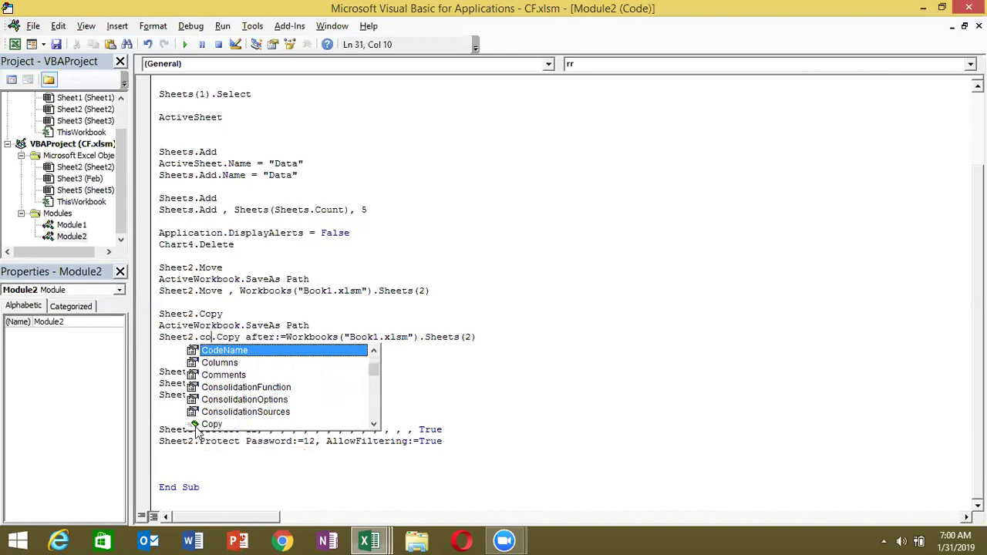
key(BackSpace)
key(BackSpace)
key(BackSpace)
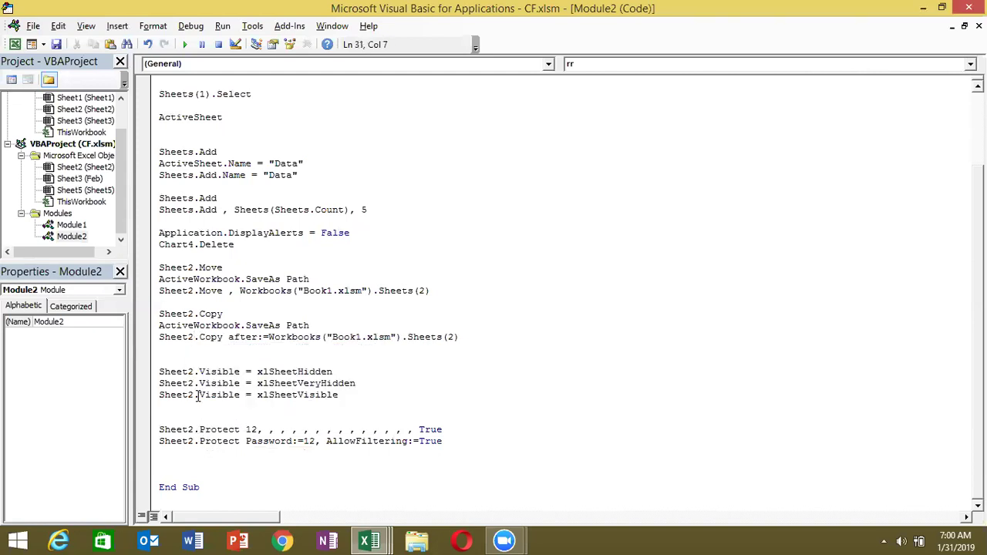
click(194, 374)
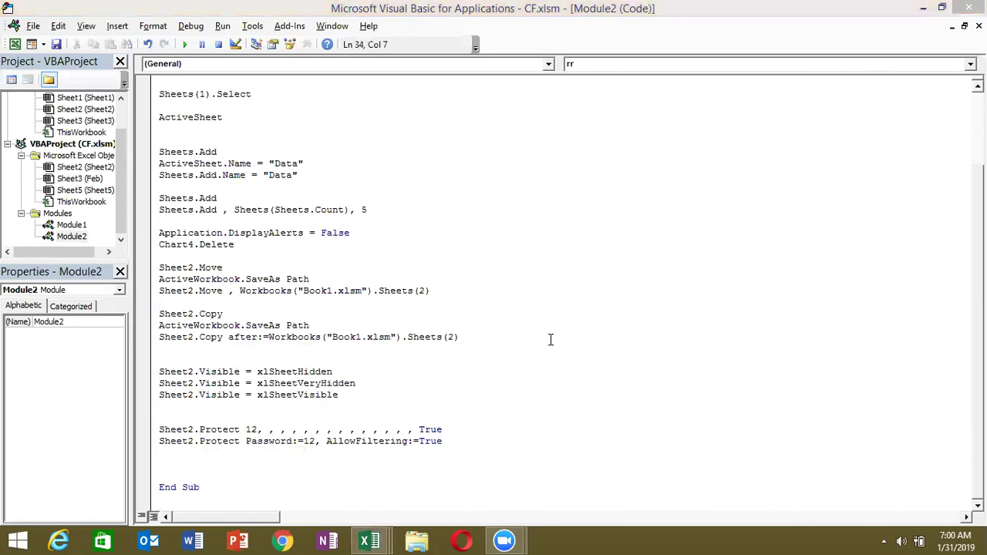
click(194, 429)
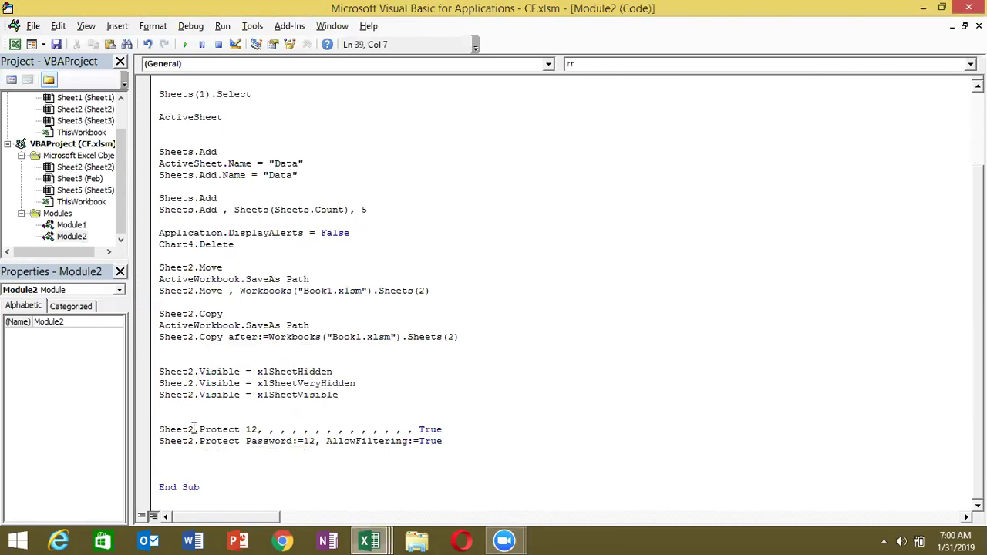
click(195, 395)
text(.vi)
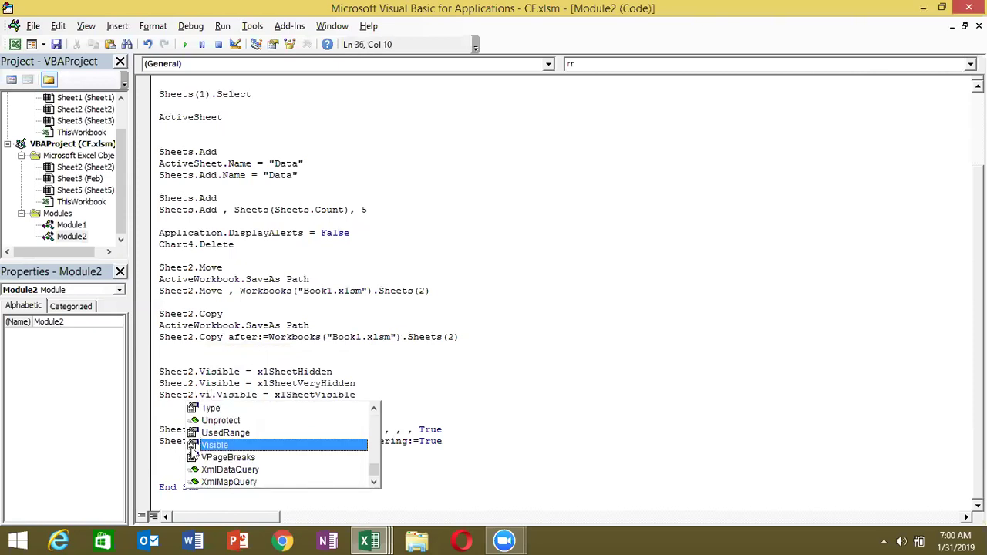
key(BackSpace)
key(BackSpace)
key(BackSpace)
click(196, 458)
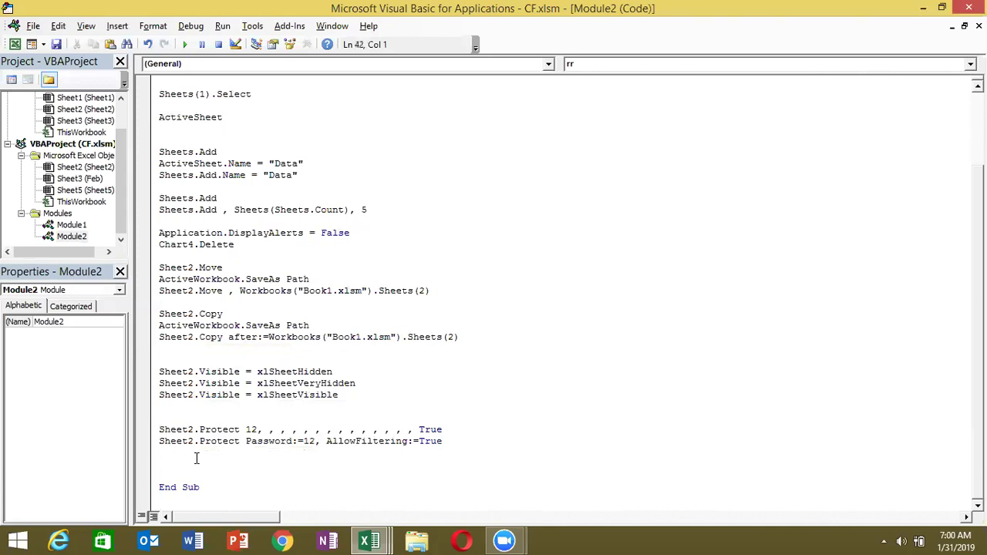
key(Return)
text(s)
text(h)
key(BackSpace)
text(heet)
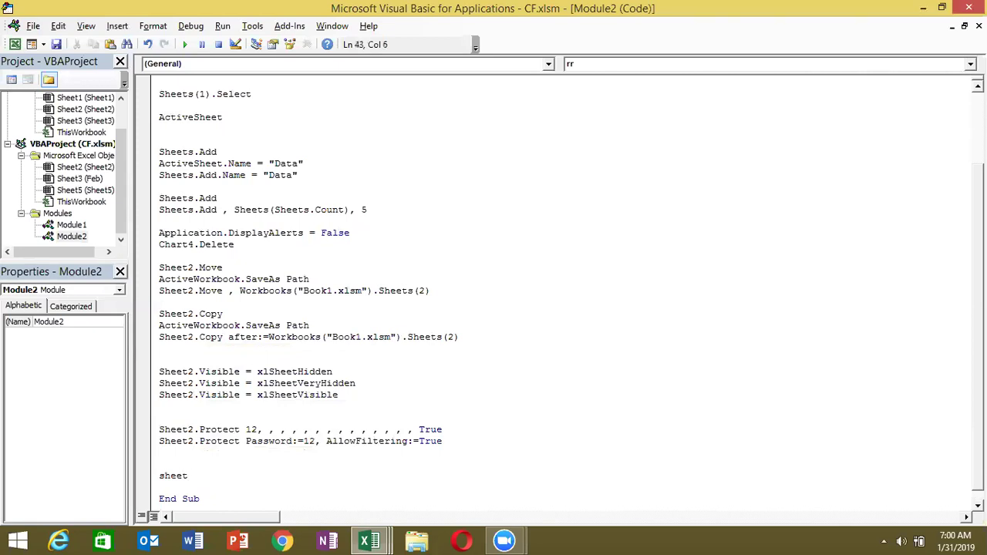
text(2.)
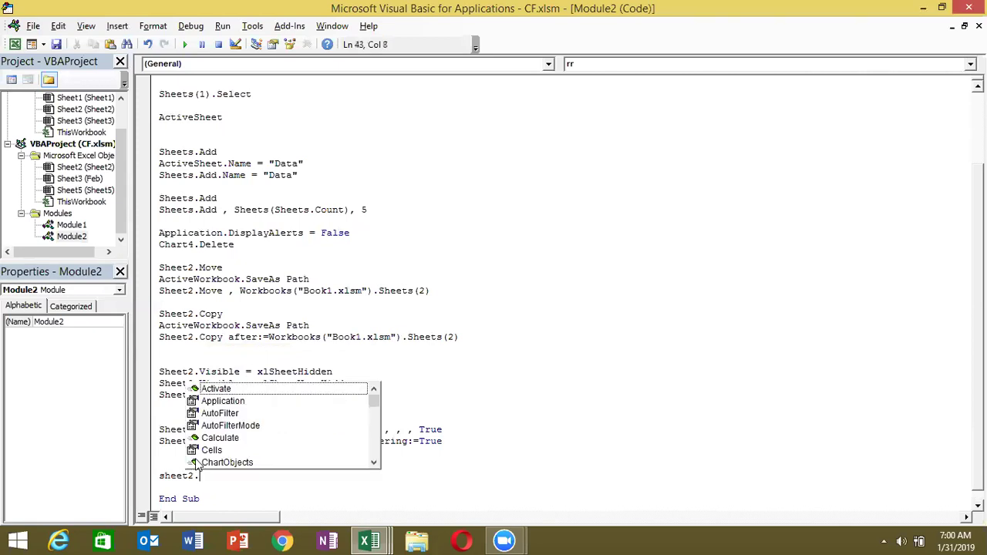
text(un)
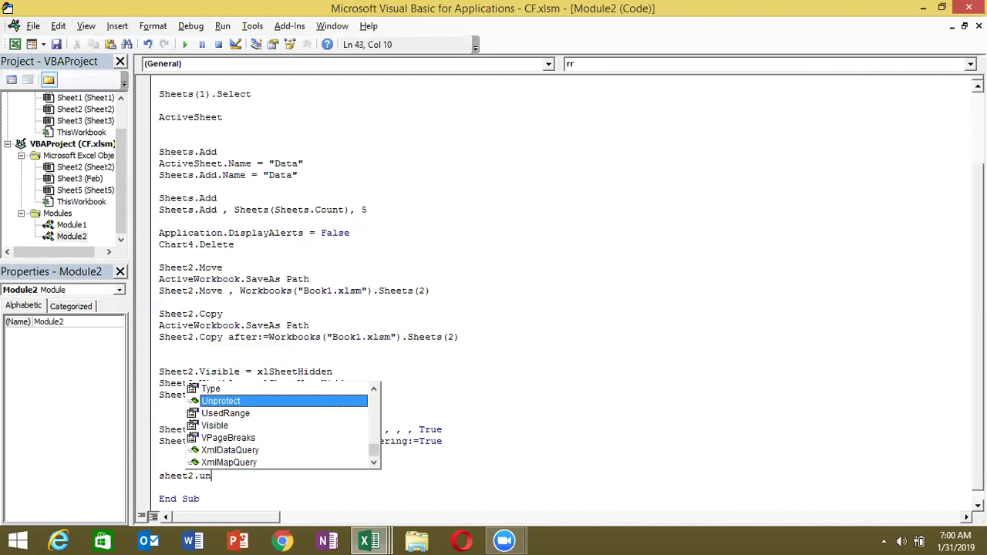
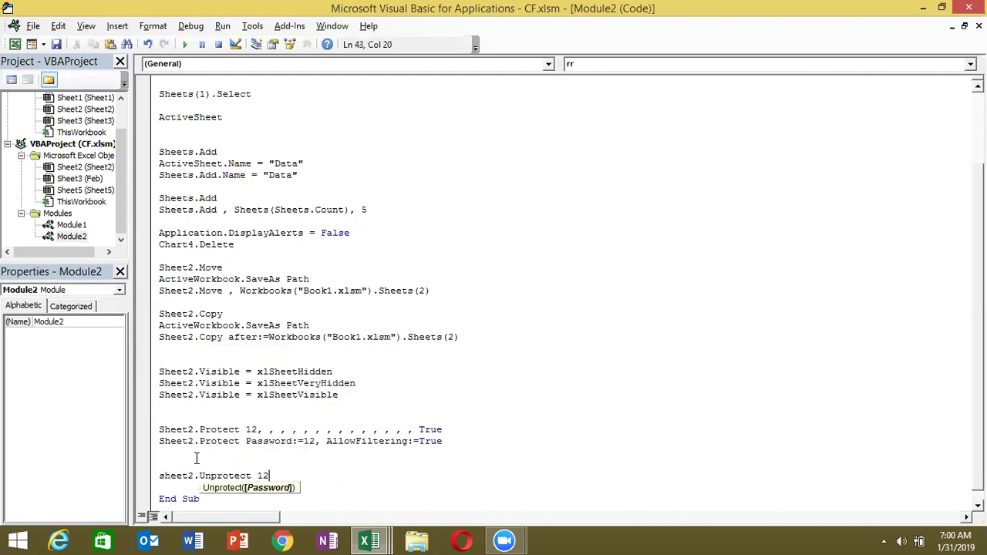
key(Return)
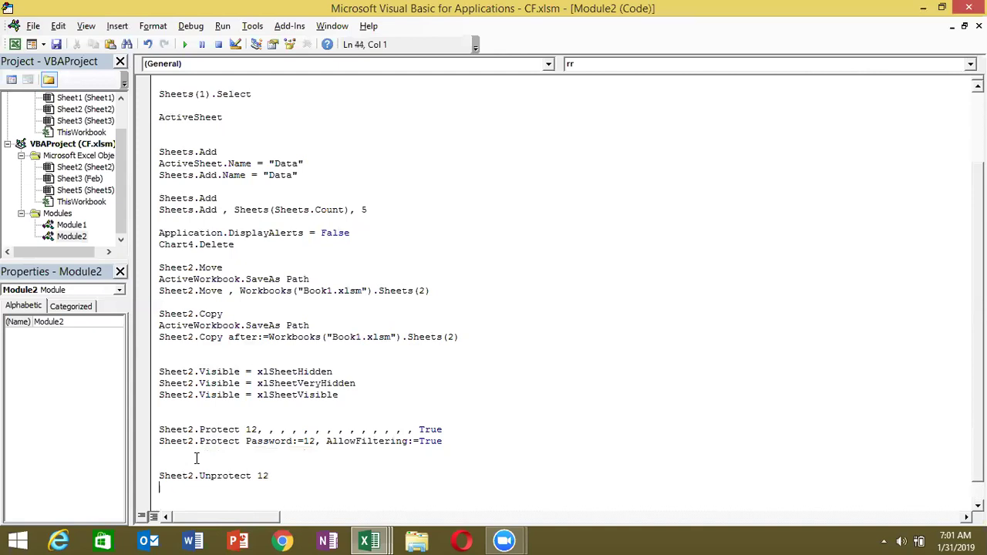
key(Down)
key(Down)
key(Down)
key(shift+Up)
key(shift+Up)
key(shift+Up)
key(shift+Up)
key(shift+Up)
key(shift+Up)
key(shift+Up)
key(shift+Up)
key(shift+Up)
key(shift+Up)
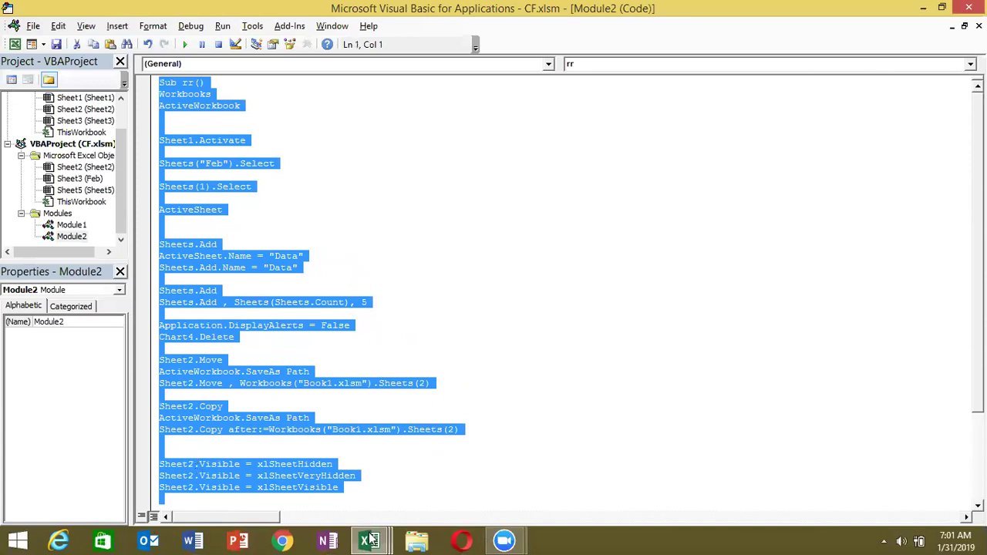
Bring Google Chrome's new tab page to the front from the taskbar
click(287, 540)
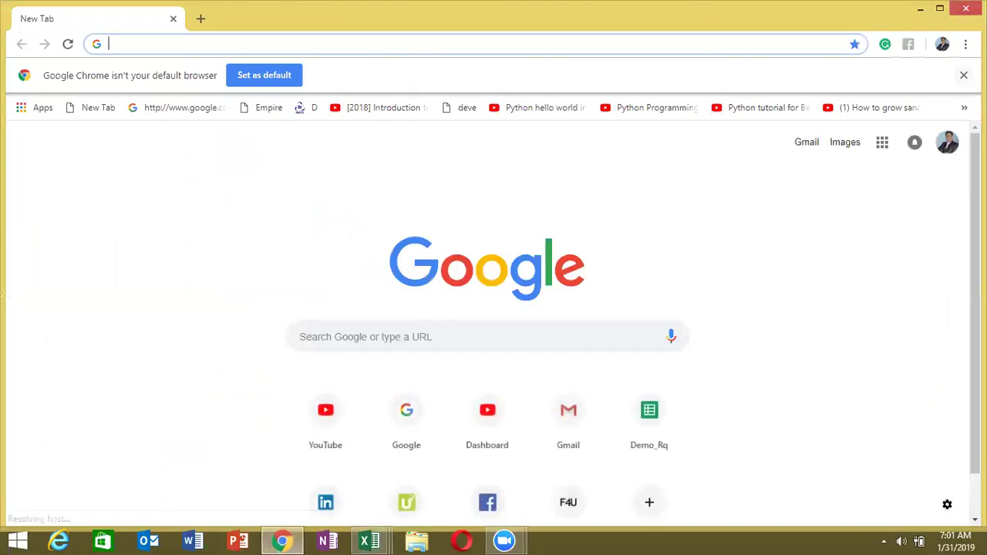
Dismiss the default-browser notice and go to gmail.com from the address bar
click(963, 75)
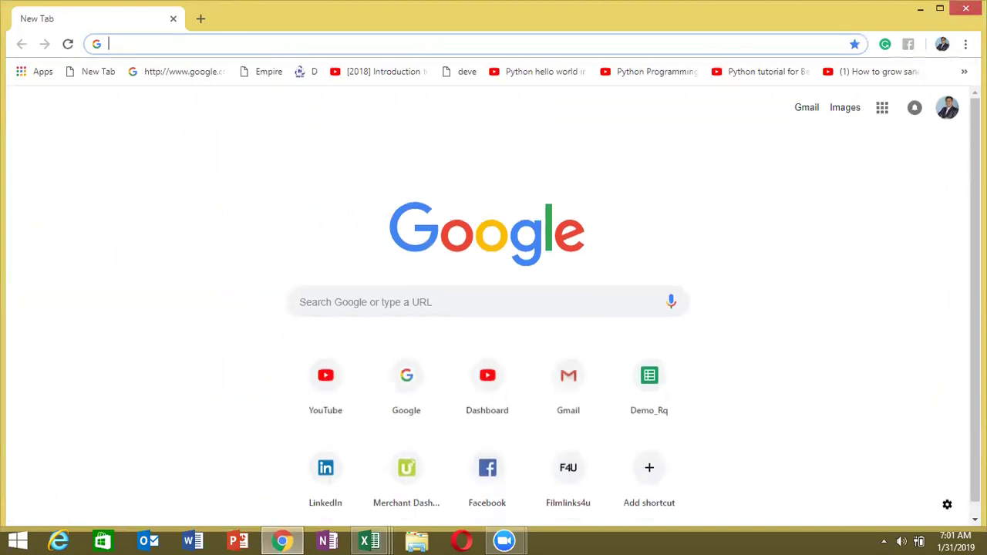
text(gmail.com)
key(Return)
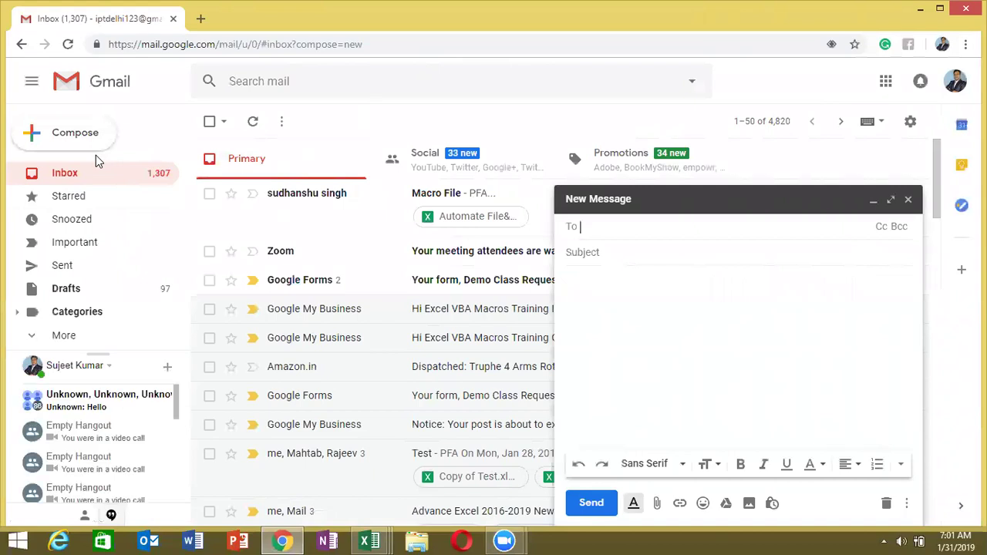
Add the first two contacts to the To field from autocomplete suggestions
text(ashi)
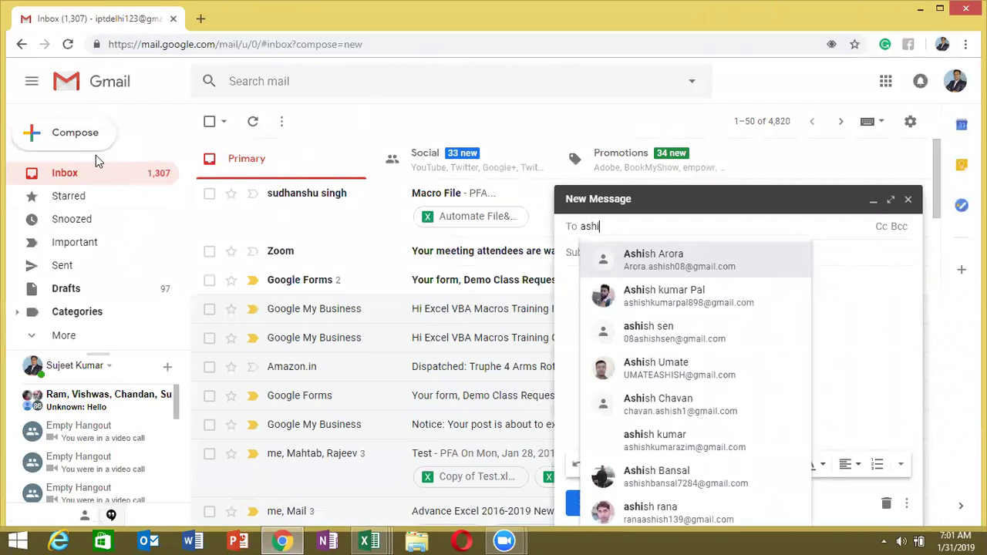
key(Return)
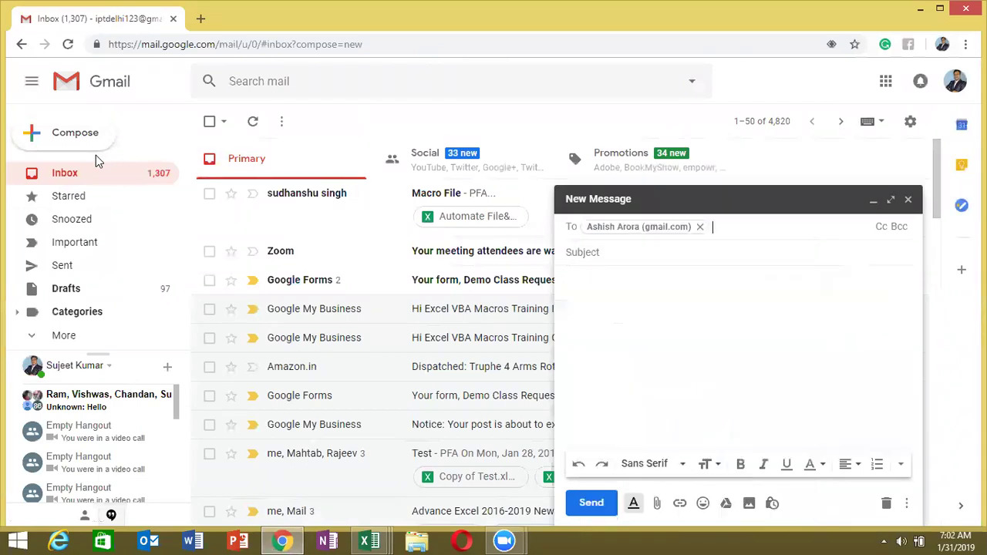
text(r)
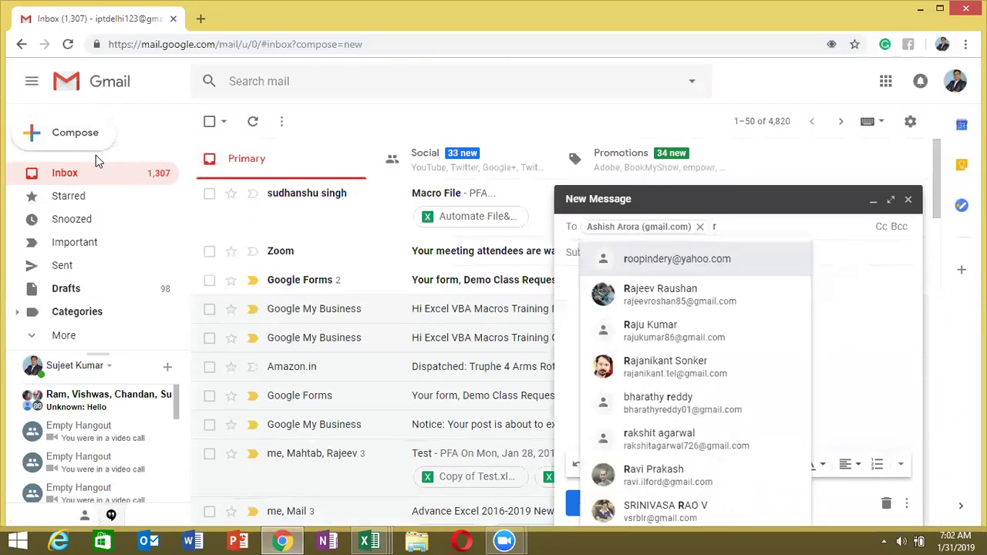
key(BackSpace)
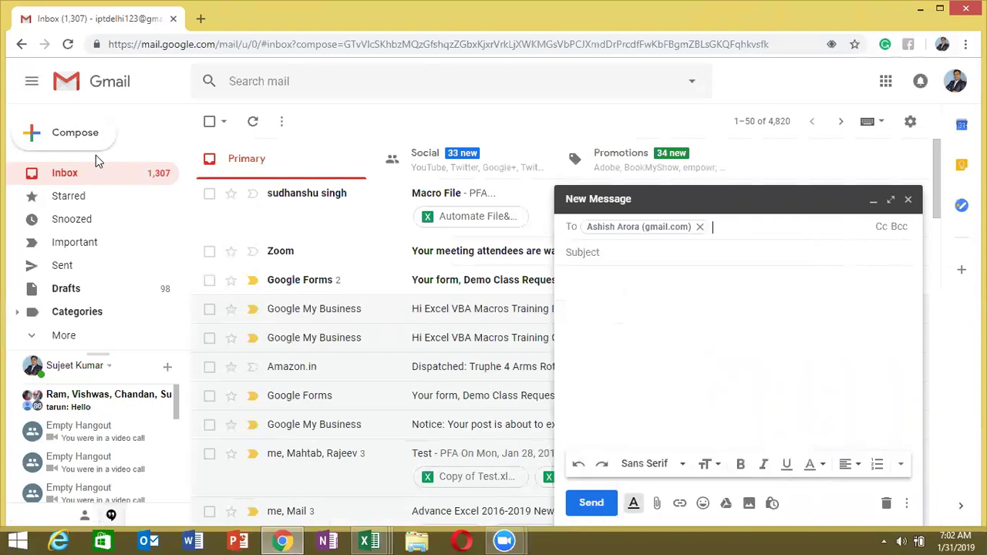
text(dee)
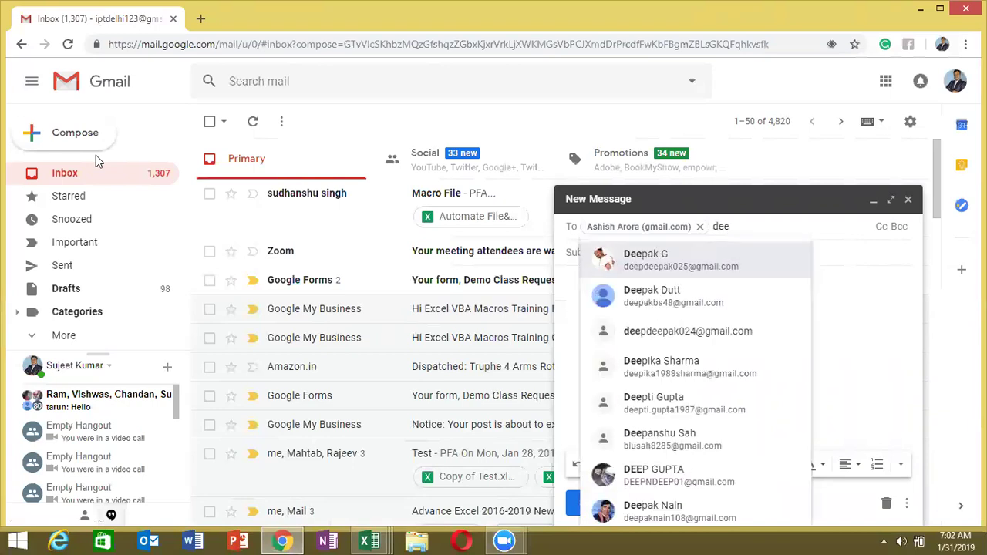
click(679, 270)
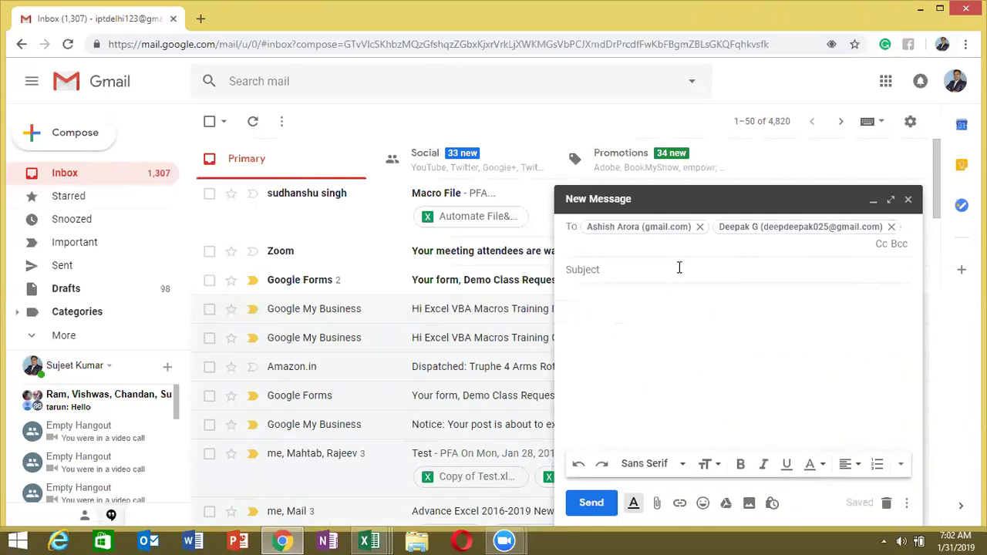
Add three more contacts, bringing the recipients to five, then go to Subject
text(niti)
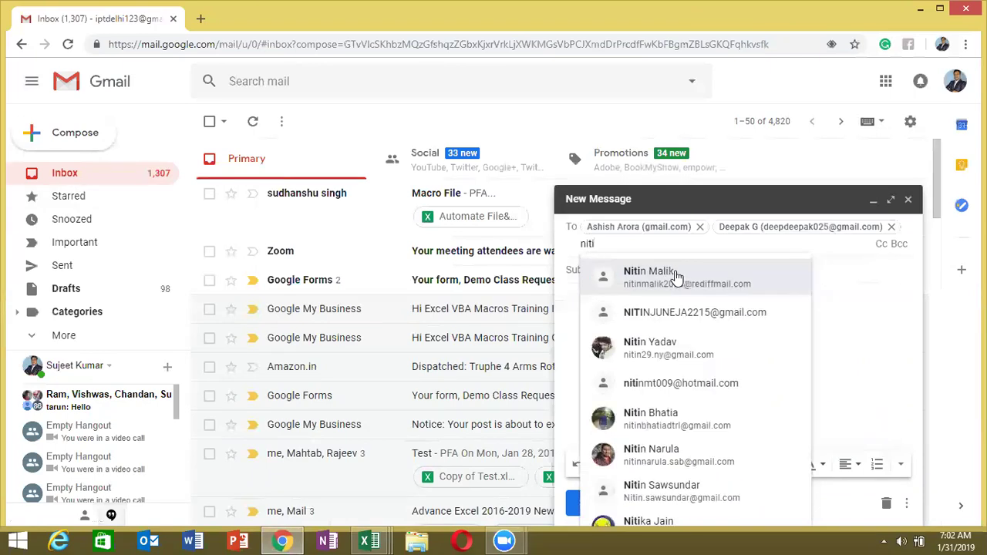
click(676, 277)
text(row)
key(BackSpace)
key(BackSpace)
key(BackSpace)
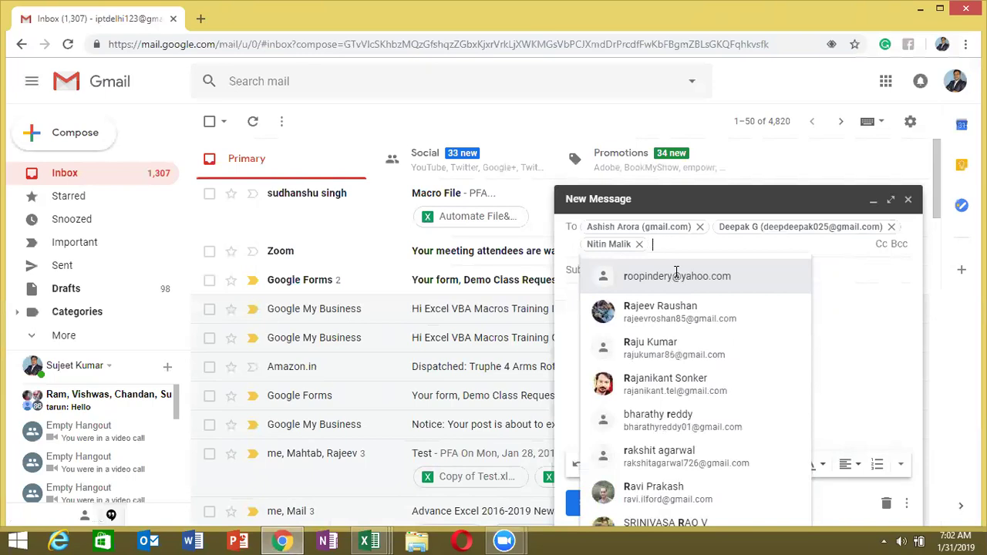
key(BackSpace)
text(vs)
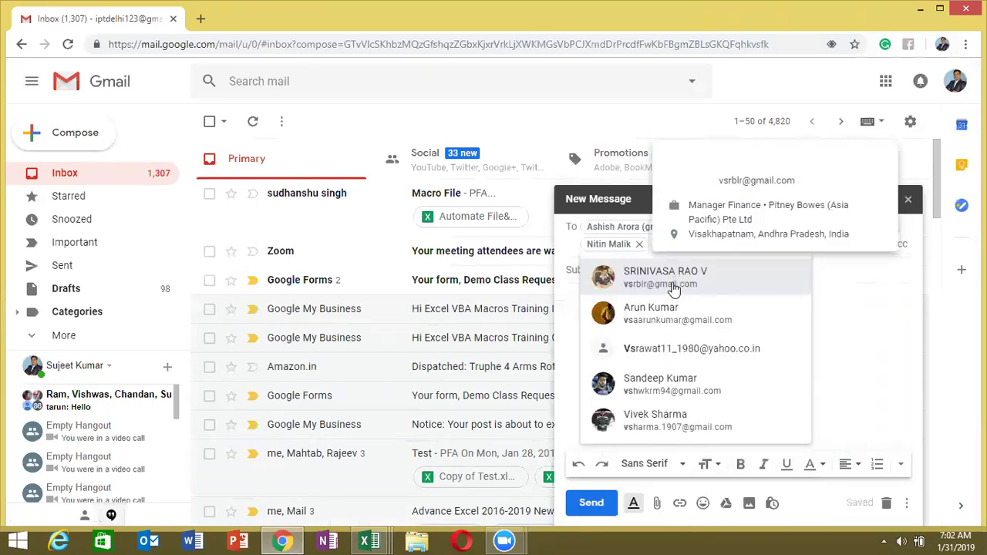
click(674, 284)
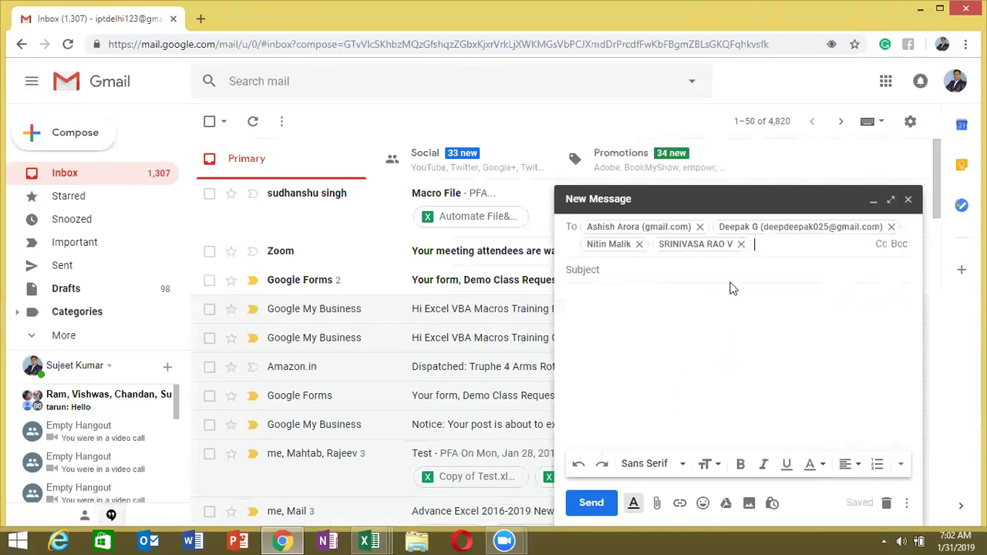
text(shu)
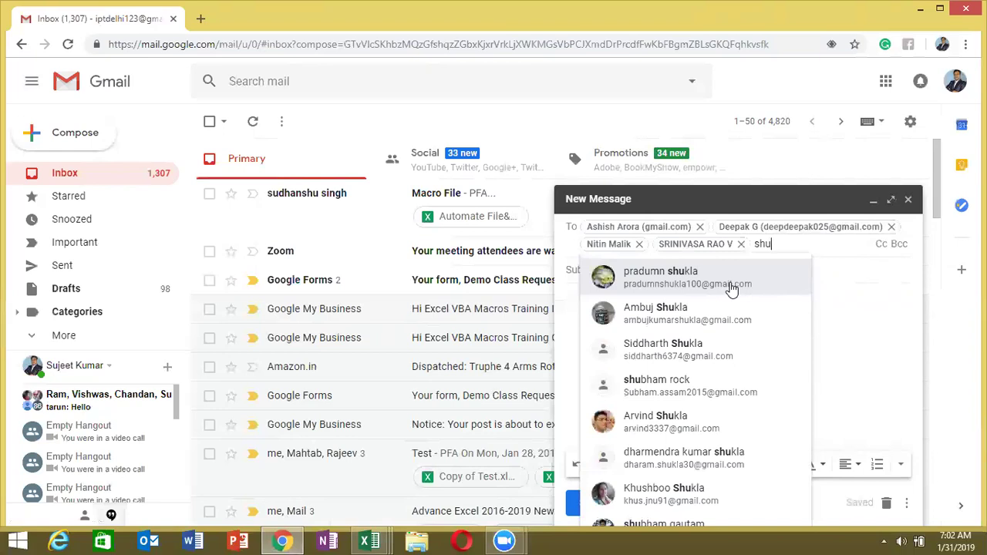
key(BackSpace)
key(BackSpace)
text(udh)
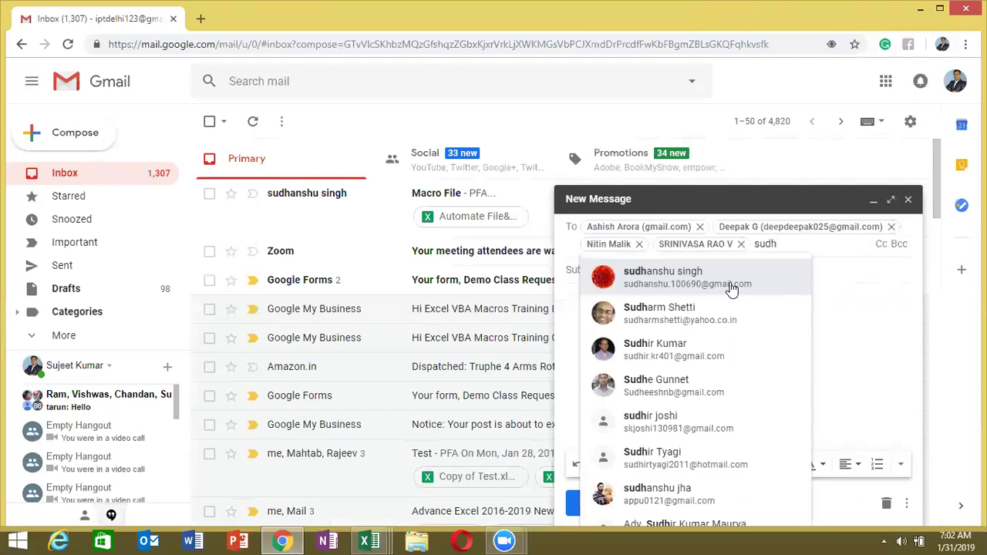
click(731, 287)
click(626, 251)
Enter subject 'Code', paste the VBA code into the body, send, and show the desktop
text(Code)
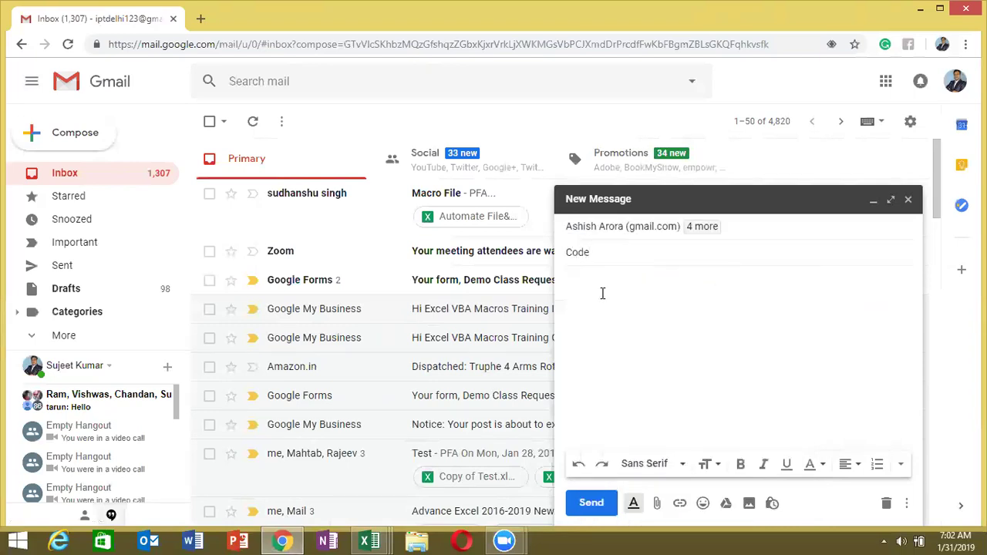
click(603, 293)
key(ctrl+v)
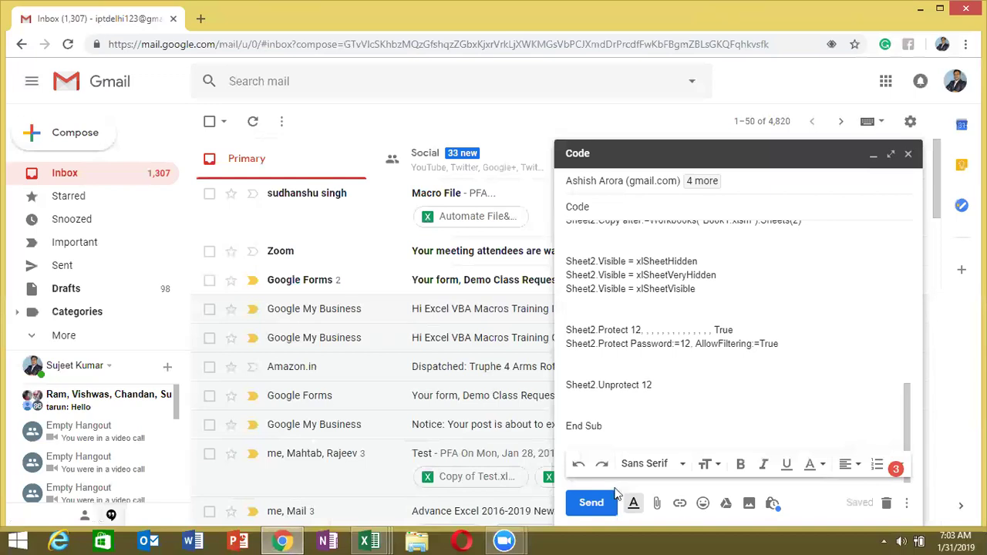
click(590, 502)
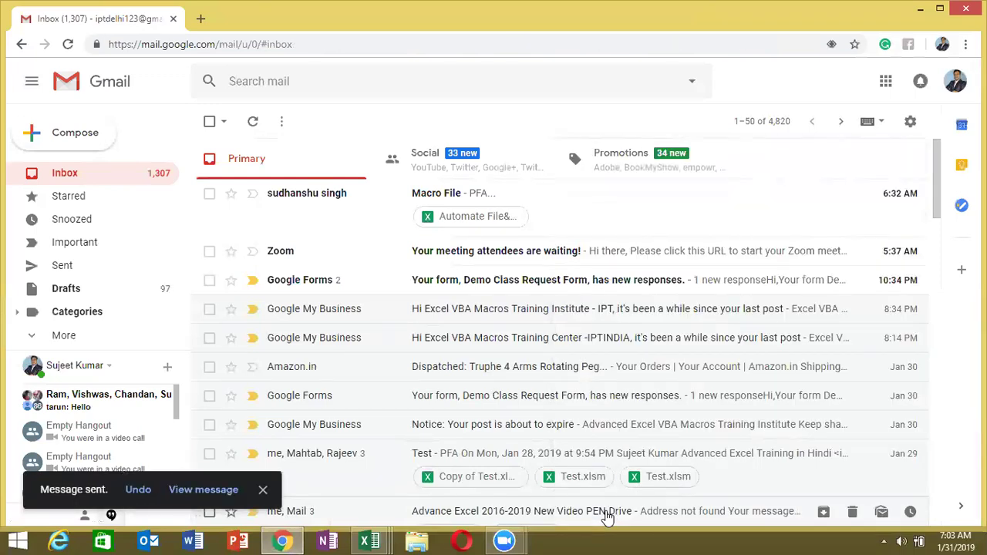
key(super+d)
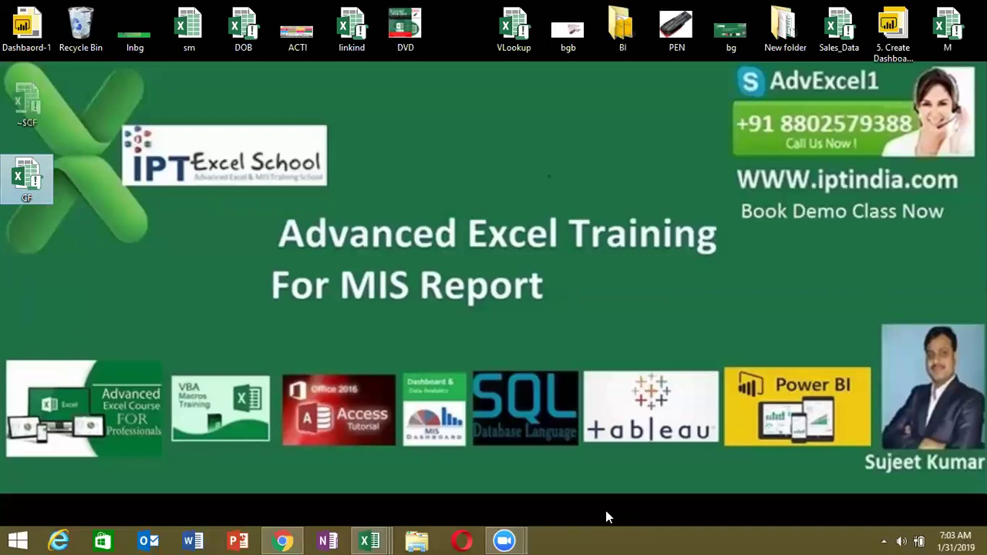